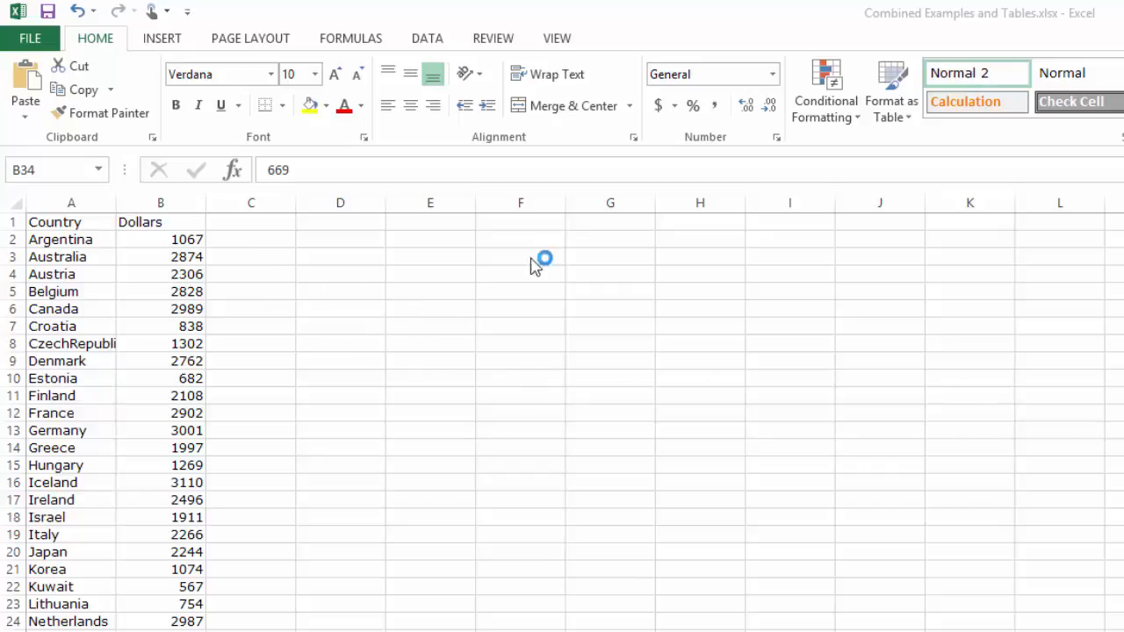
# - Label cell E1 with the text "table 1-3 (page 22)"
pyautogui.click(400, 220)
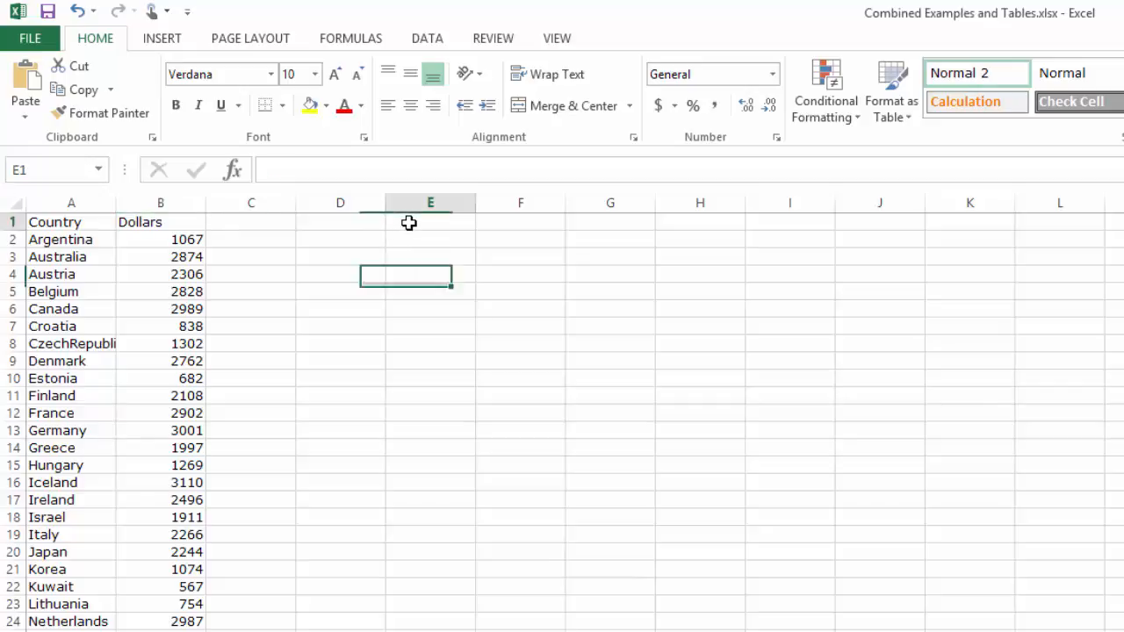
pyautogui.write('examp')
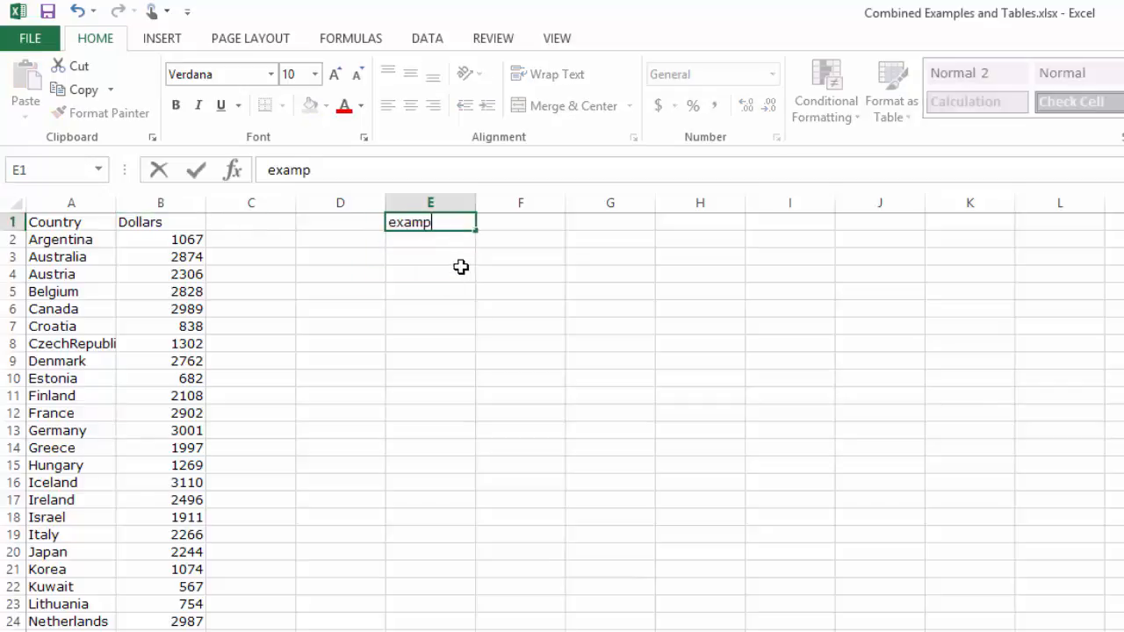
pyautogui.write('le')
pyautogui.press('BackSpace')
pyautogui.press('BackSpace')
pyautogui.press('BackSpace')
pyautogui.press('BackSpace')
pyautogui.press('BackSpace')
pyautogui.press('BackSpace')
pyautogui.press('BackSpace')
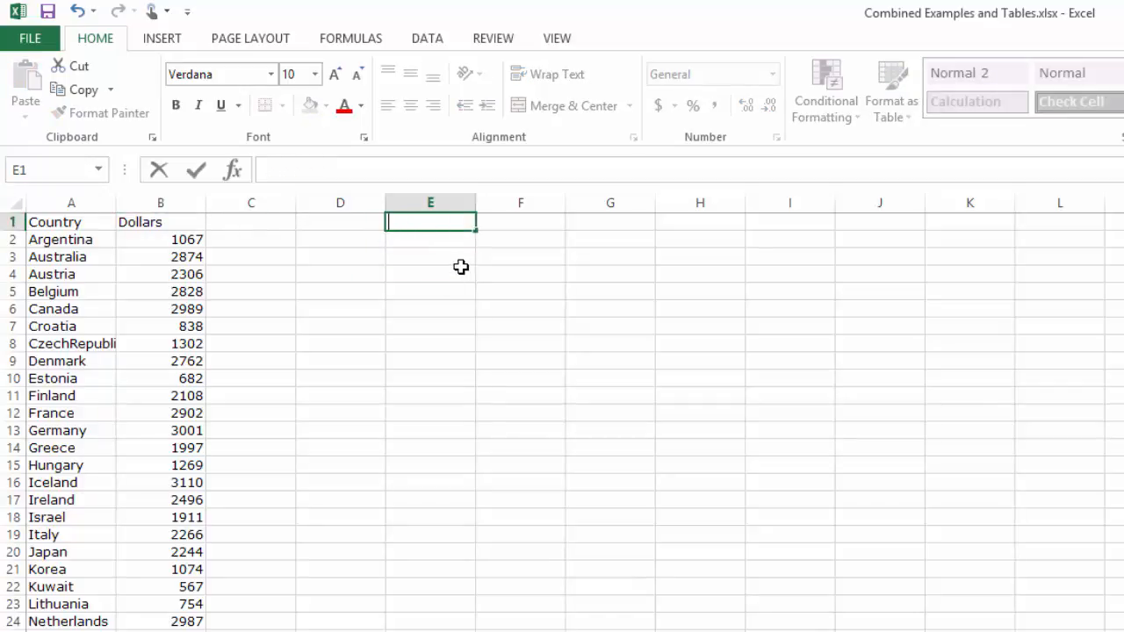
pyautogui.write('table 1')
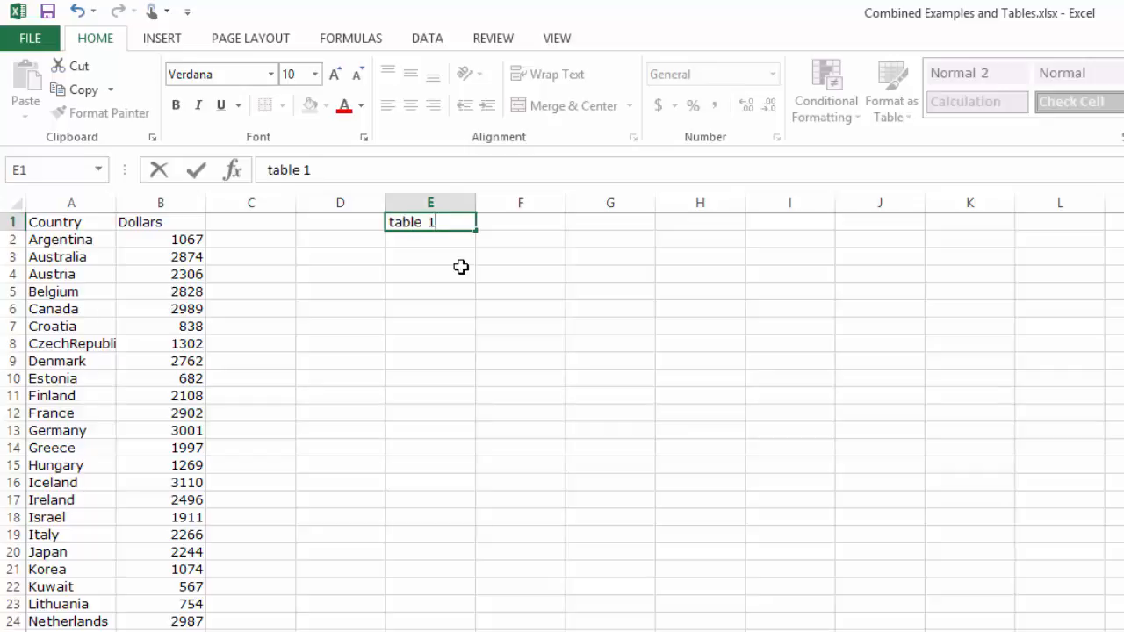
pyautogui.write('-3 (page 22')
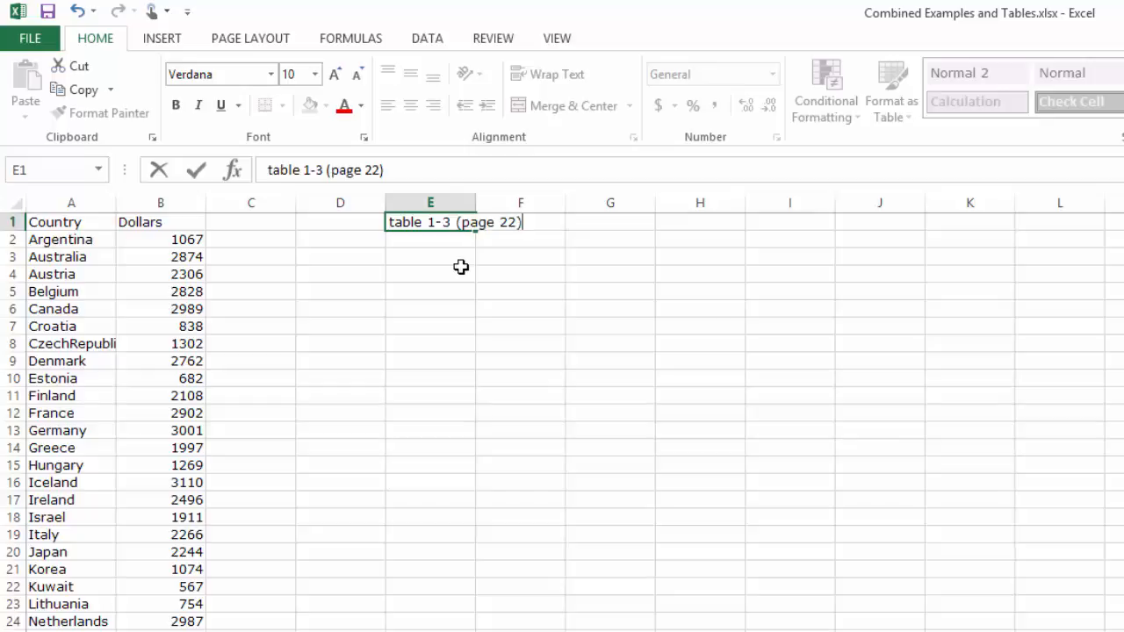
pyautogui.click(461, 264)
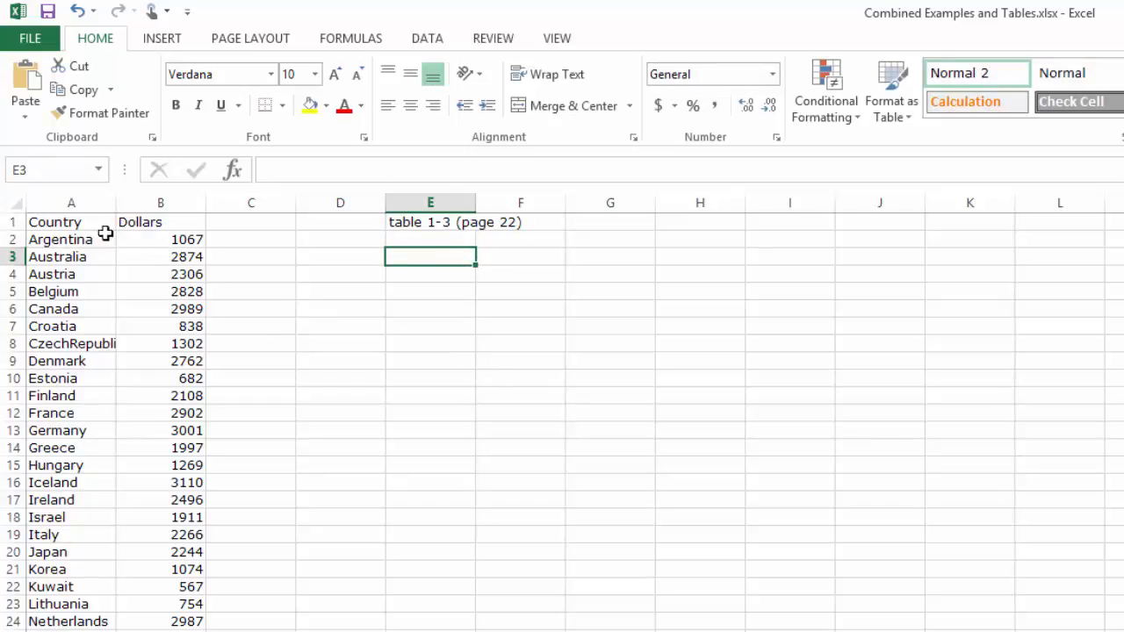
# - Add filters to the Country and Dollars headers in A1:B1 and make both headers bold
pyautogui.moveTo(76, 225); pyautogui.dragTo(156, 226)
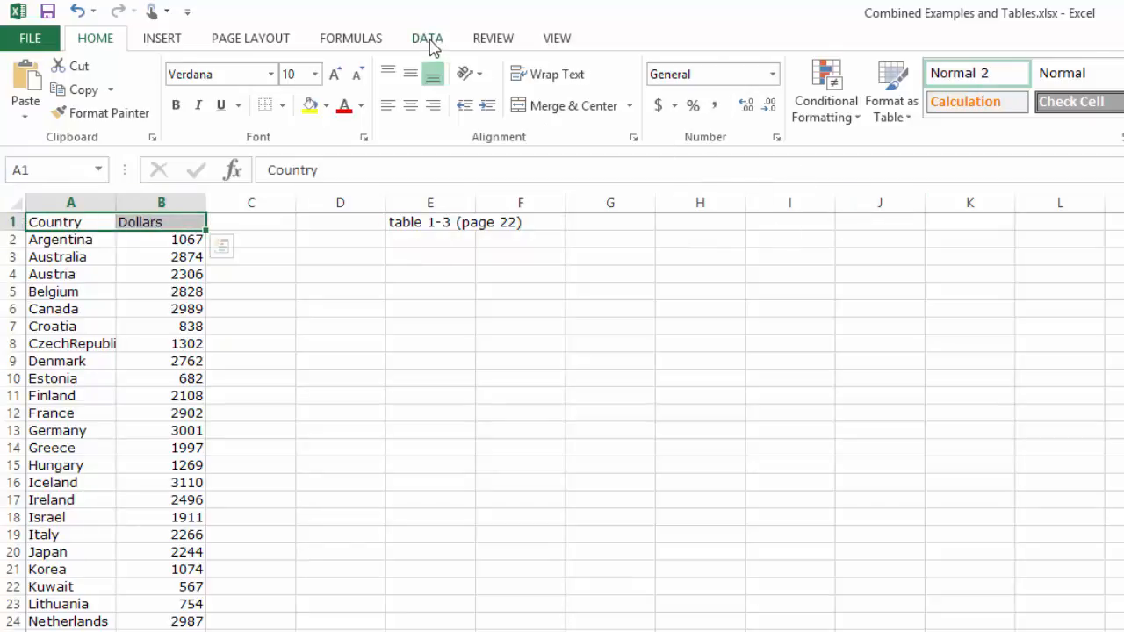
pyautogui.click(430, 40)
pyautogui.click(539, 88)
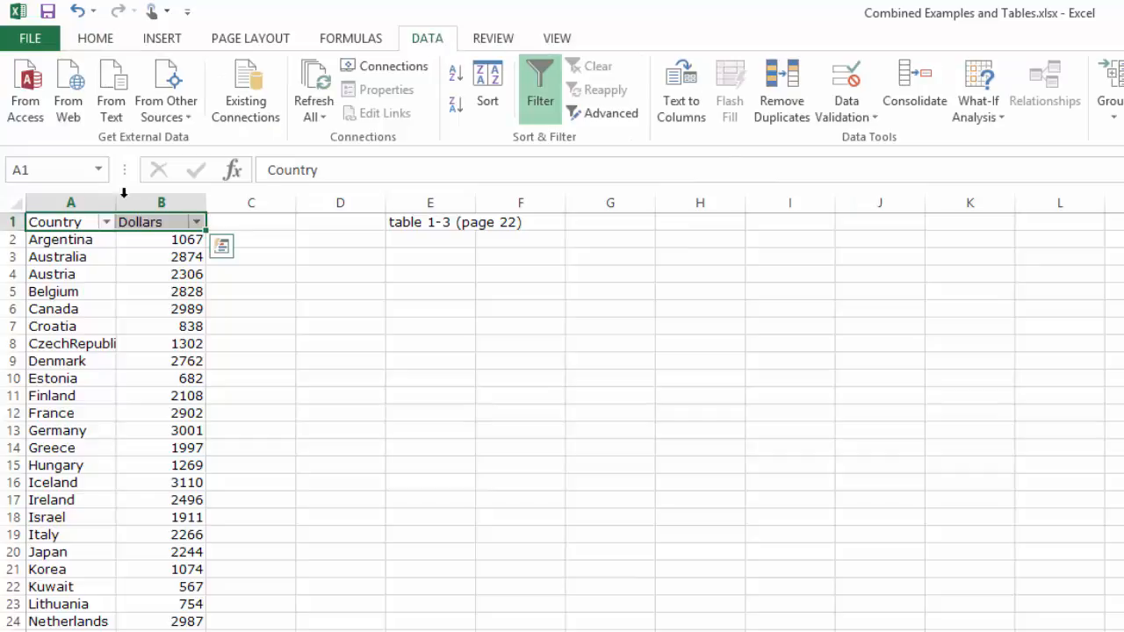
pyautogui.moveTo(55, 223); pyautogui.dragTo(163, 222)
pyautogui.hotkey('ctrl', 'b')
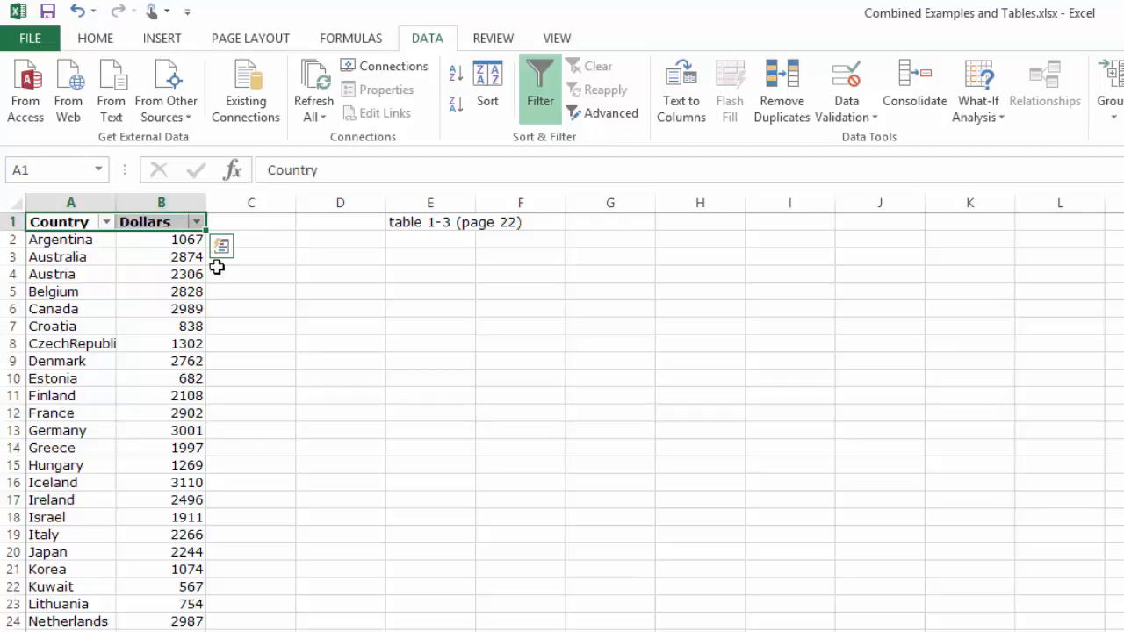
# - Sort the country data by the Dollars column from smallest to largest
pyautogui.click(195, 225)
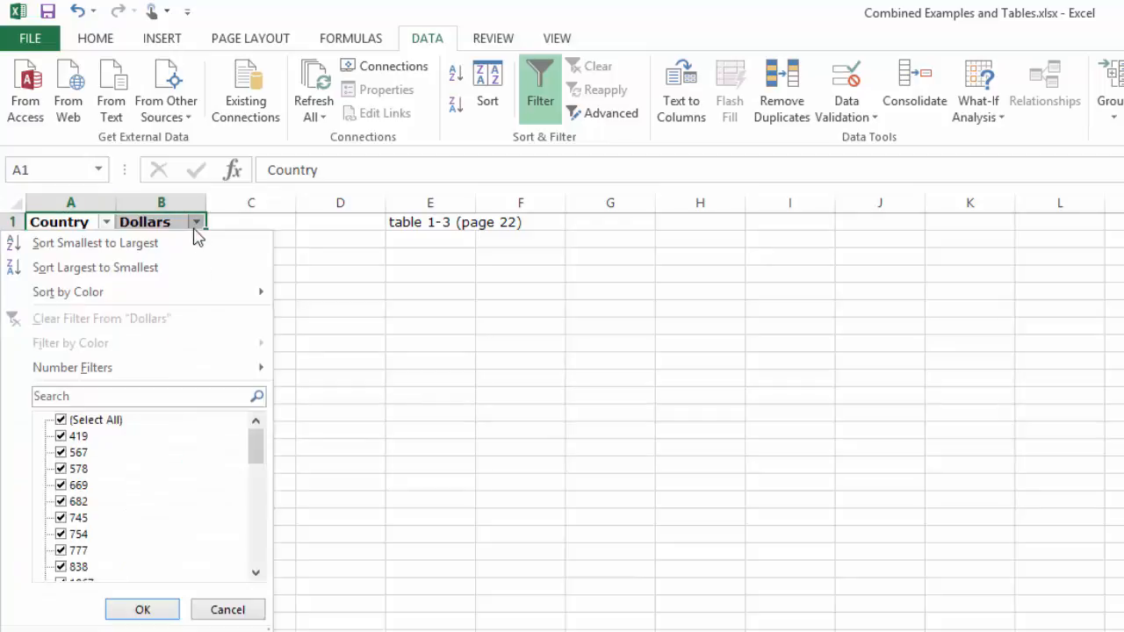
pyautogui.click(162, 244)
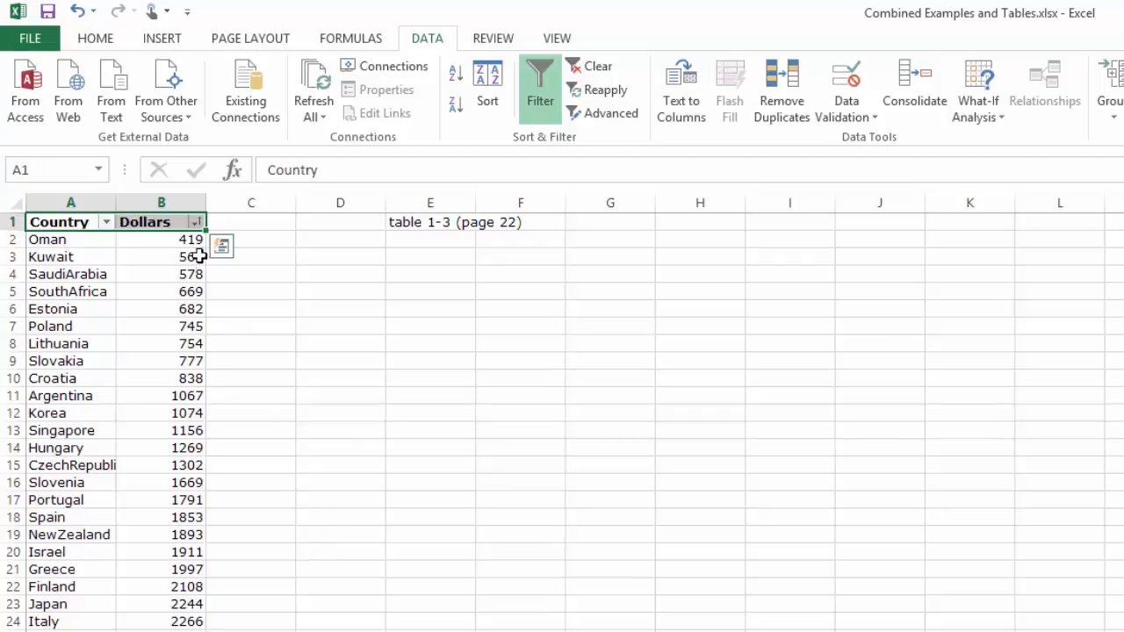
pyautogui.click(342, 436)
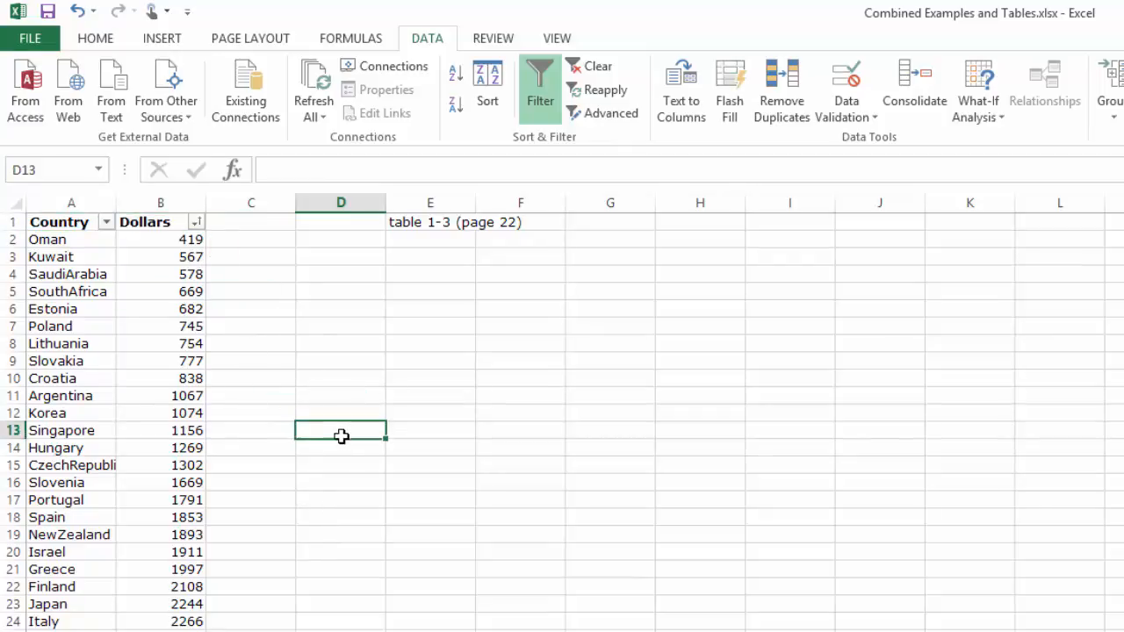
# - Select the Dollars values from B2 to the end of the data to examine the sorted range
pyautogui.click(199, 238)
pyautogui.moveTo(198, 238); pyautogui.dragTo(171, 631)
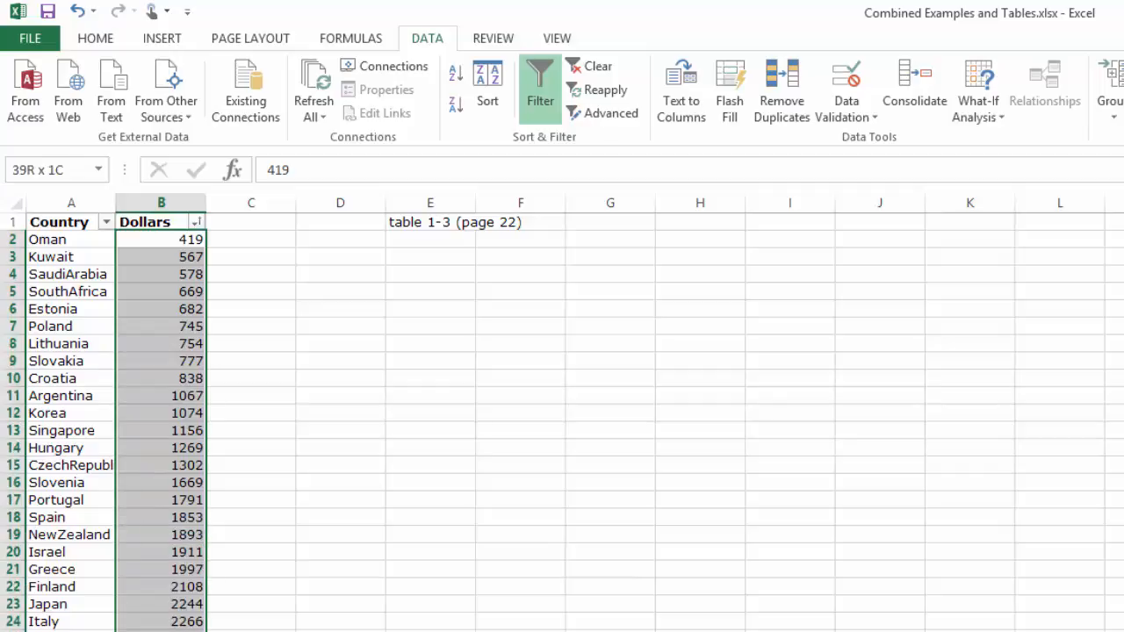
pyautogui.click(172, 202)
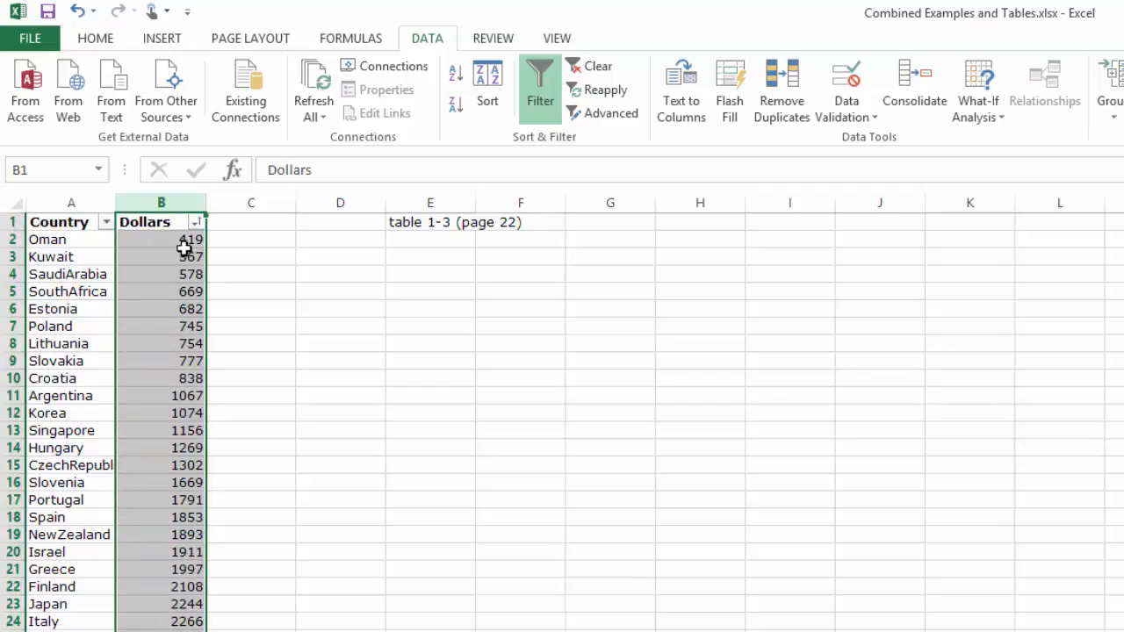
pyautogui.moveTo(191, 239); pyautogui.dragTo(195, 630)
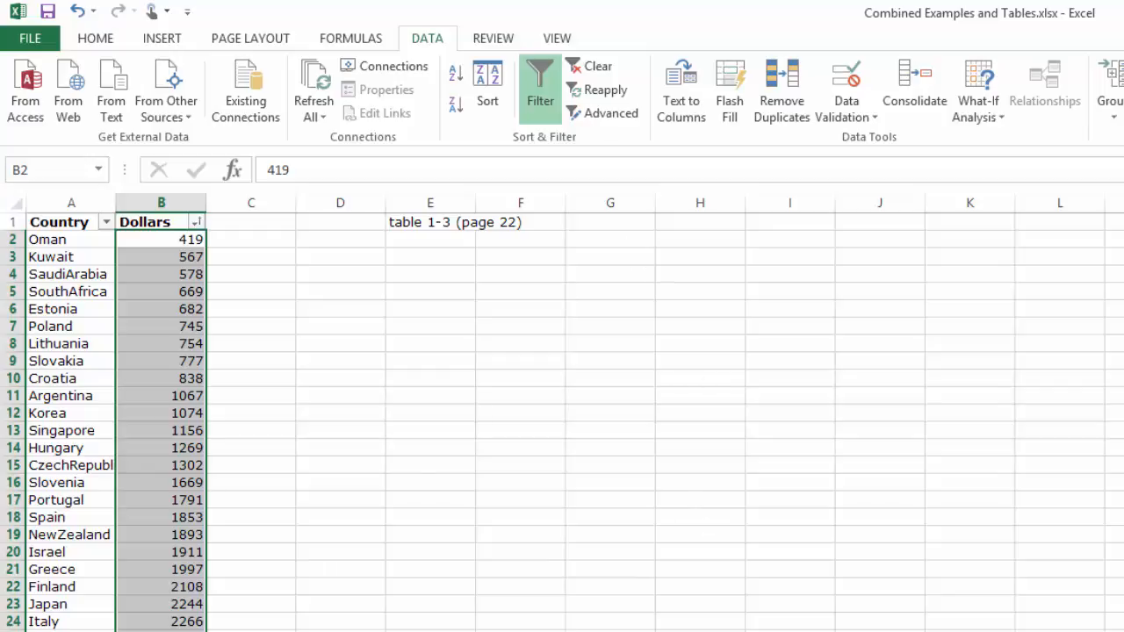
pyautogui.click(324, 311)
pyautogui.click(331, 290)
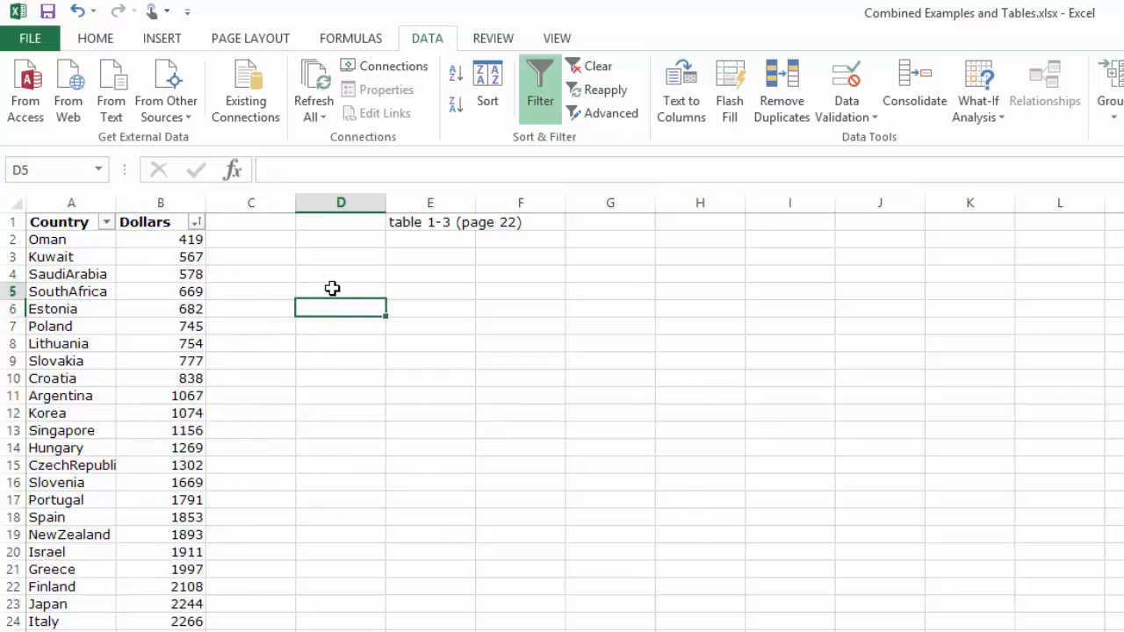
# - Calculate the minimum of the Dollars values in cell D4 using the MIN function over B2:B39
pyautogui.click(291, 275)
pyautogui.click(303, 277)
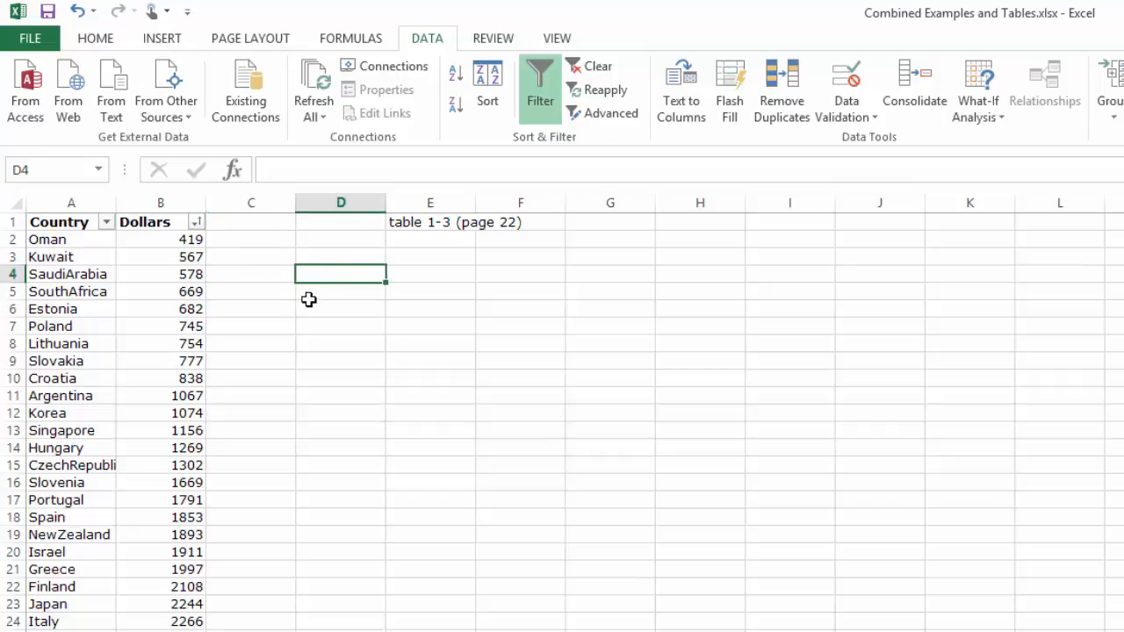
pyautogui.click(93, 41)
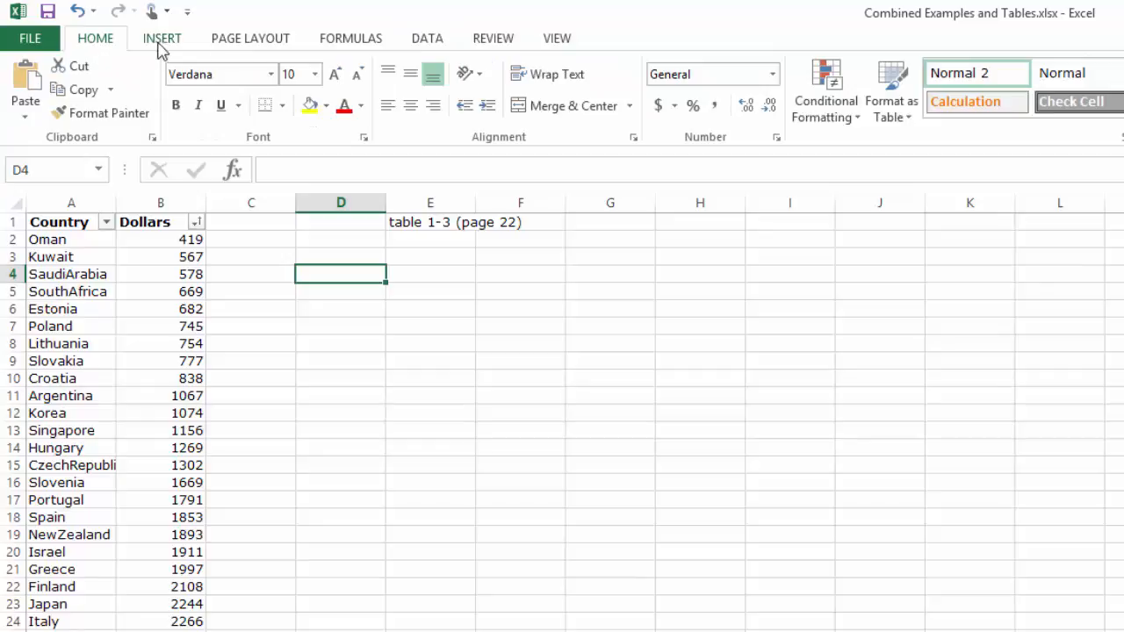
pyautogui.click(347, 44)
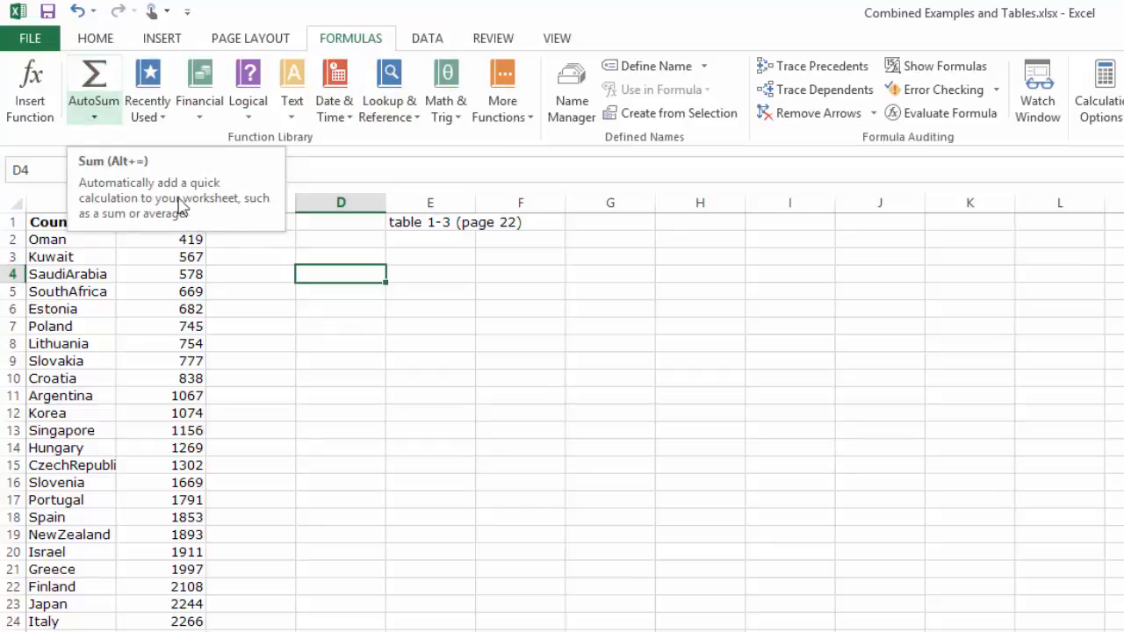
pyautogui.click(95, 117)
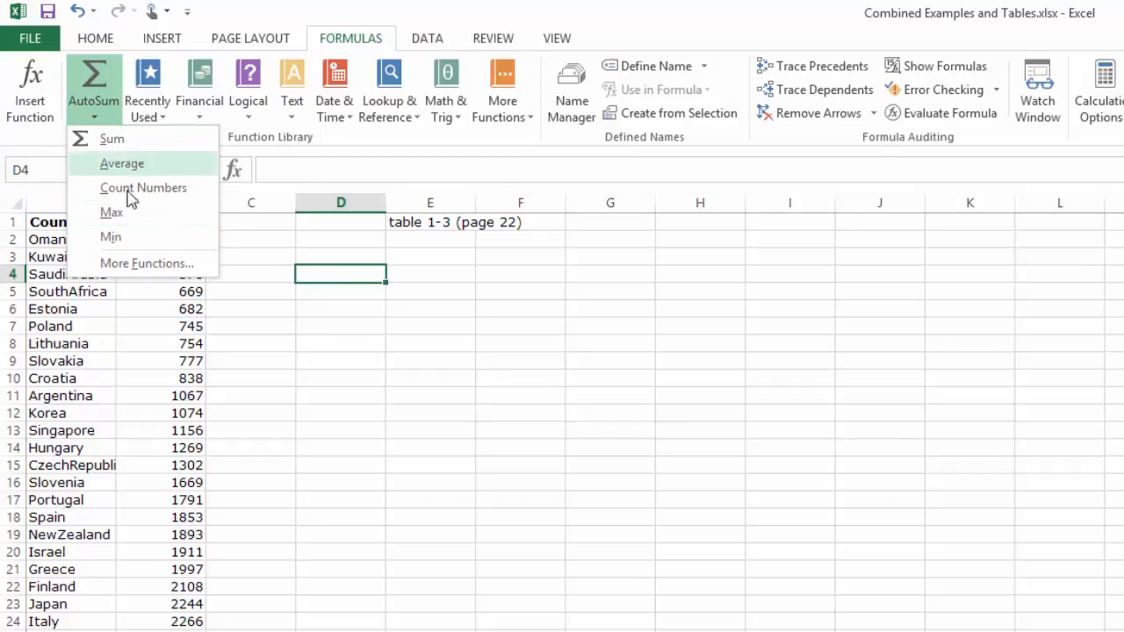
pyautogui.click(128, 237)
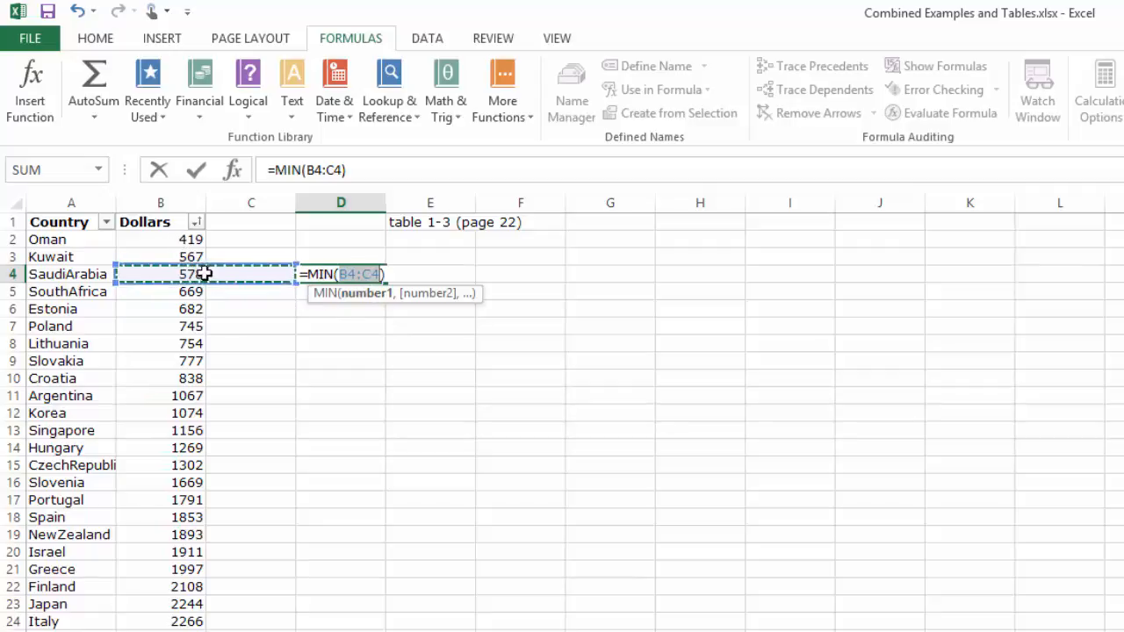
pyautogui.moveTo(192, 239); pyautogui.dragTo(176, 631)
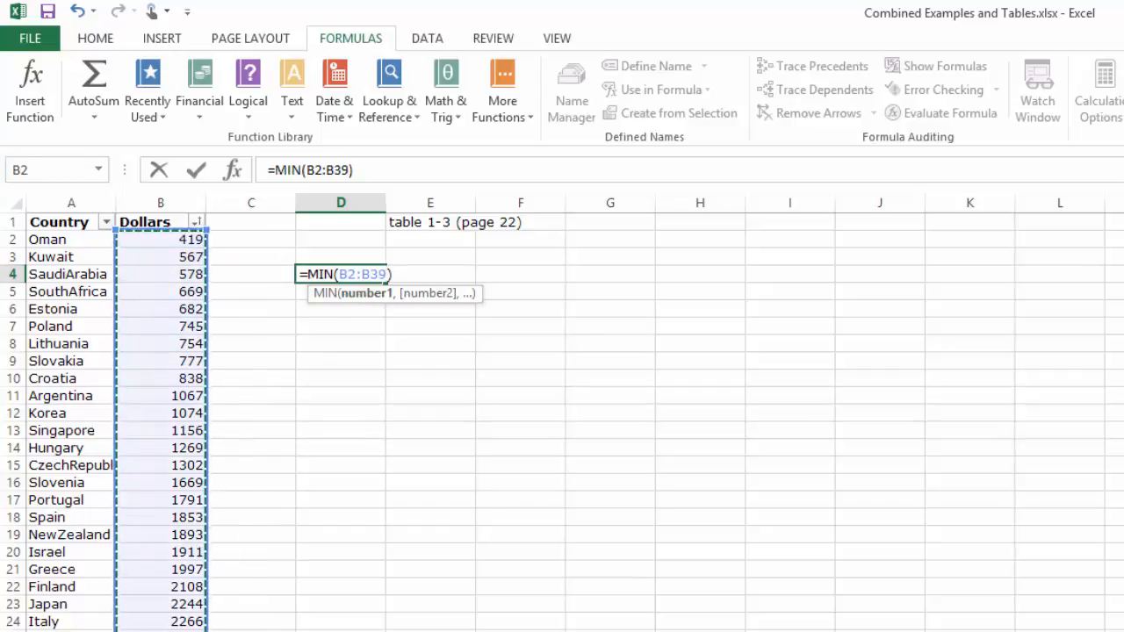
pyautogui.press('Return')
pyautogui.write('.')
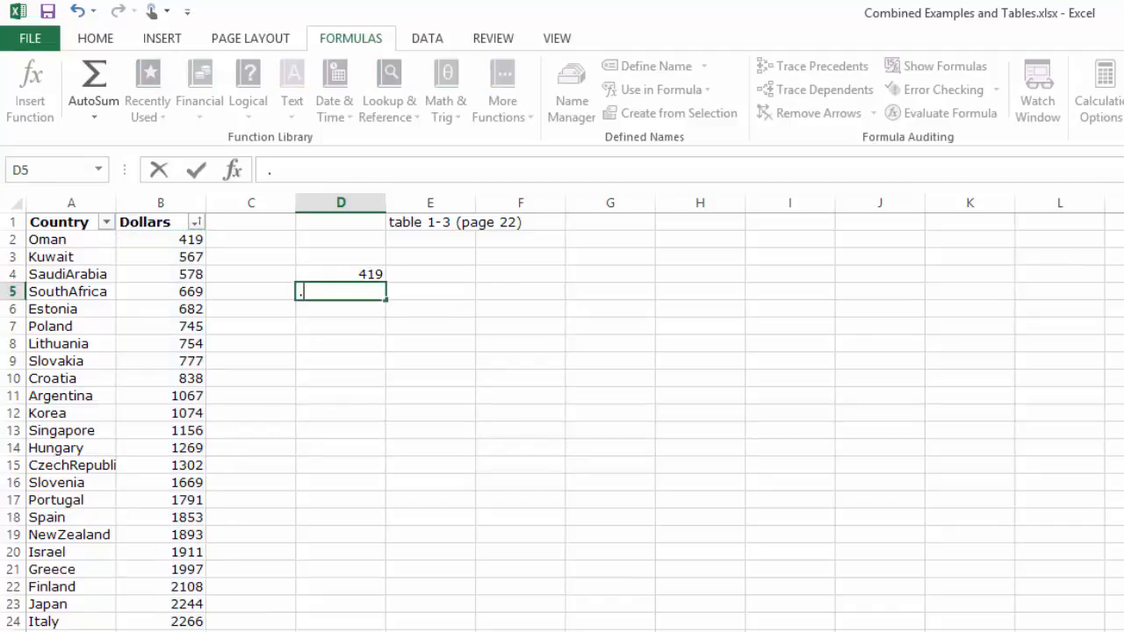
pyautogui.click(360, 274)
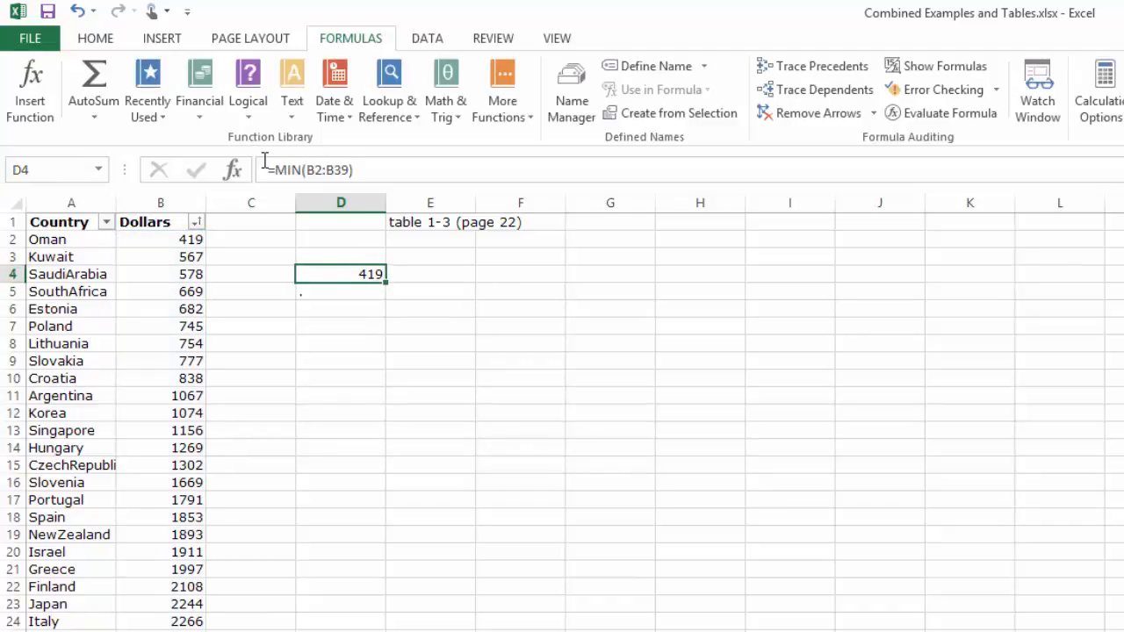
pyautogui.moveTo(267, 173); pyautogui.dragTo(370, 178)
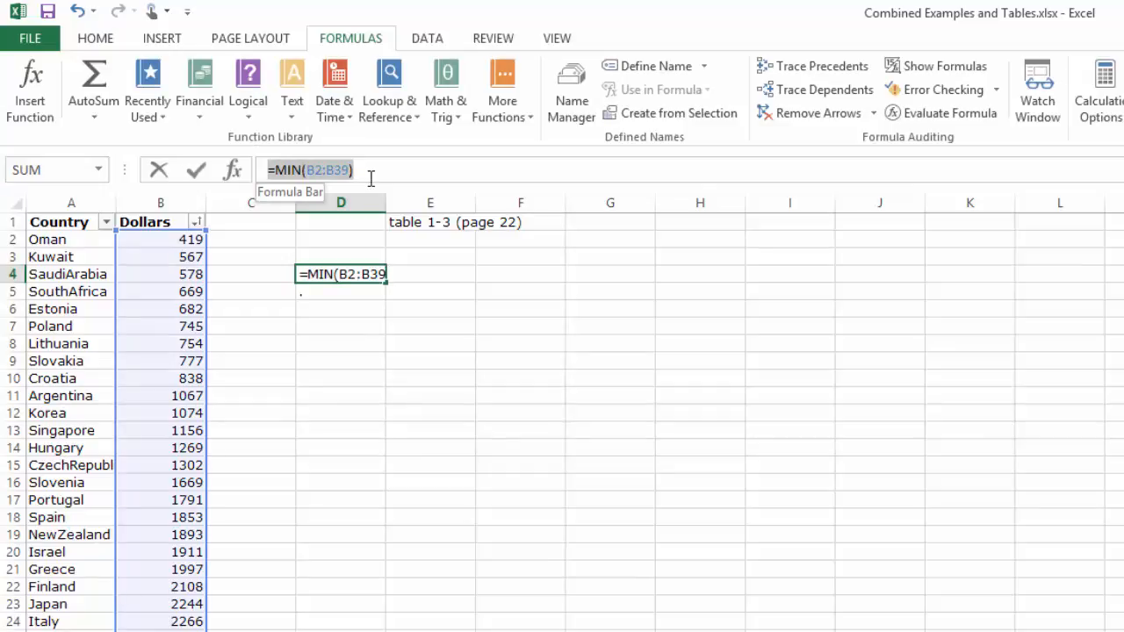
pyautogui.write('=')
pyautogui.click(320, 295)
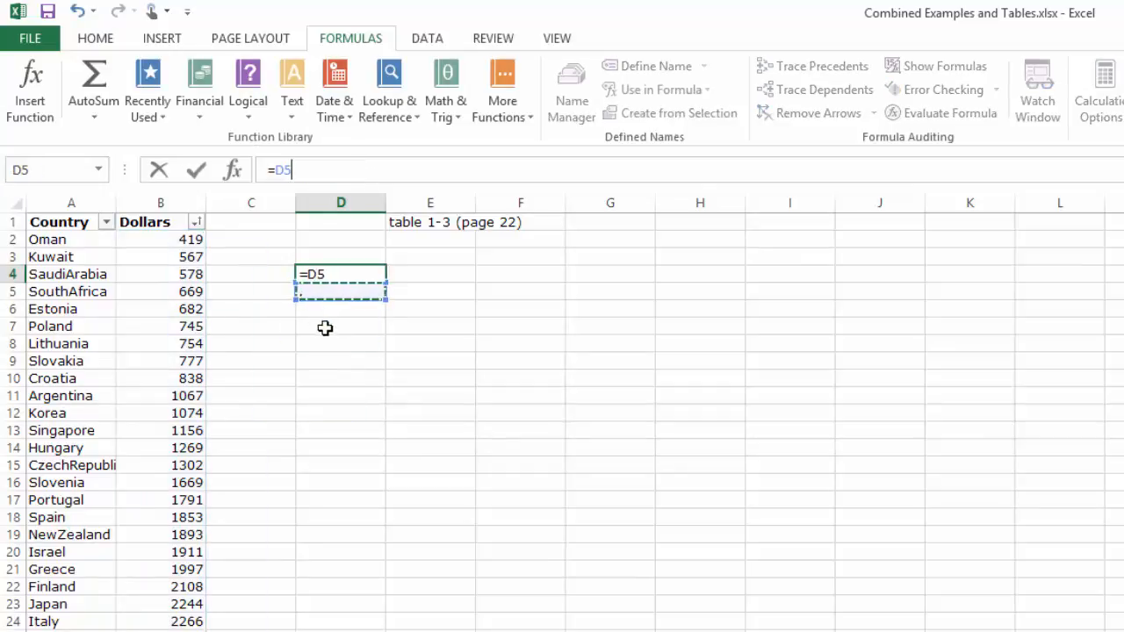
pyautogui.write('=')
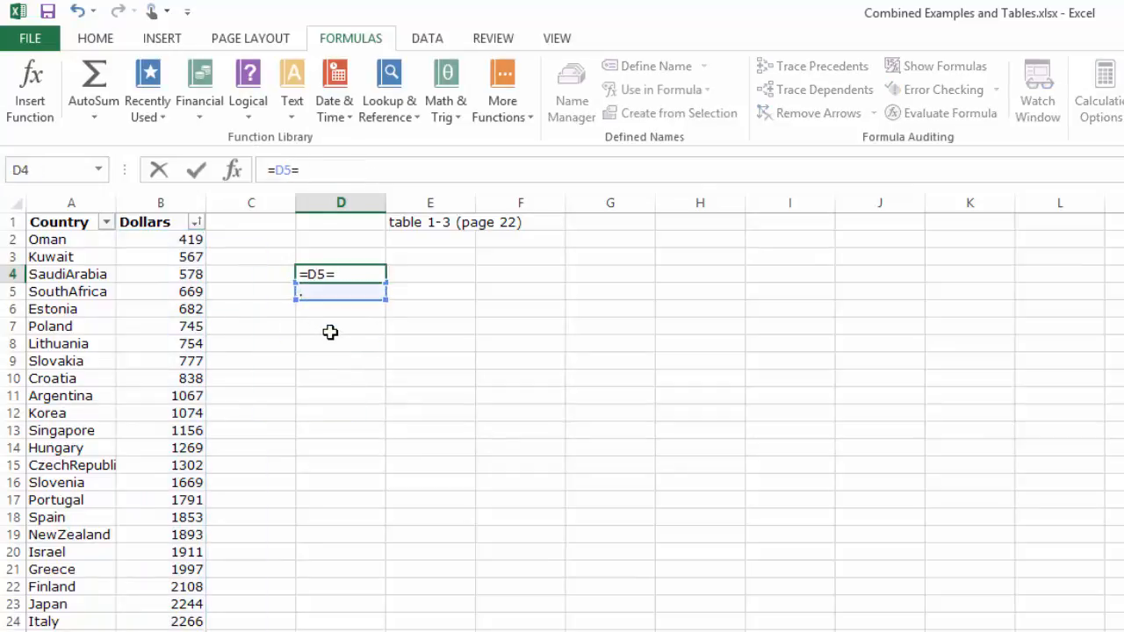
pyautogui.hotkey('ctrl', 'z')
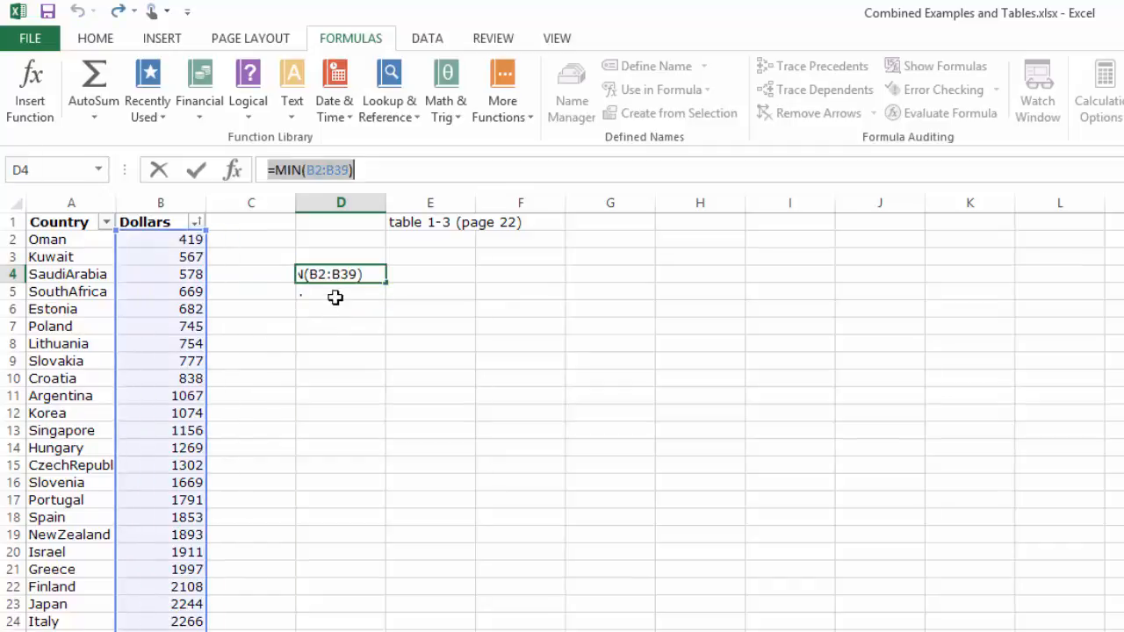
pyautogui.click(341, 291)
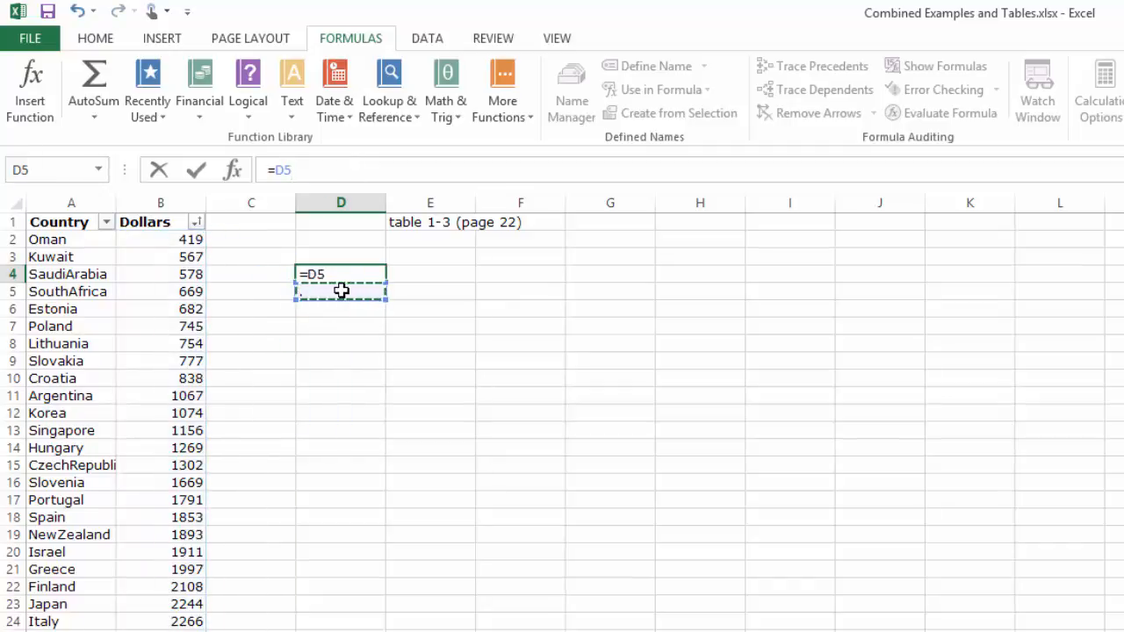
pyautogui.write('=')
pyautogui.press('BackSpace')
pyautogui.press('BackSpace')
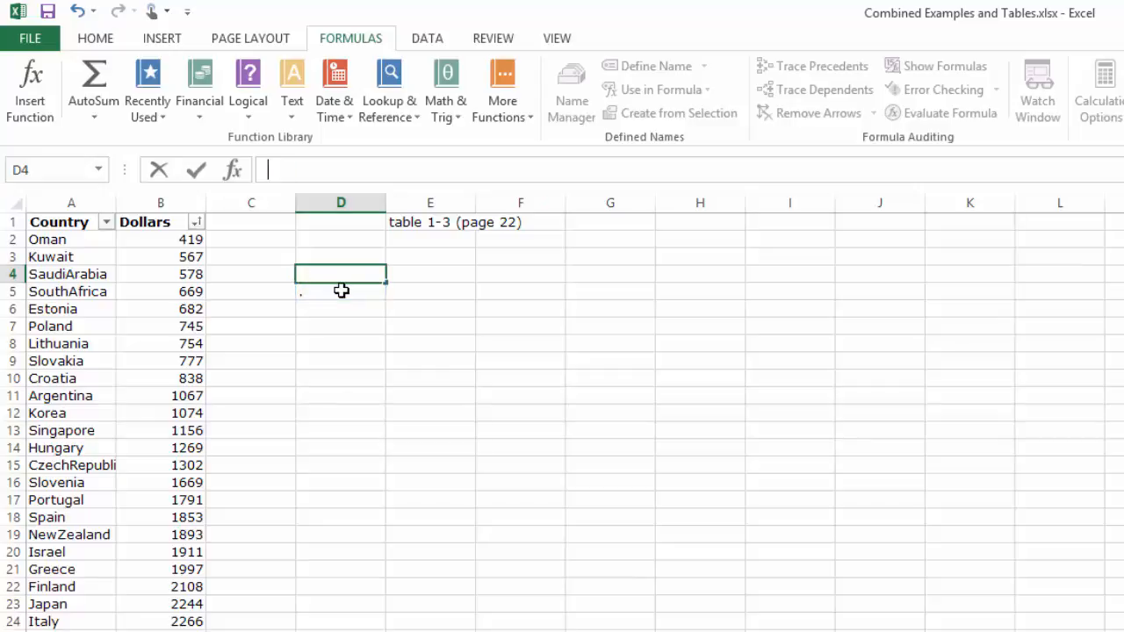
pyautogui.hotkey('ctrl', 'z')
pyautogui.click(357, 381)
pyautogui.click(357, 288)
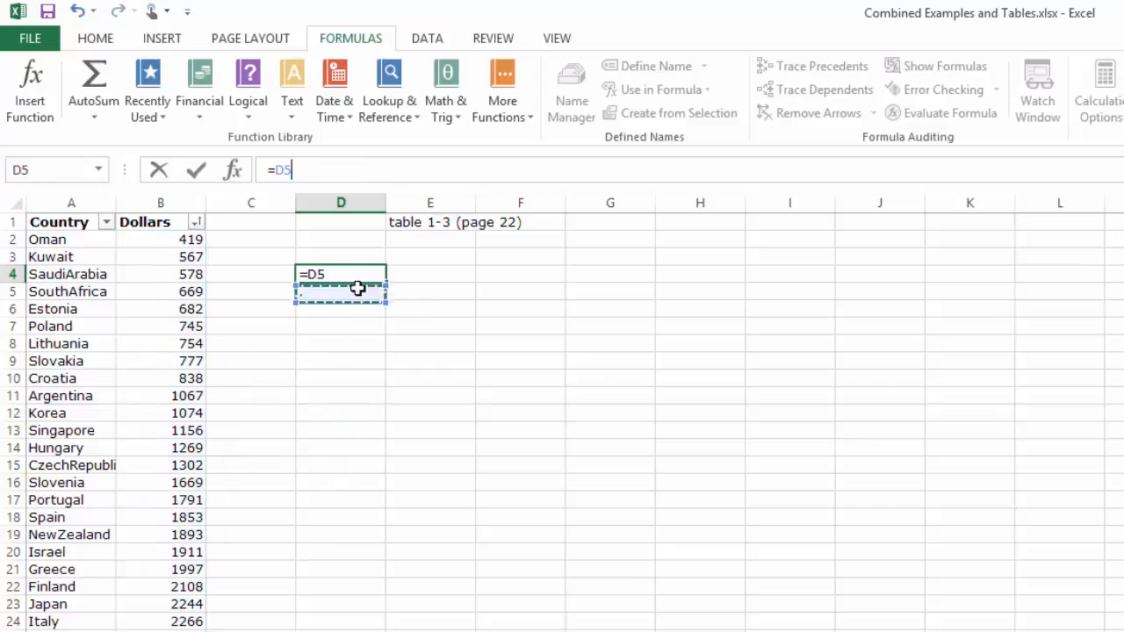
pyautogui.click(360, 334)
pyautogui.hotkey('ctrl', 'z')
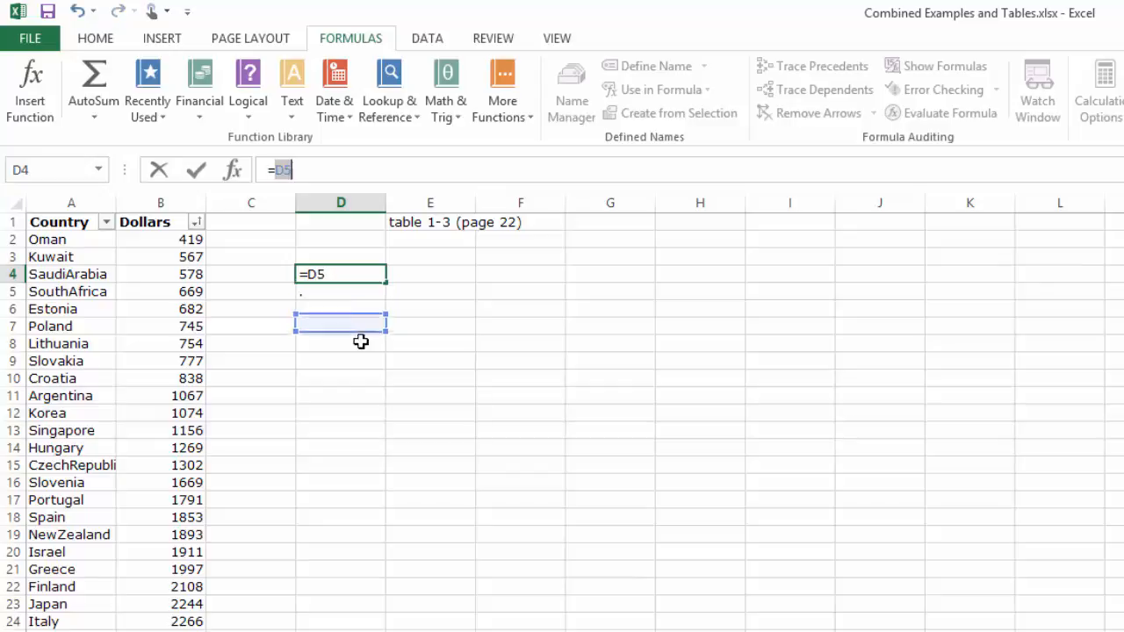
pyautogui.press('Escape')
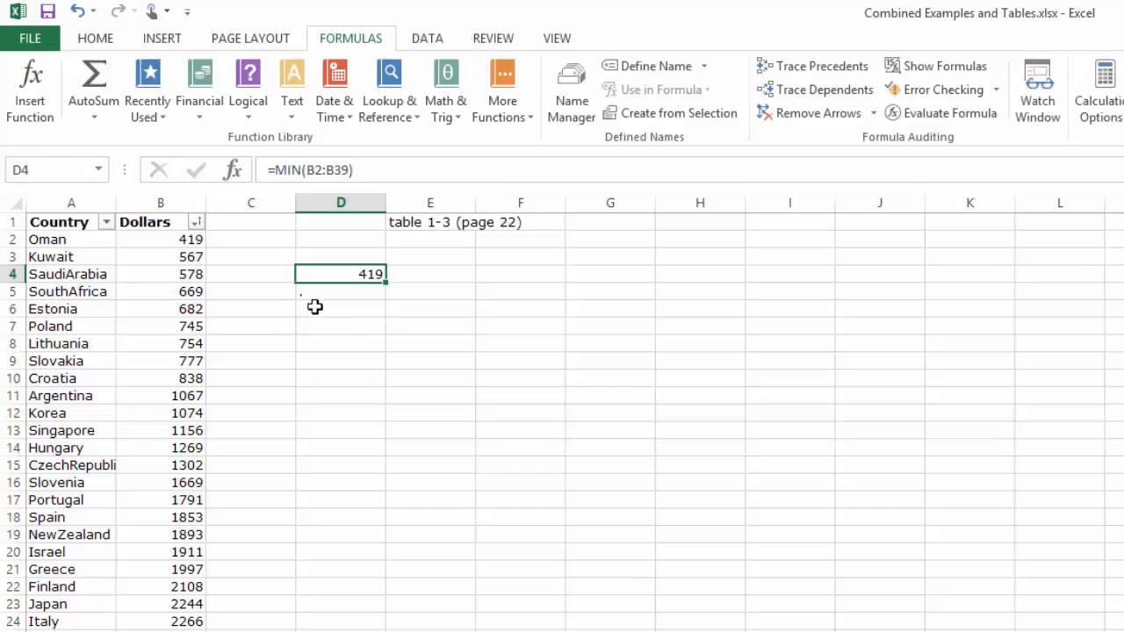
# - Calculate the maximum of the Dollars values in cell D5 using the MAX function over B2:B39
pyautogui.click(357, 292)
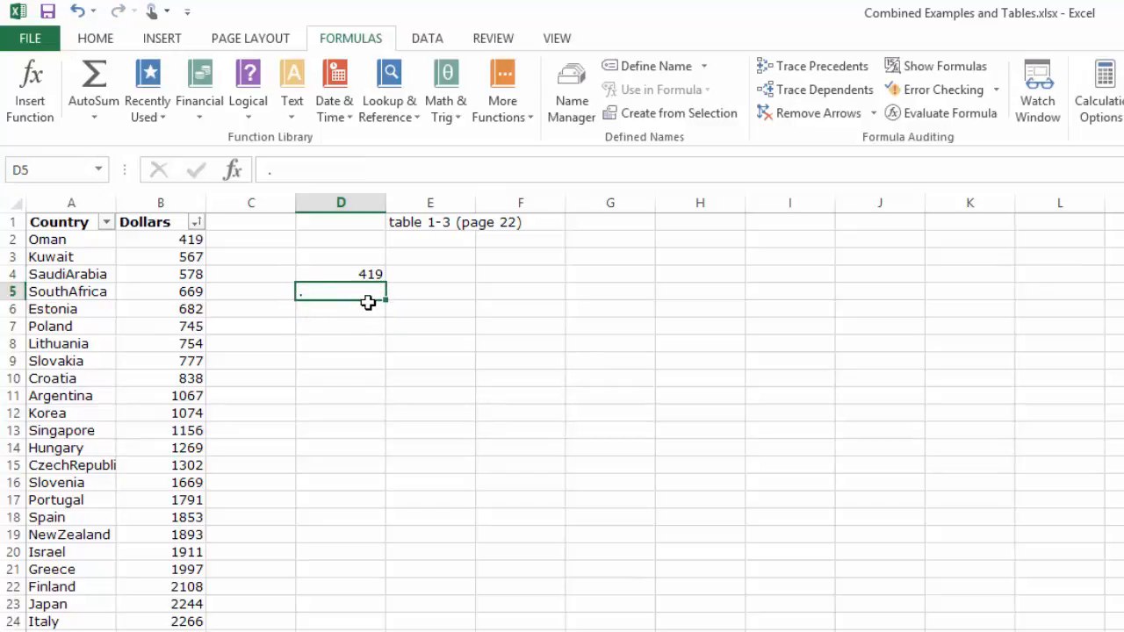
pyautogui.write('-')
pyautogui.press('BackSpace')
pyautogui.write('=')
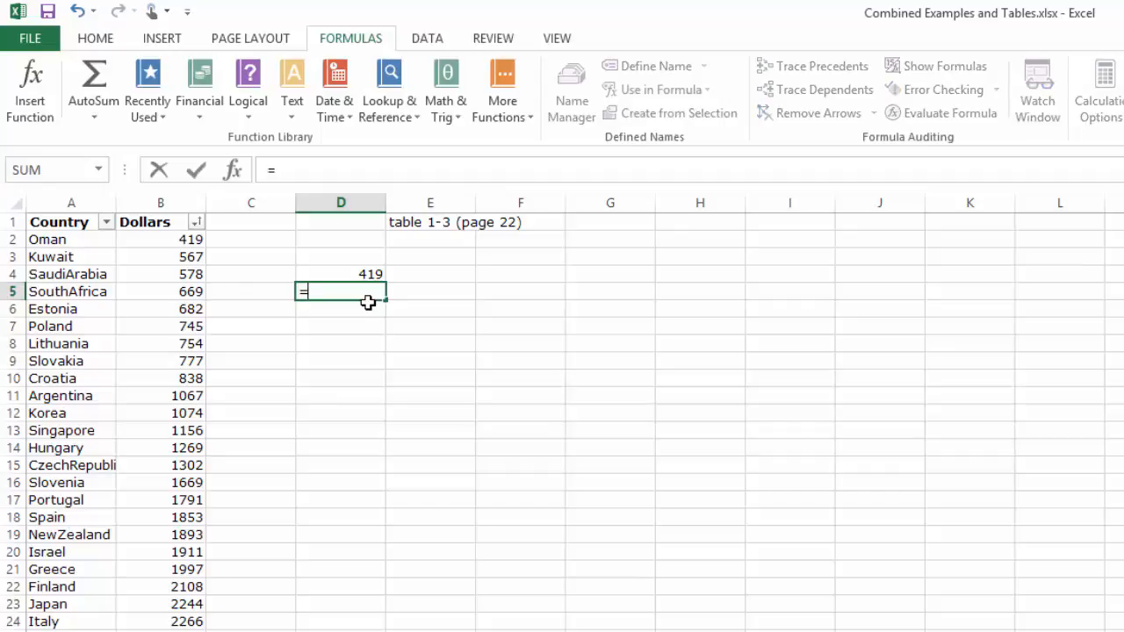
pyautogui.write('M')
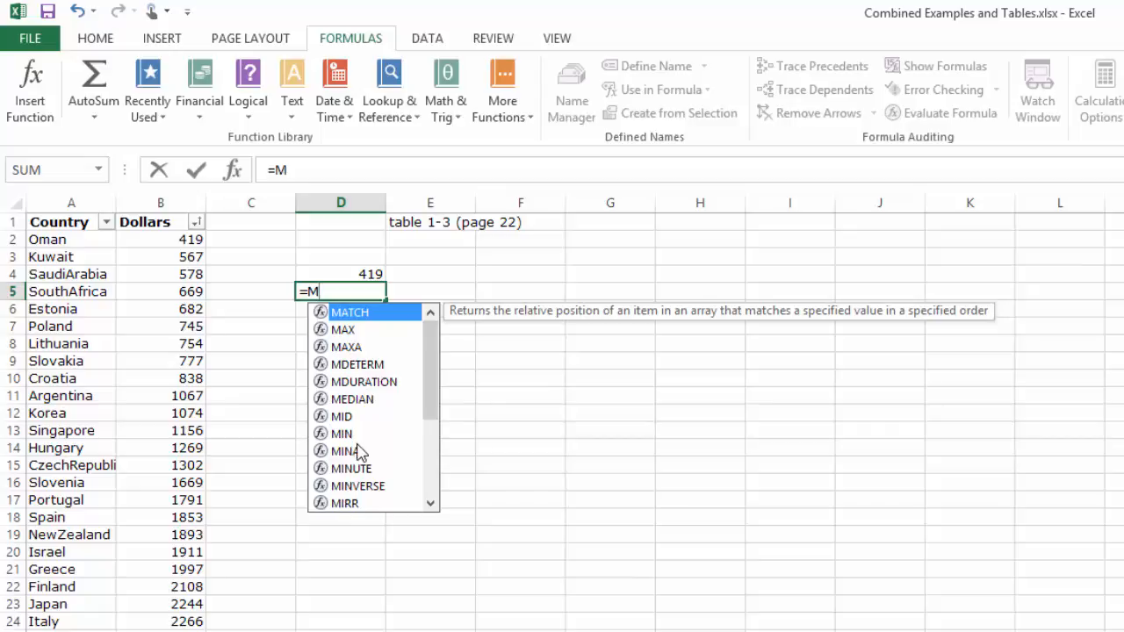
pyautogui.write('AX')
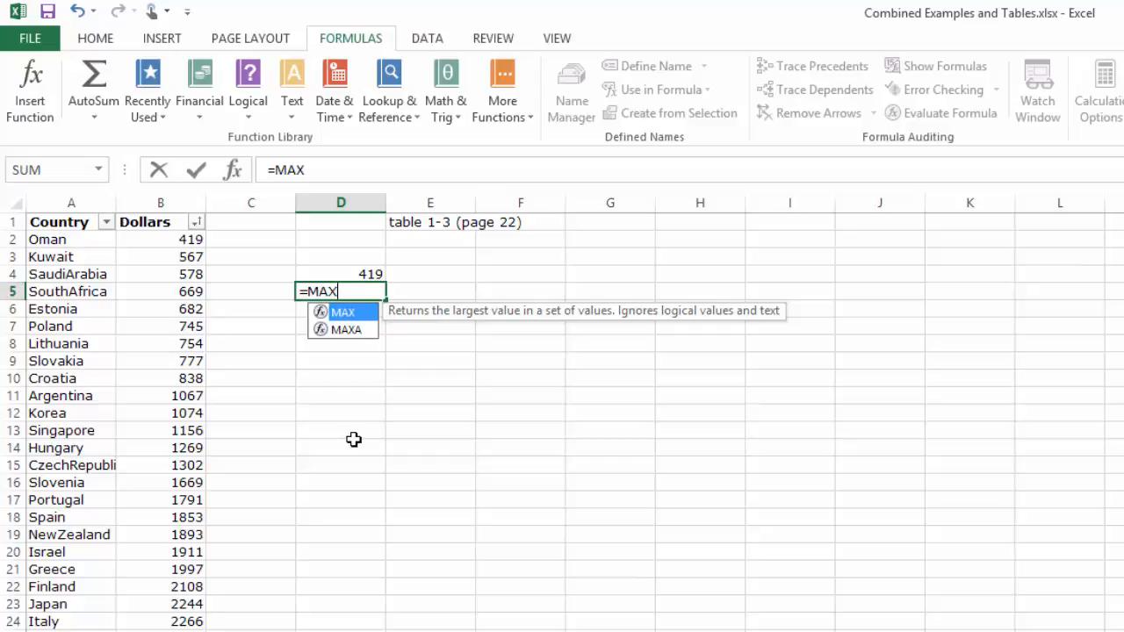
pyautogui.write('(')
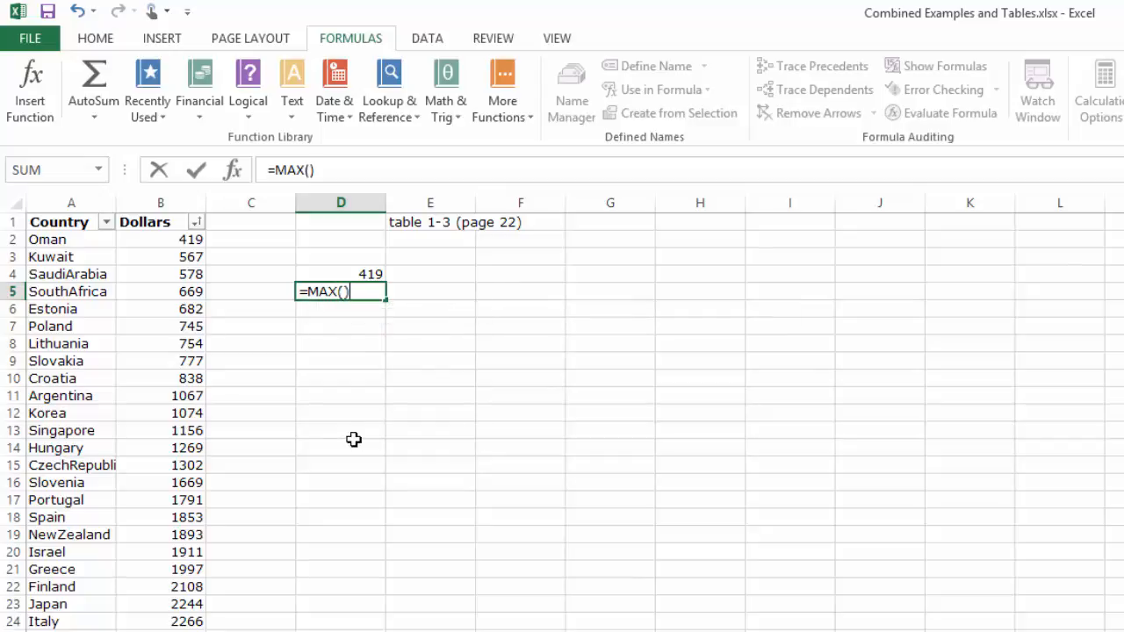
pyautogui.press('Return')
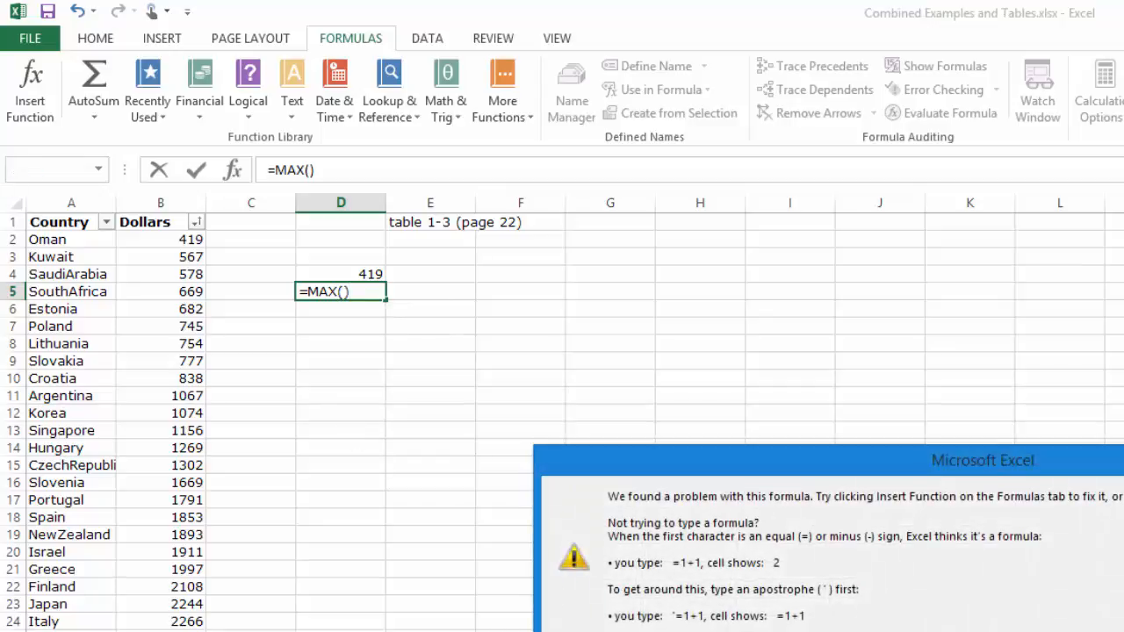
pyautogui.press('Return')
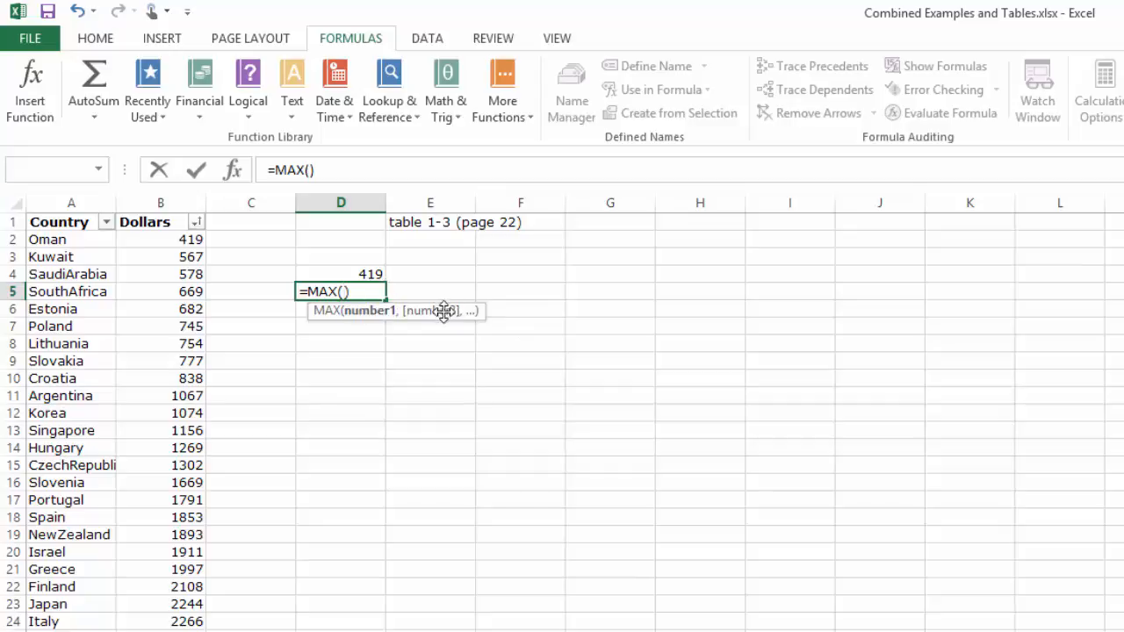
pyautogui.moveTo(183, 241); pyautogui.dragTo(160, 631)
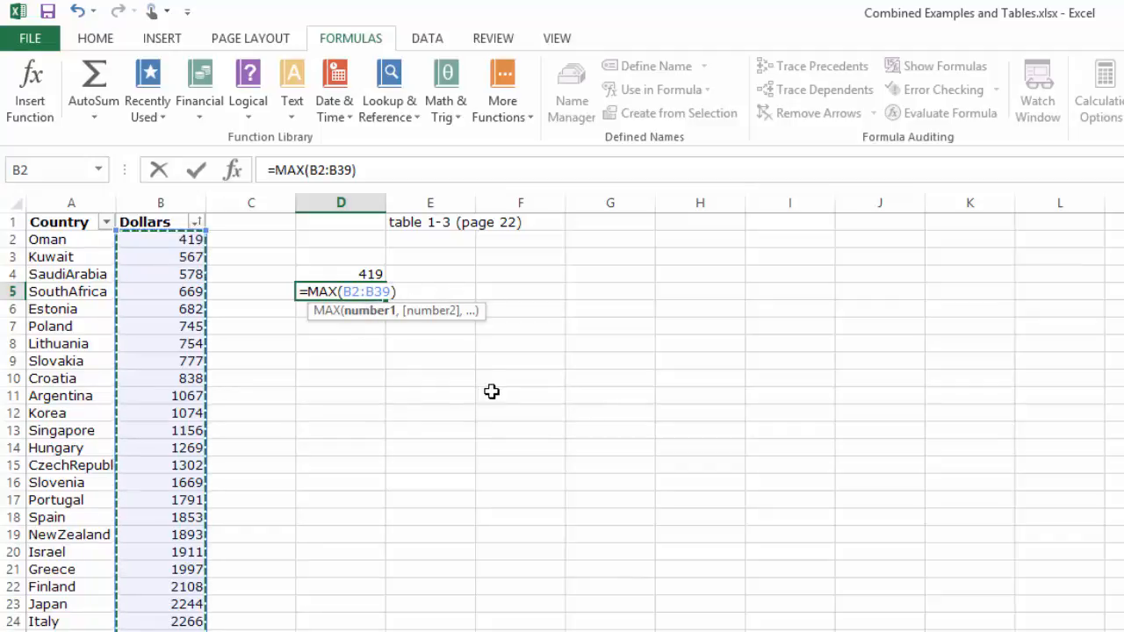
pyautogui.press('Return')
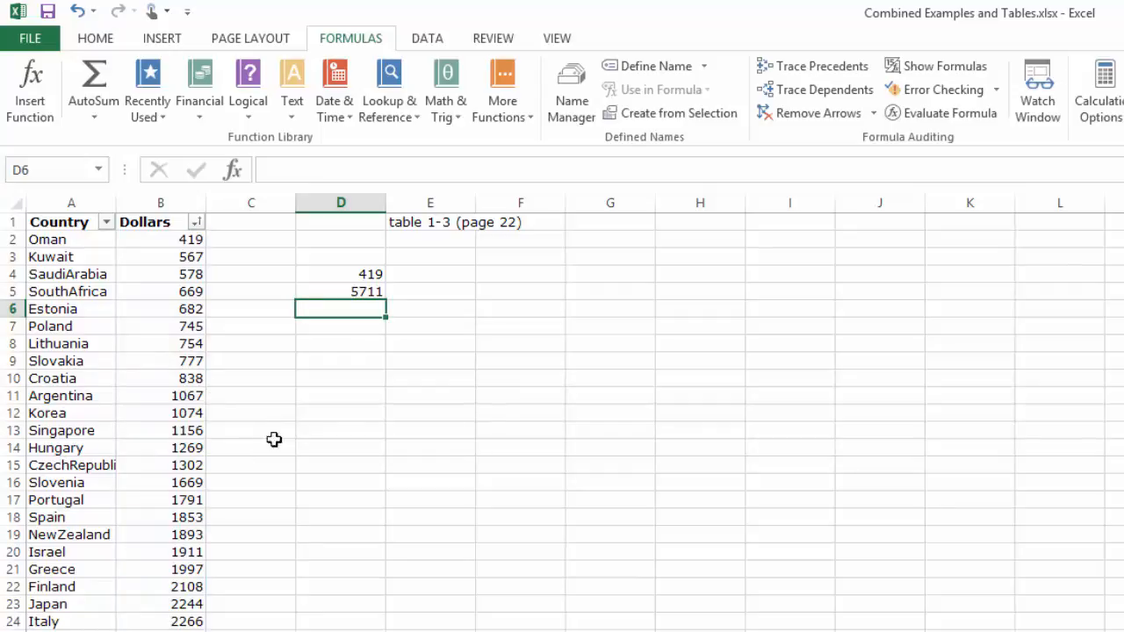
# - Calculate the median of the Dollars values in cell D6 using the MEDIAN function over B2:B39
pyautogui.write('=')
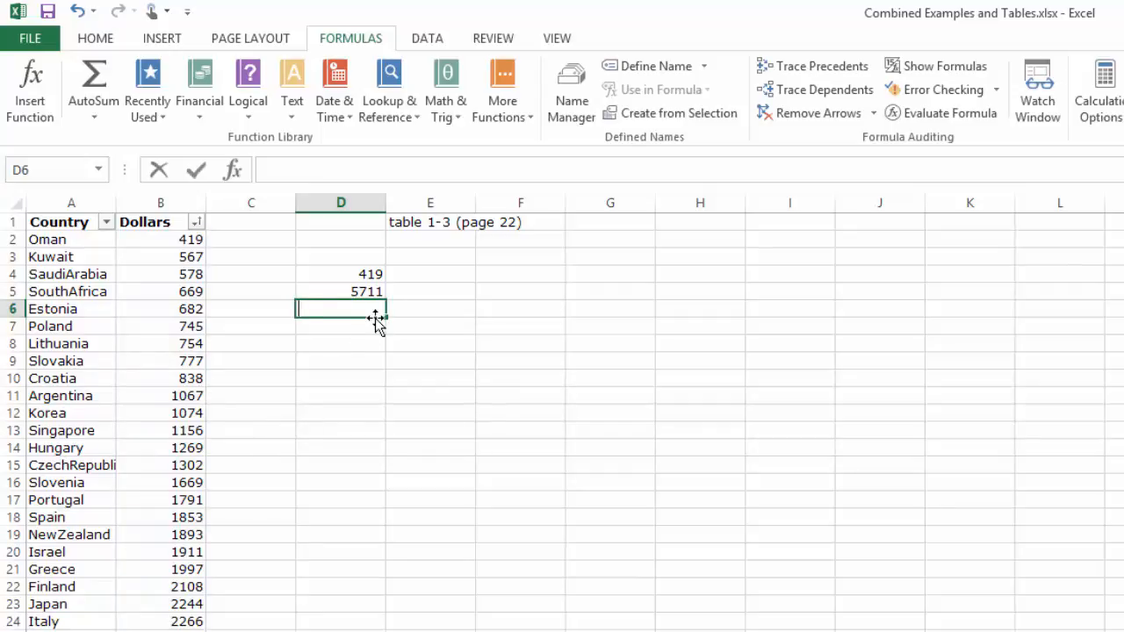
pyautogui.write('MED')
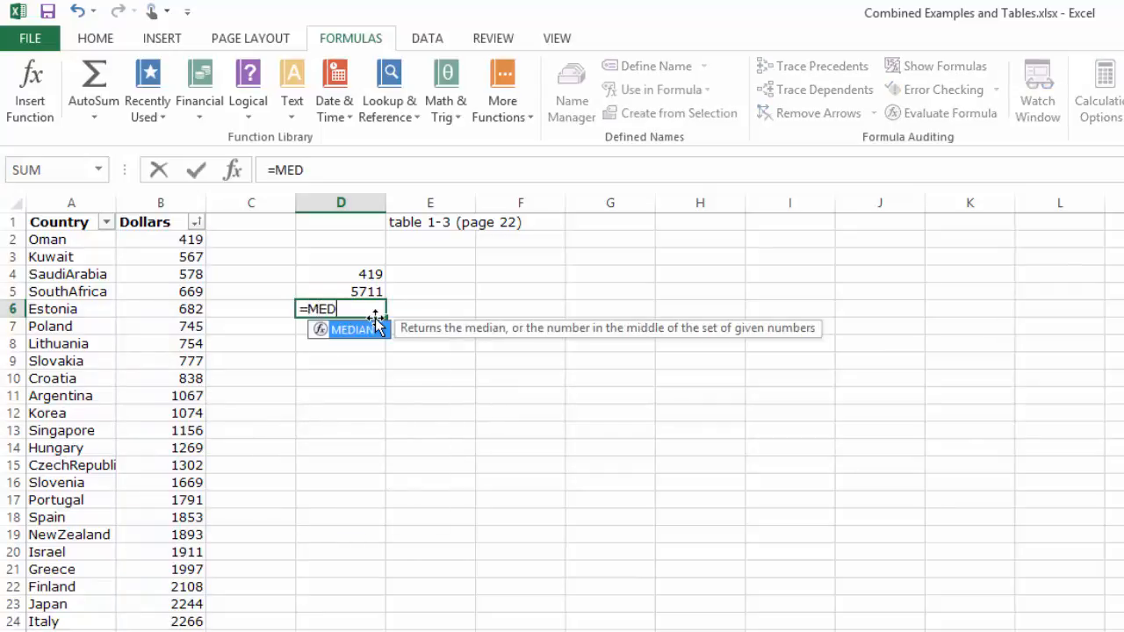
pyautogui.write('IAN(')
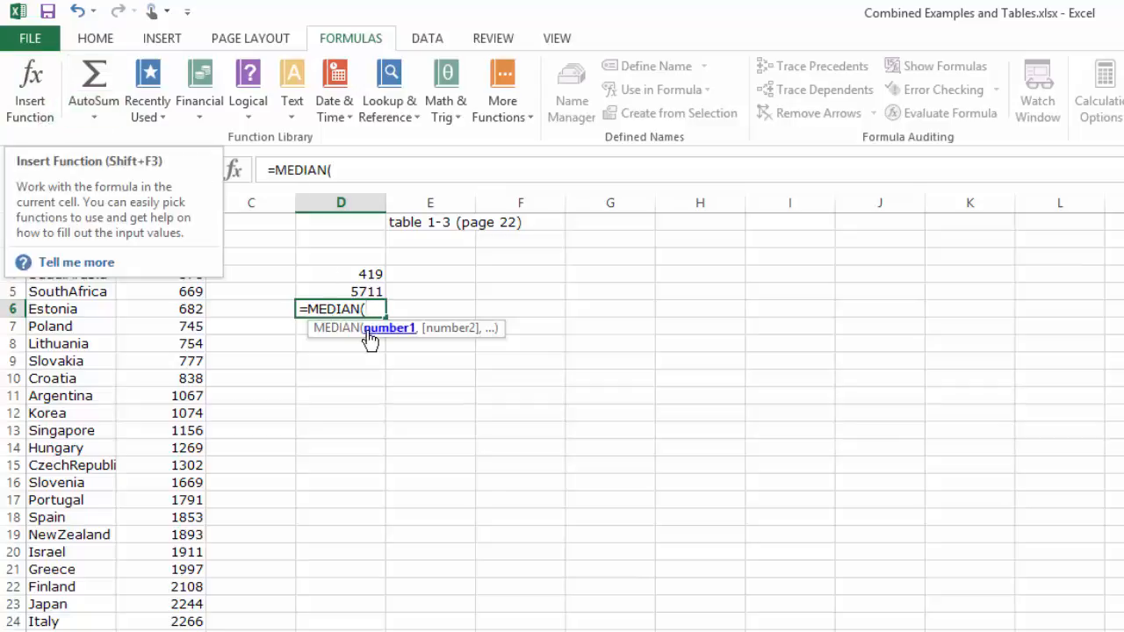
pyautogui.press('BackSpace')
pyautogui.press('BackSpace')
pyautogui.press('BackSpace')
pyautogui.press('BackSpace')
pyautogui.press('BackSpace')
pyautogui.press('BackSpace')
pyautogui.press('BackSpace')
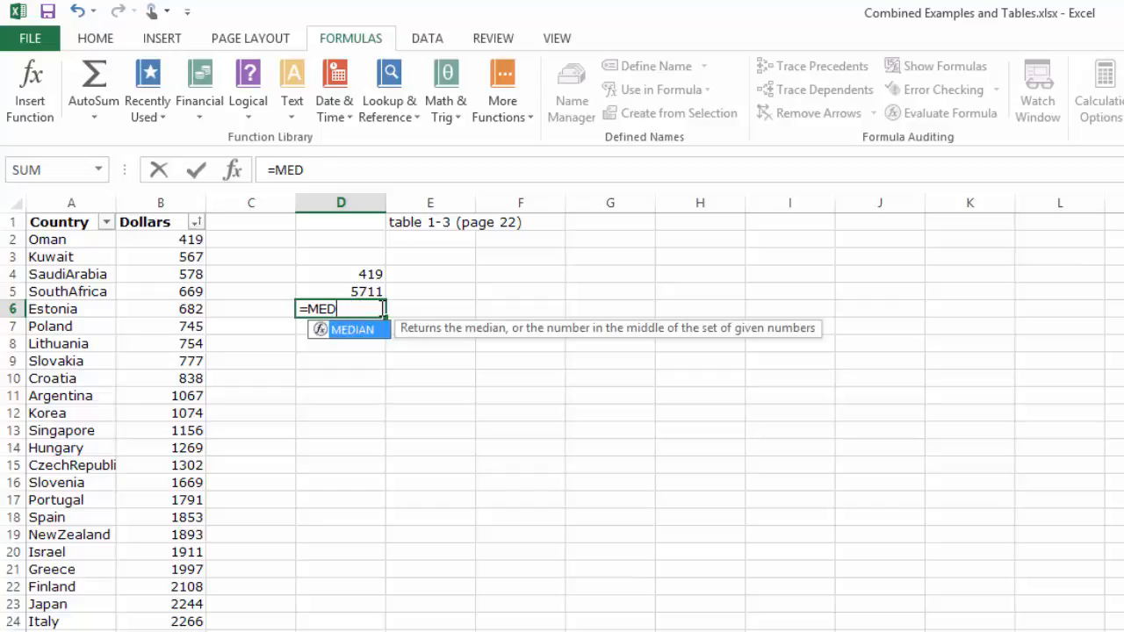
pyautogui.write('MEDIA')
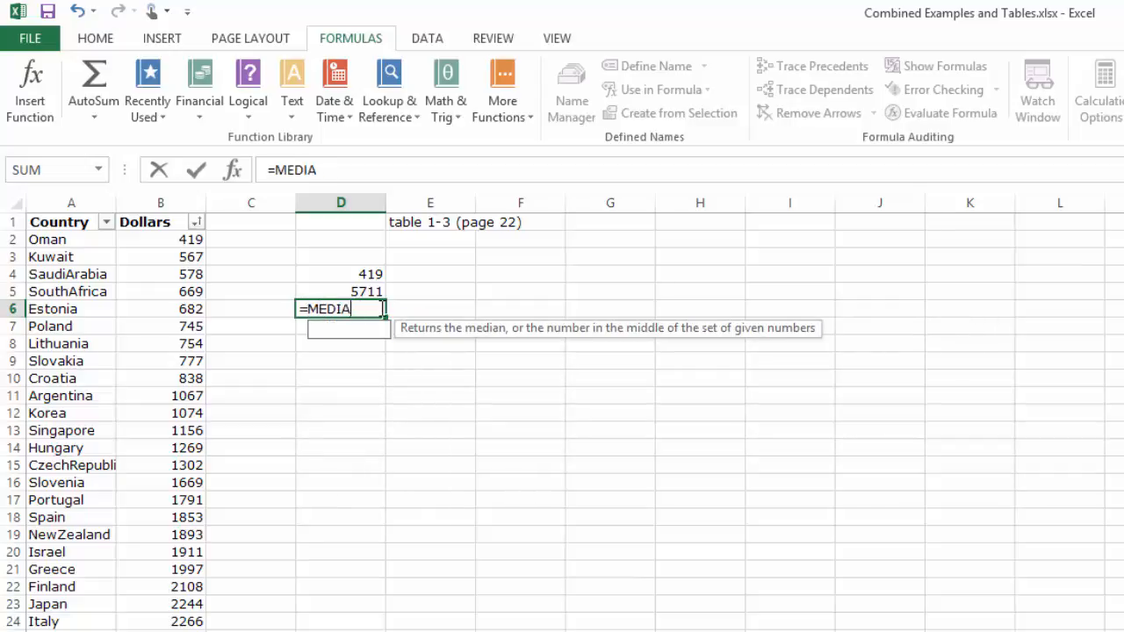
pyautogui.write('N(')
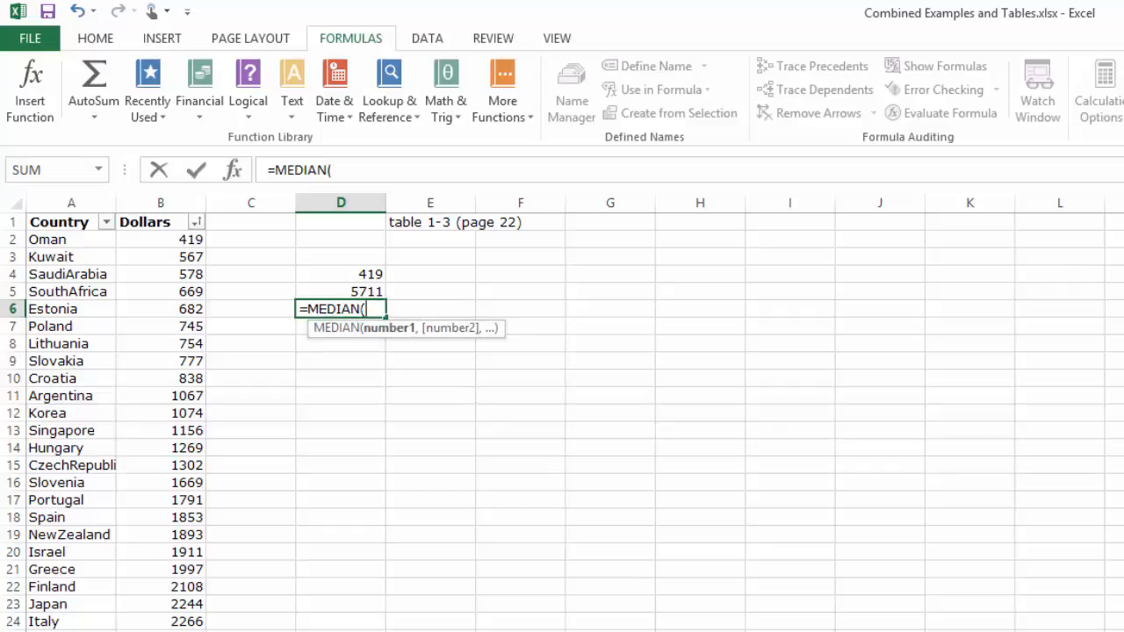
pyautogui.write('B2')
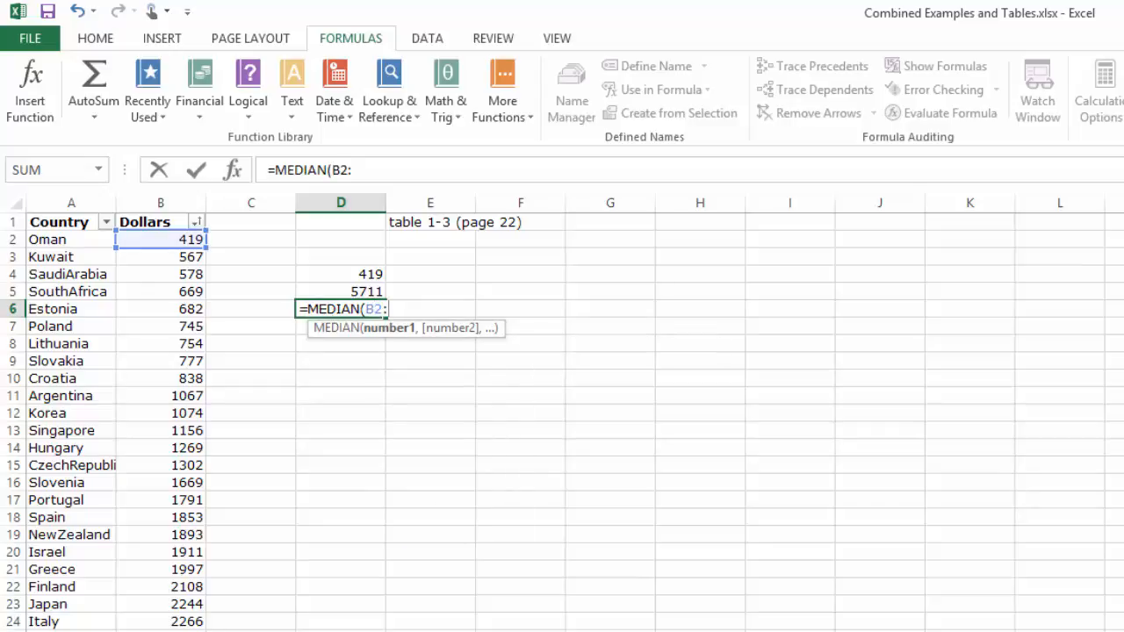
pyautogui.write(':B32=')
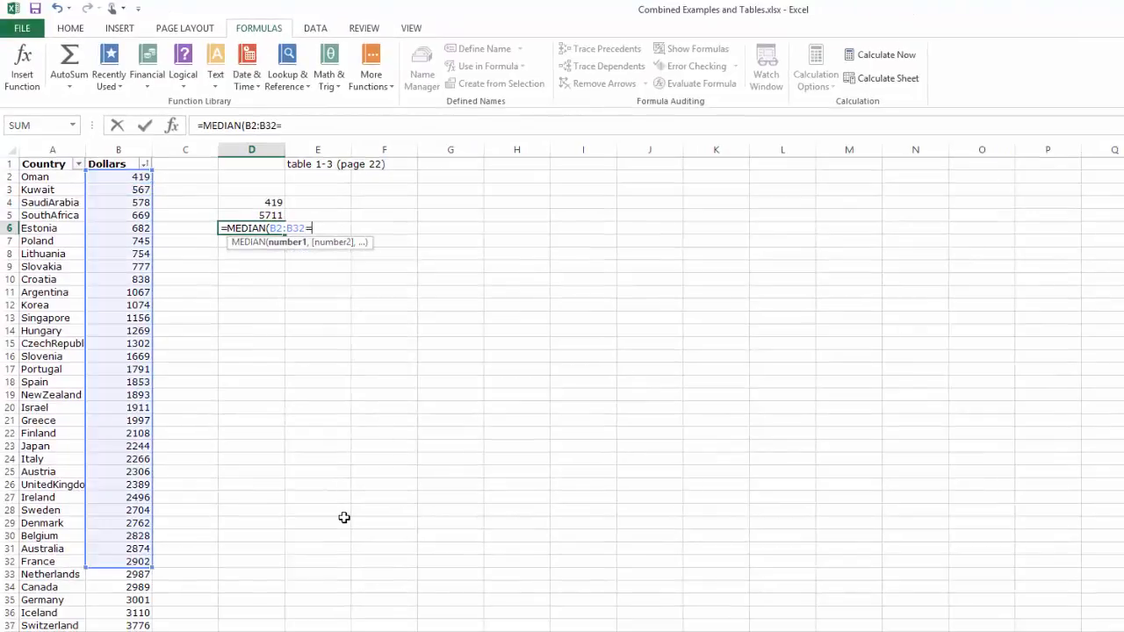
pyautogui.press('BackSpace')
pyautogui.press('BackSpace')
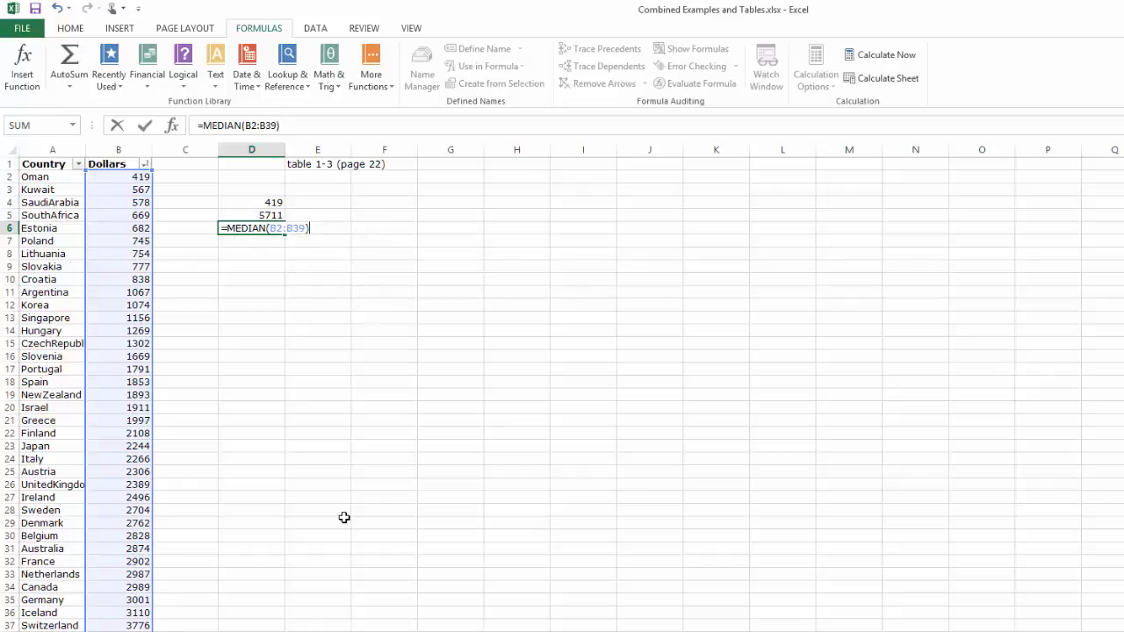
pyautogui.press('Return')
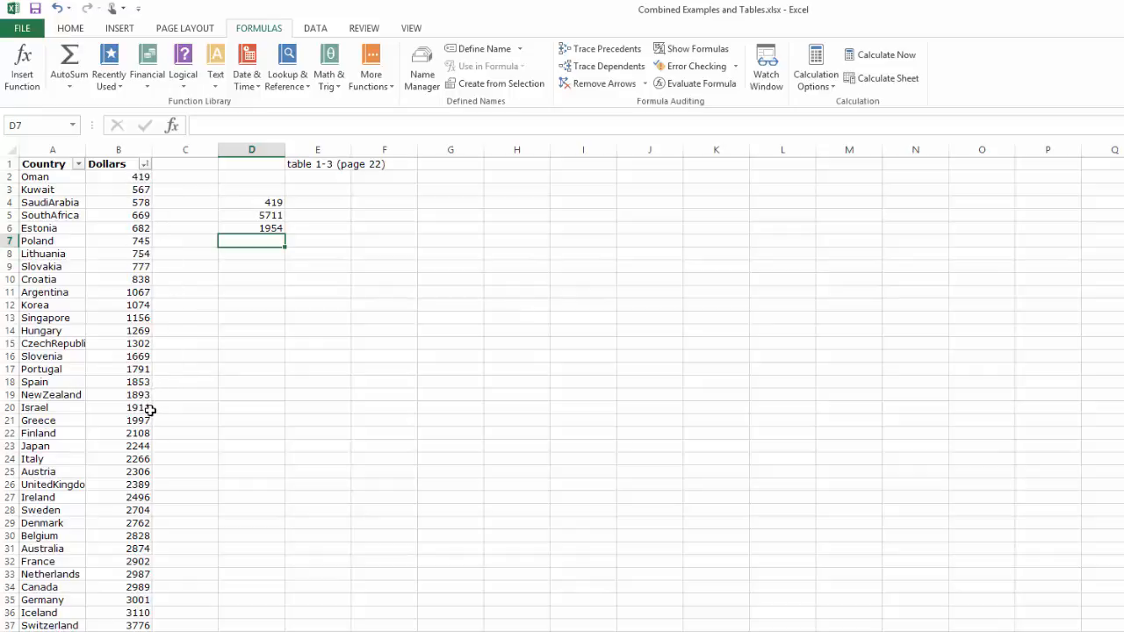
# - Select the two middle Dollars values in B20:B21, and mark the full extent of the data in the adjacent column C
pyautogui.moveTo(148, 410)
pyautogui.mouseDown()
pyautogui.moveTo(161, 419)
pyautogui.moveTo(146, 406)
pyautogui.moveTo(150, 422)
pyautogui.mouseUp()
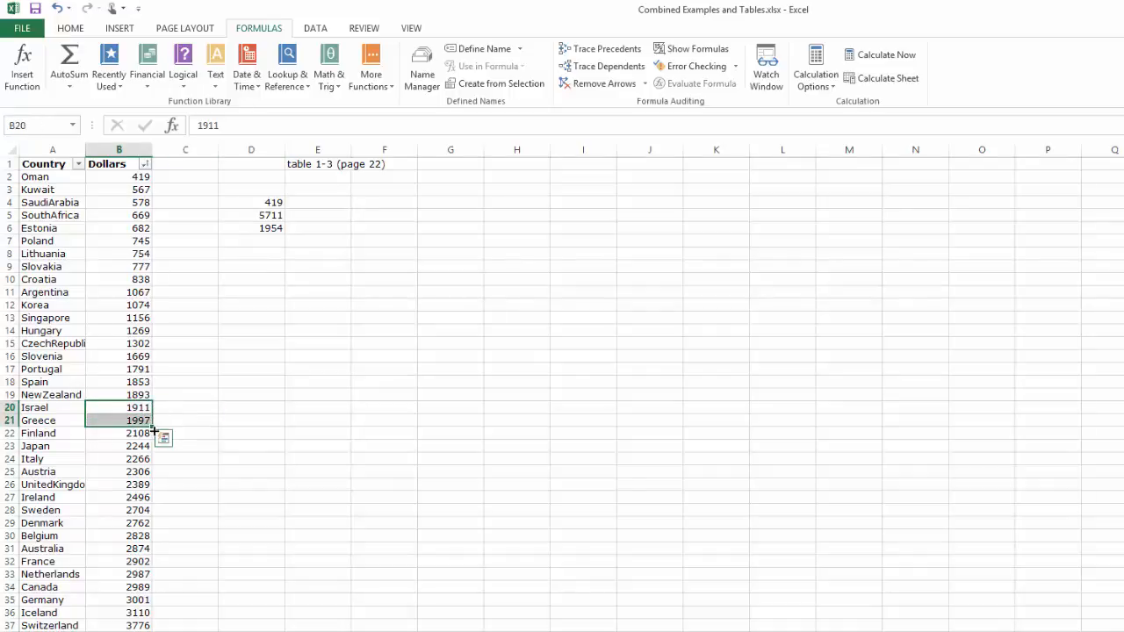
pyautogui.click(165, 179)
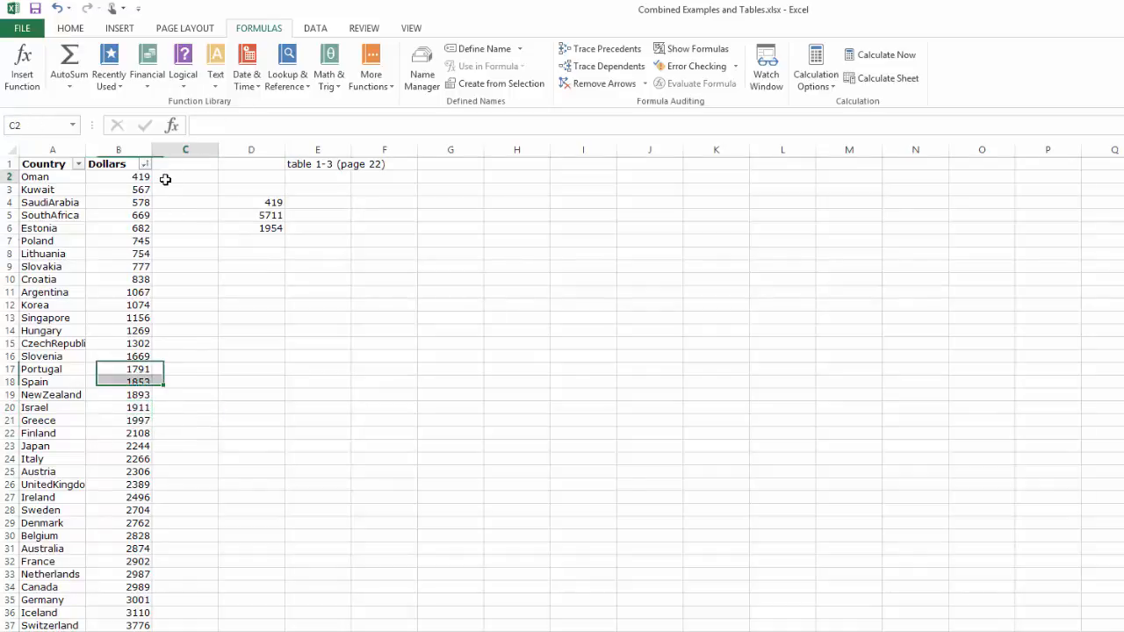
pyautogui.moveTo(165, 180); pyautogui.dragTo(181, 628)
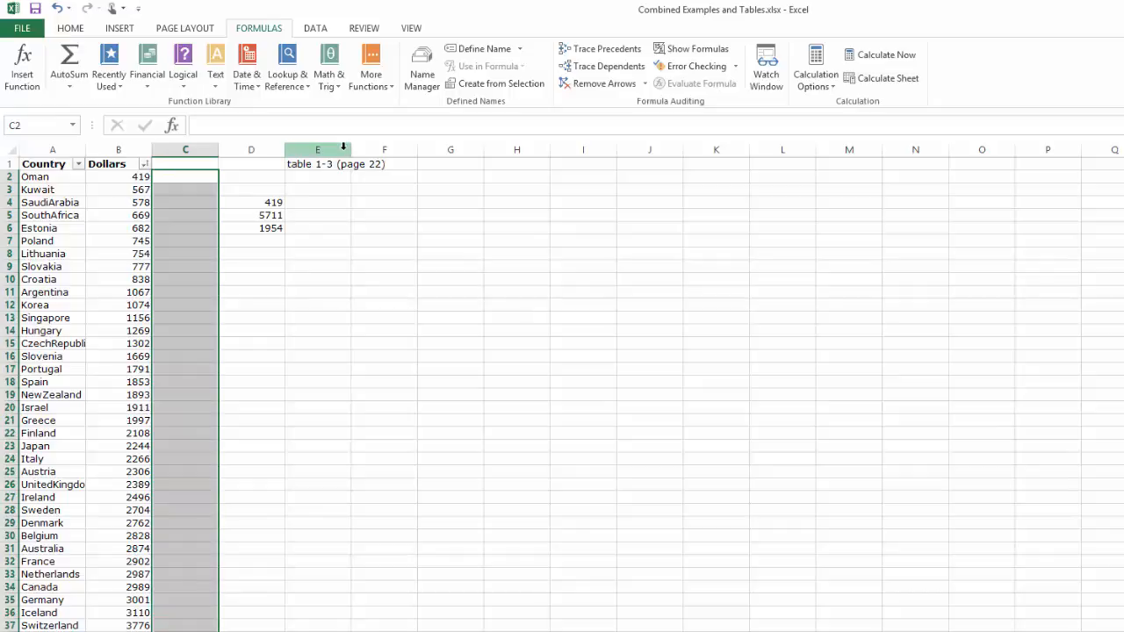
# - Handwrite 38/2 = 17 over 17 with the ink pen in the empty area around columns J to N, thickening the dividing line
pyautogui.click(378, 67)
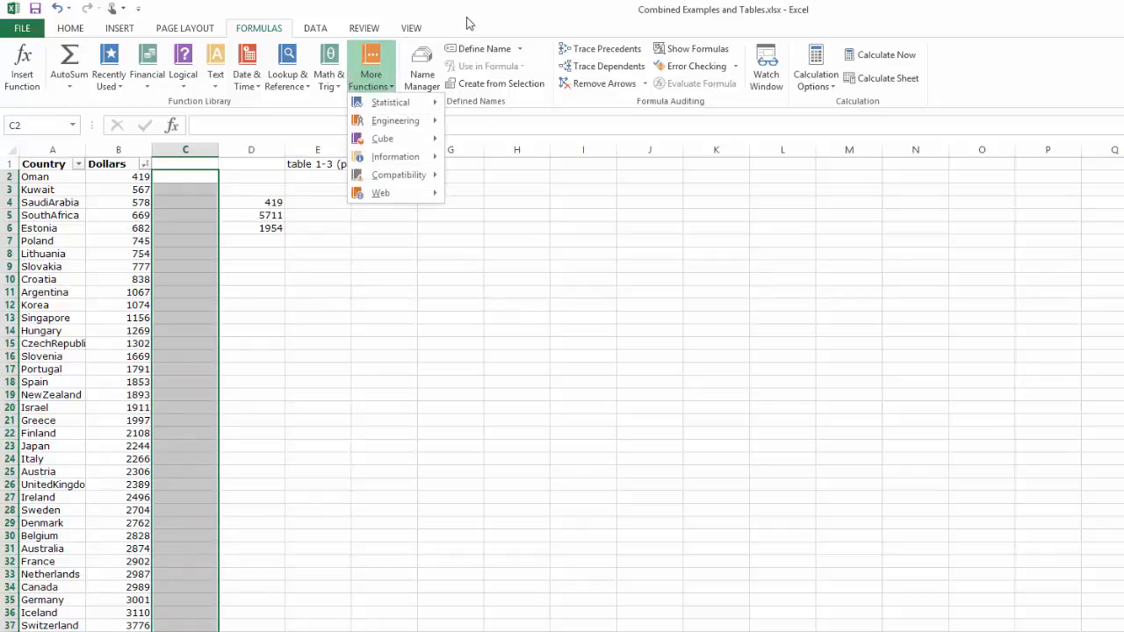
pyautogui.click(468, 21)
pyautogui.click(458, 28)
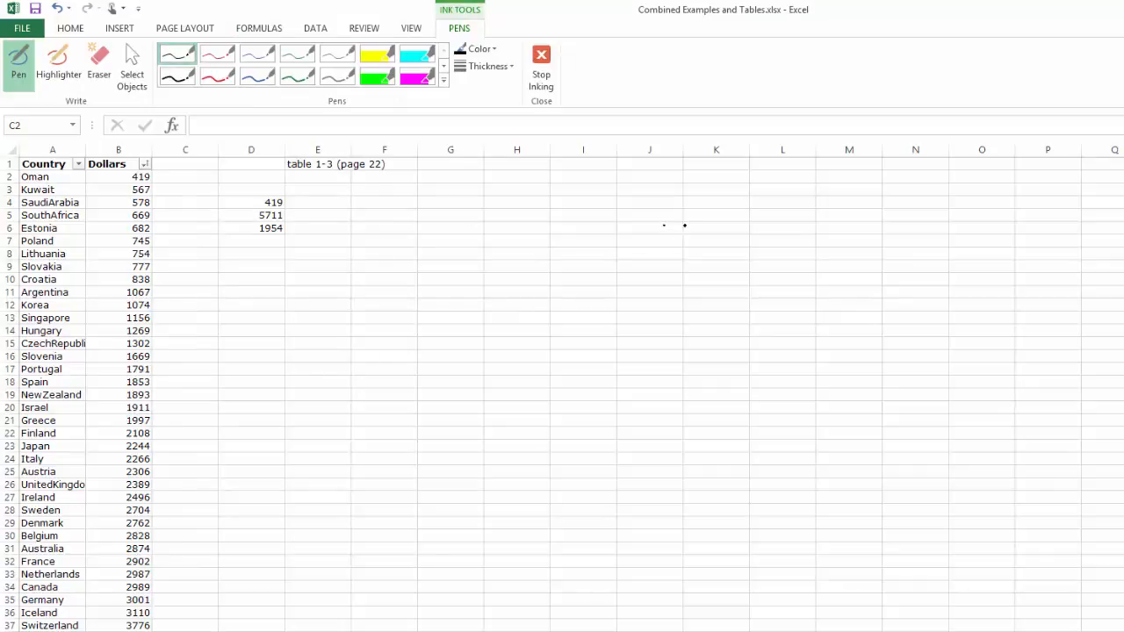
pyautogui.moveTo(665, 227); pyautogui.dragTo(666, 262)
pyautogui.moveTo(723, 231); pyautogui.dragTo(721, 233)
pyautogui.moveTo(651, 284); pyautogui.dragTo(722, 278)
pyautogui.moveTo(684, 304); pyautogui.dragTo(723, 316)
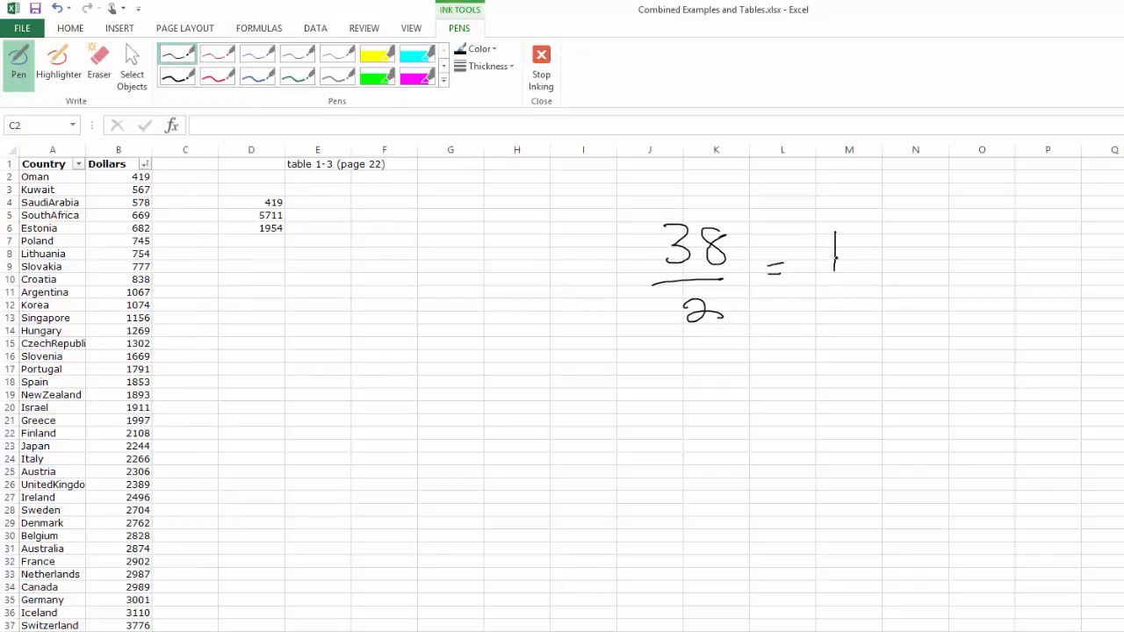
pyautogui.moveTo(851, 231)
pyautogui.mouseDown()
pyautogui.moveTo(856, 292)
pyautogui.moveTo(904, 290)
pyautogui.mouseUp()
pyautogui.moveTo(827, 314); pyautogui.dragTo(829, 354)
pyautogui.moveTo(844, 309); pyautogui.dragTo(862, 354)
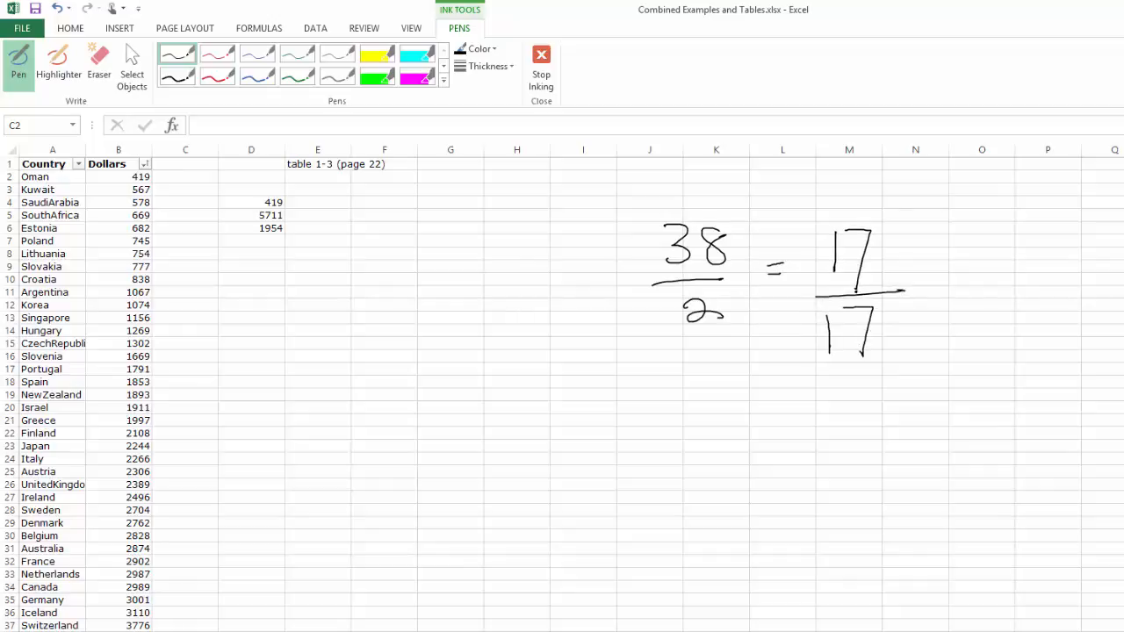
pyautogui.moveTo(845, 300)
pyautogui.mouseDown()
pyautogui.moveTo(882, 293)
pyautogui.moveTo(830, 298)
pyautogui.moveTo(850, 301)
pyautogui.mouseUp()
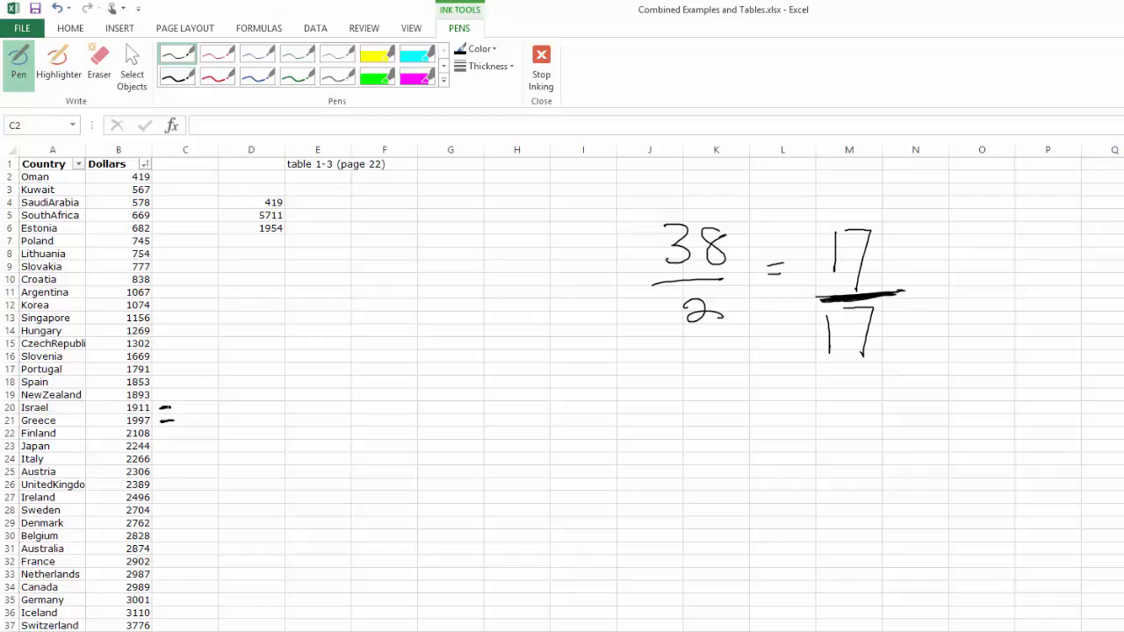
# - Handwrite (1911+1997)/2 = 1954 in ink beside the marked middle values in rows 20 and 21, and circle 1954
pyautogui.moveTo(224, 401)
pyautogui.mouseDown()
pyautogui.moveTo(221, 413)
pyautogui.moveTo(231, 413)
pyautogui.mouseUp()
pyautogui.moveTo(238, 399)
pyautogui.mouseDown()
pyautogui.moveTo(237, 412)
pyautogui.moveTo(266, 408)
pyautogui.mouseUp()
pyautogui.moveTo(276, 396); pyautogui.dragTo(287, 406)
pyautogui.moveTo(214, 433); pyautogui.dragTo(365, 397)
pyautogui.moveTo(369, 376); pyautogui.dragTo(409, 382)
pyautogui.moveTo(405, 361)
pyautogui.mouseDown()
pyautogui.moveTo(406, 394)
pyautogui.moveTo(356, 421)
pyautogui.mouseUp()
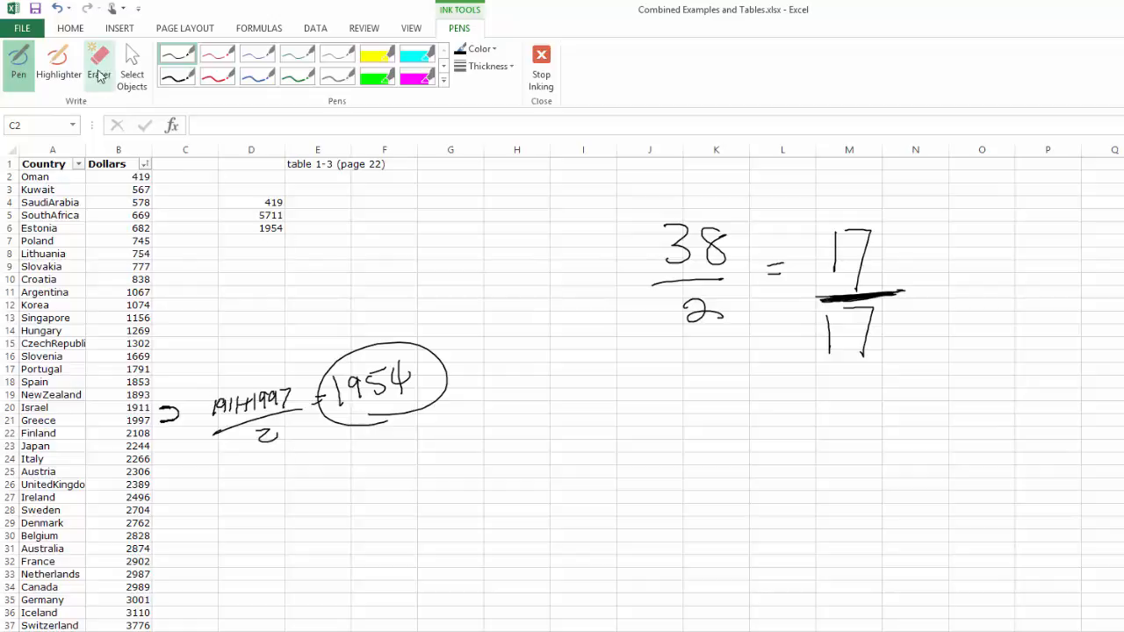
pyautogui.click(77, 31)
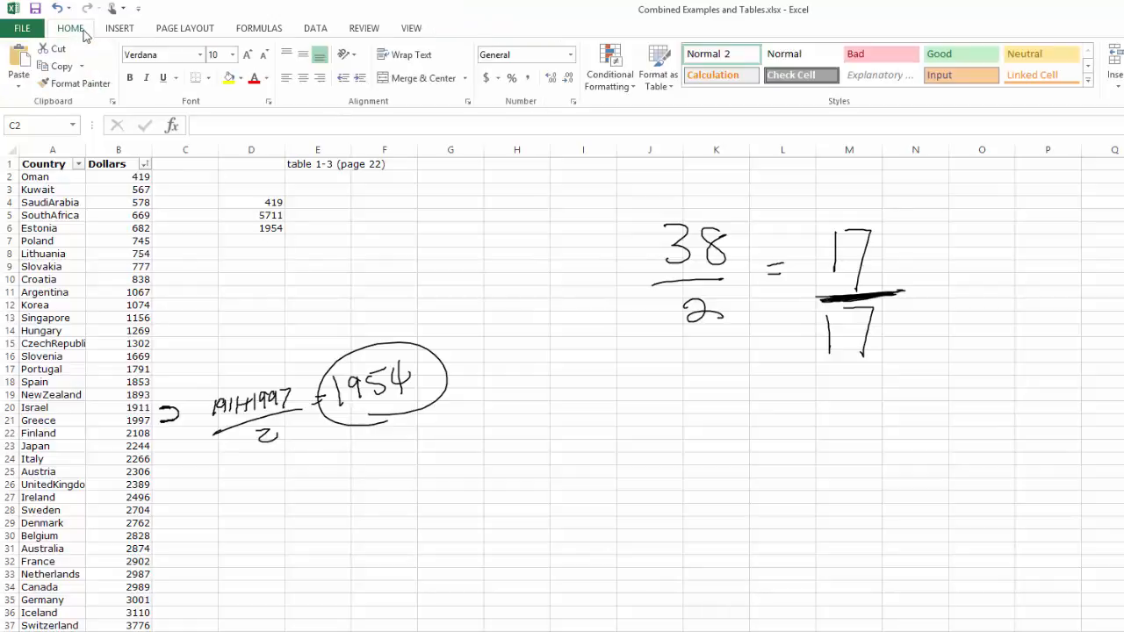
pyautogui.click(37, 27)
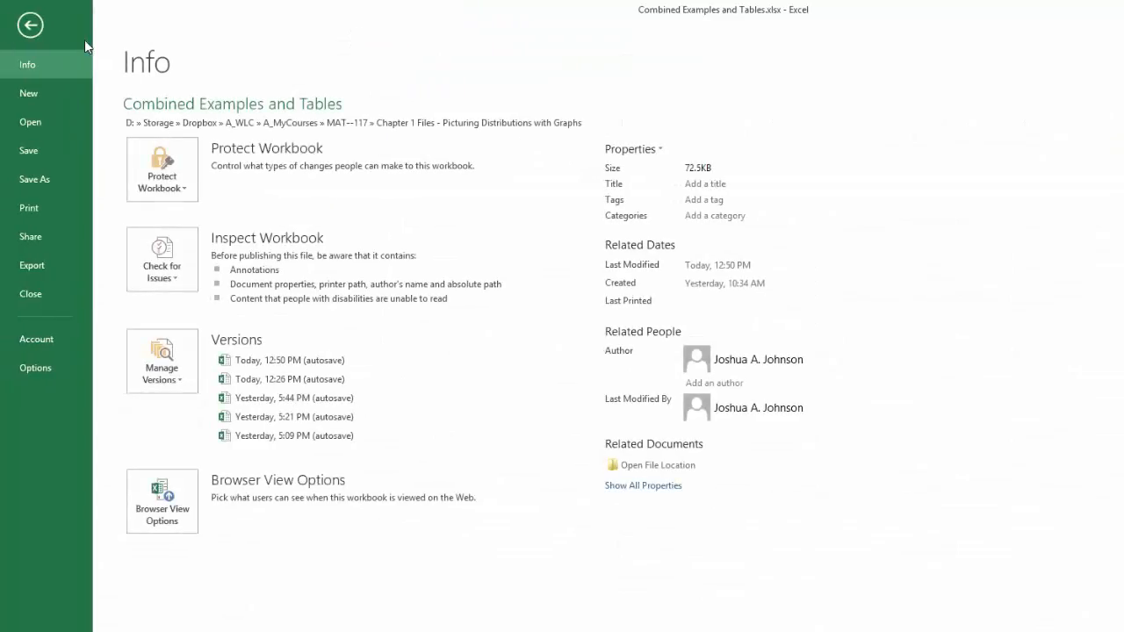
pyautogui.click(26, 25)
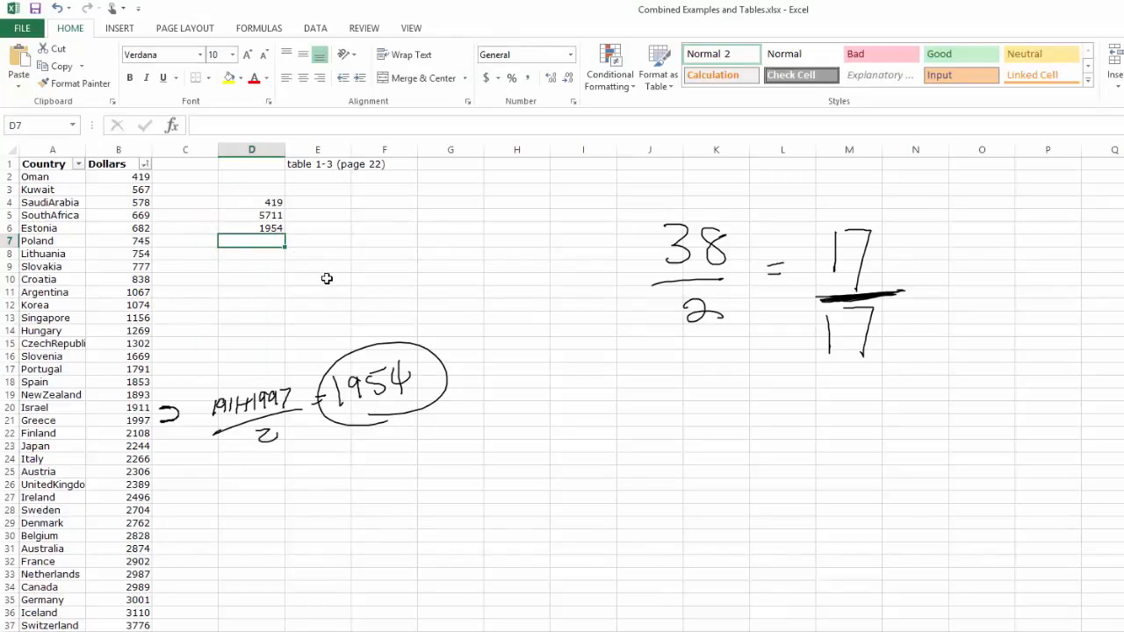
# - Calculate the average of the Dollars values in cell D7 using the AVERAGE function over B2:B39
pyautogui.write('=avg')
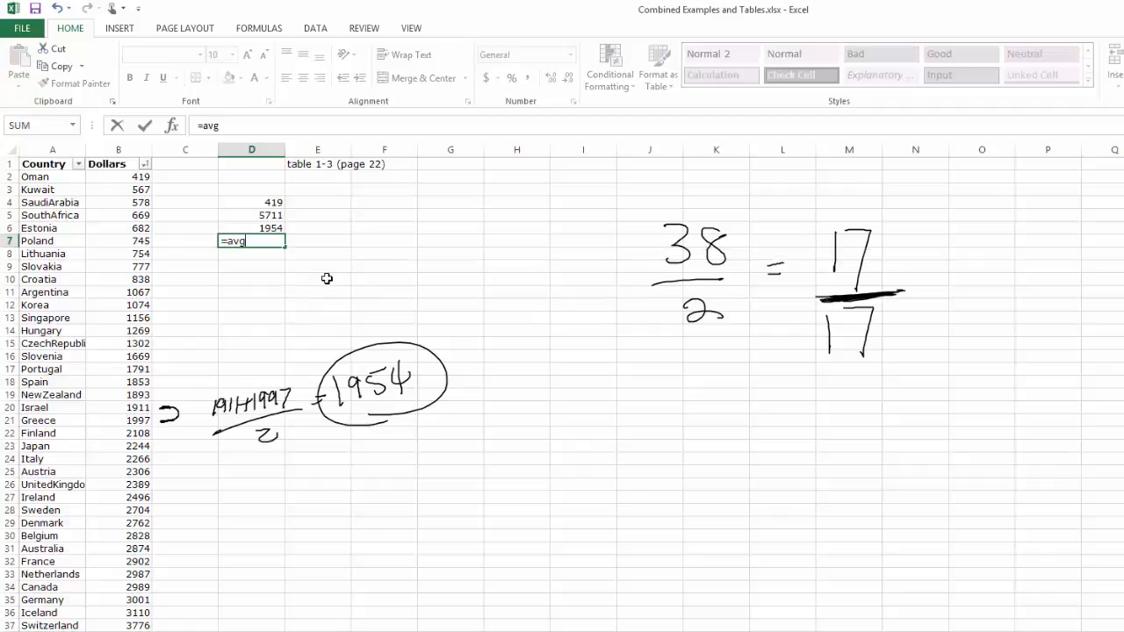
pyautogui.press('BackSpace')
pyautogui.write('erage(')
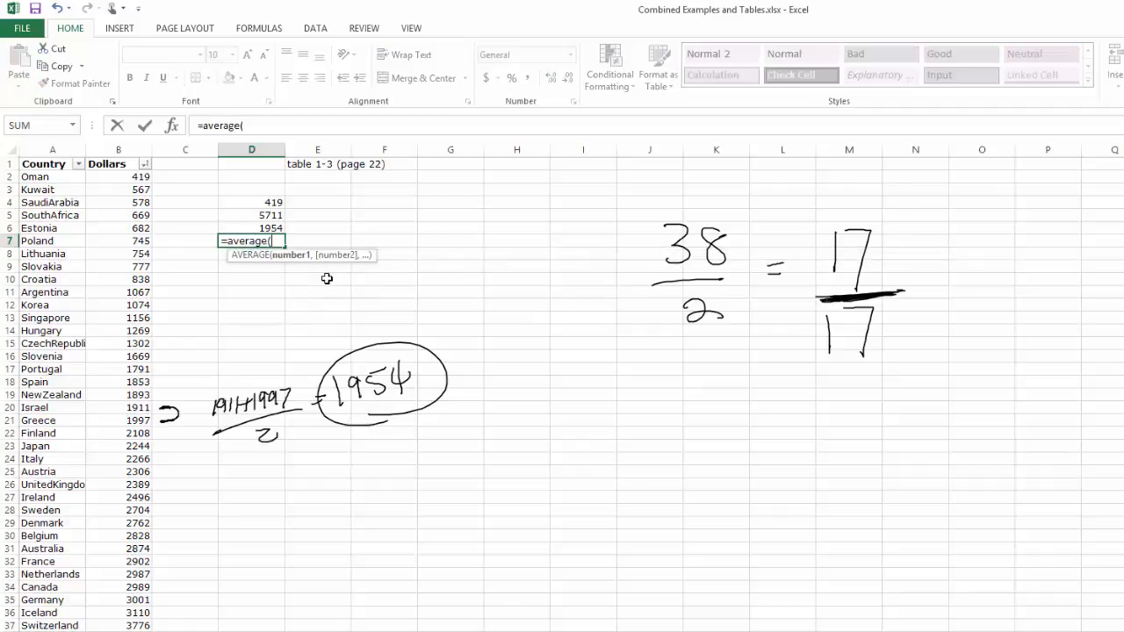
pyautogui.write('B')
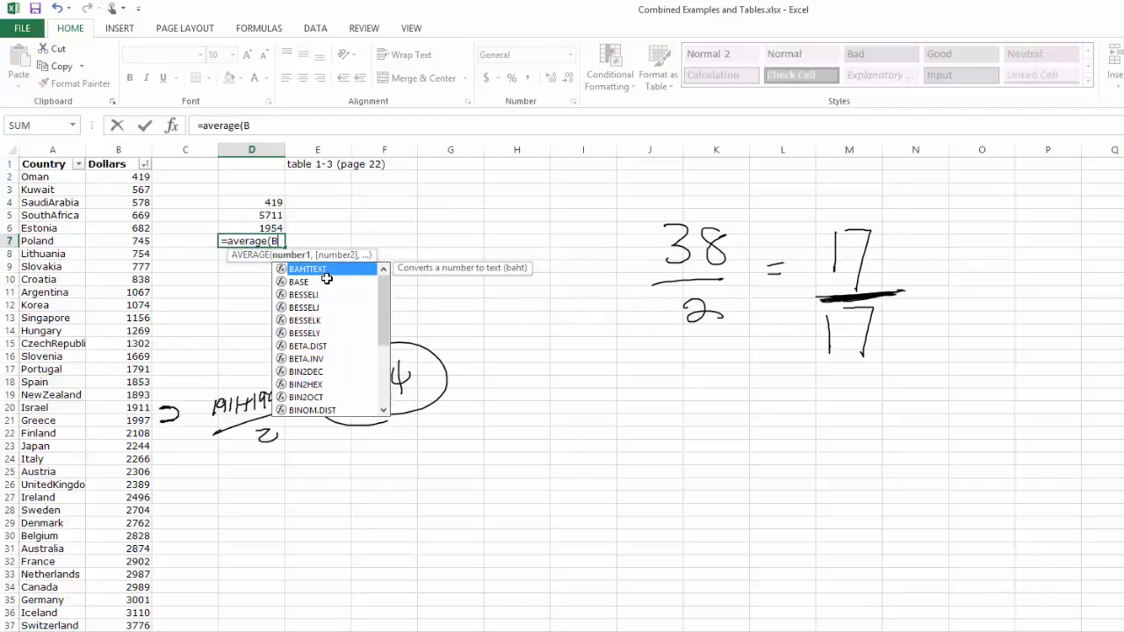
pyautogui.write('2:b32')
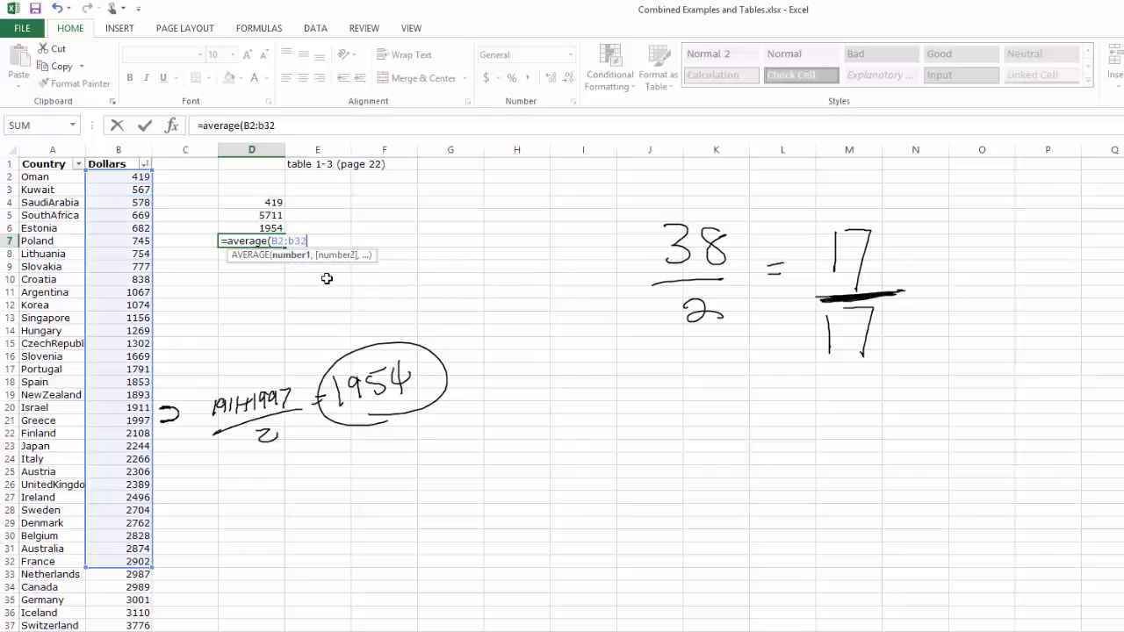
pyautogui.press('BackSpace')
pyautogui.write('0')
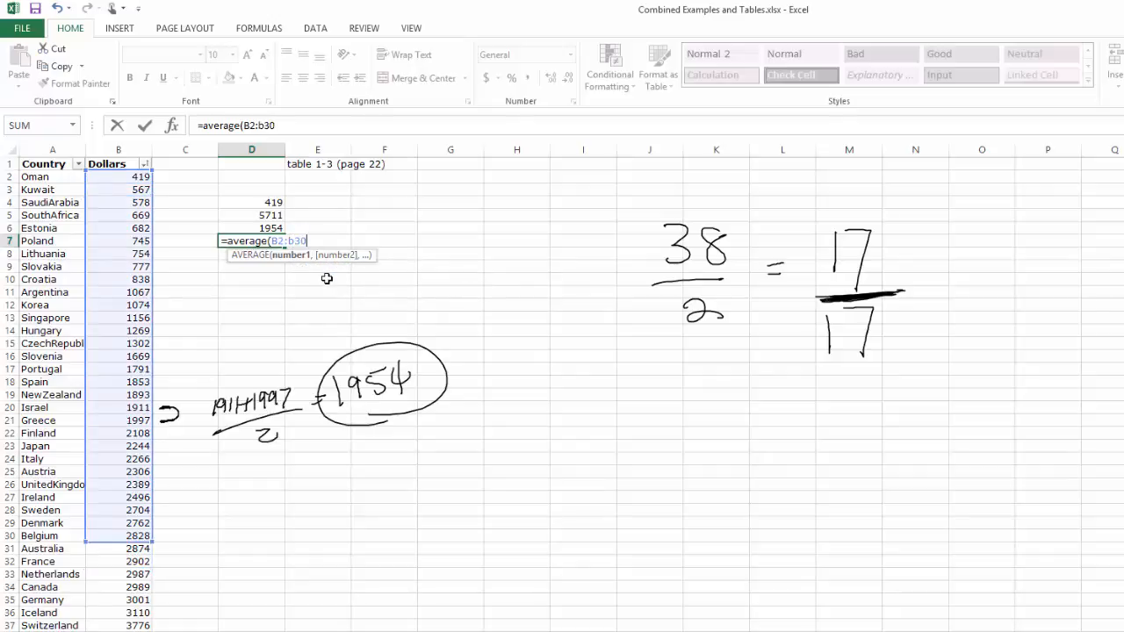
pyautogui.press('BackSpace')
pyautogui.write('9)')
pyautogui.press('Return')
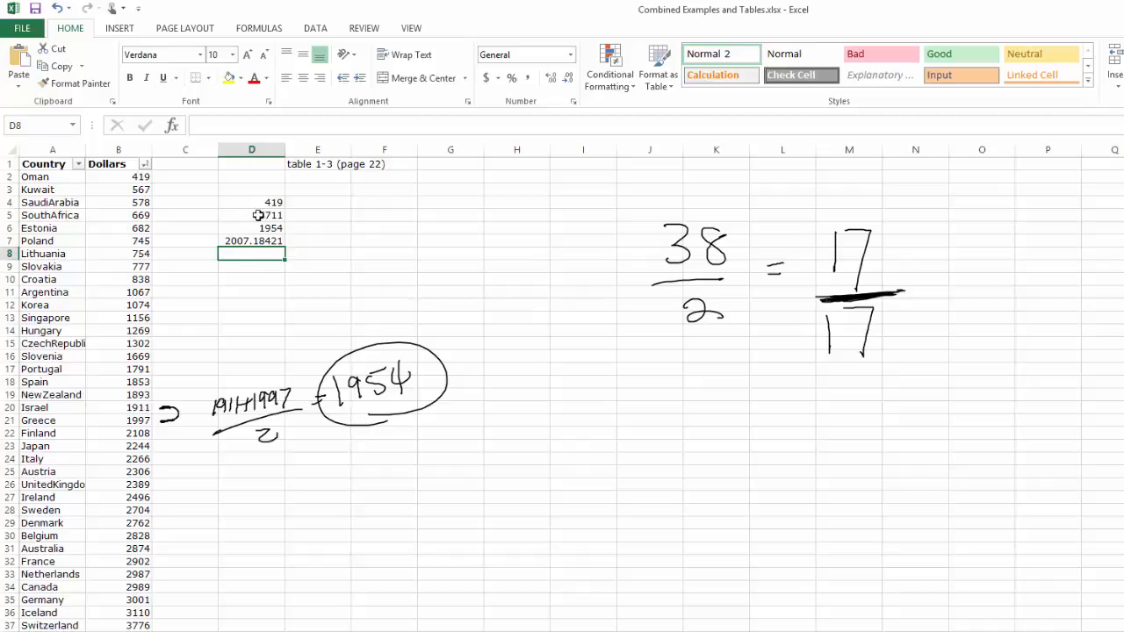
# - Calculate the total of the Dollars values in cell D8 with an AutoSum over B2:B39
pyautogui.click(275, 31)
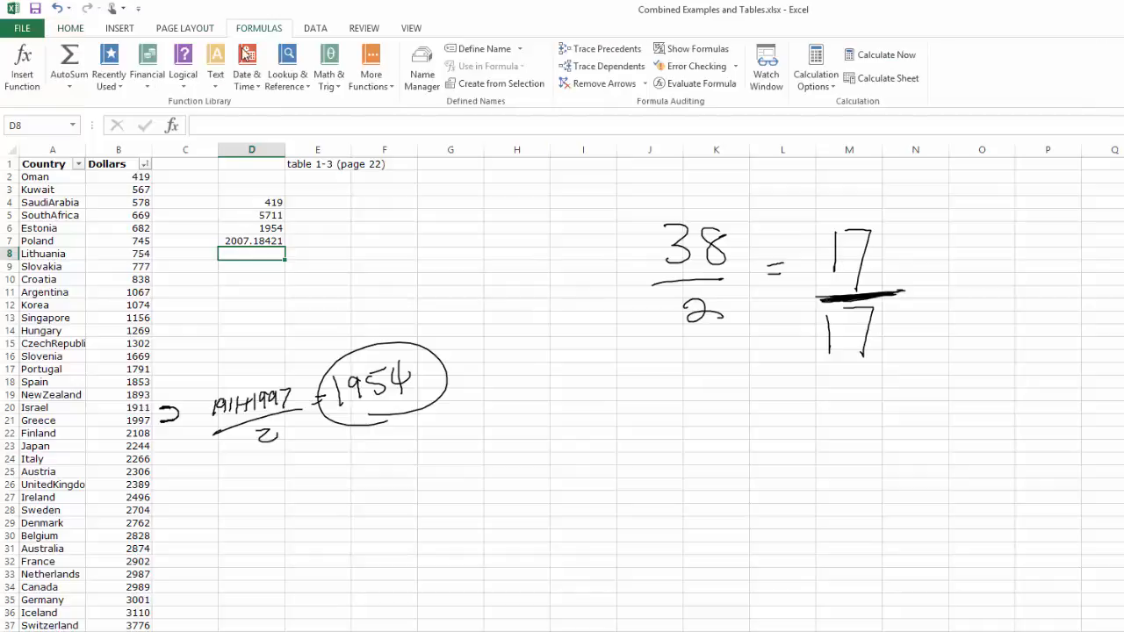
pyautogui.click(70, 86)
pyautogui.click(77, 105)
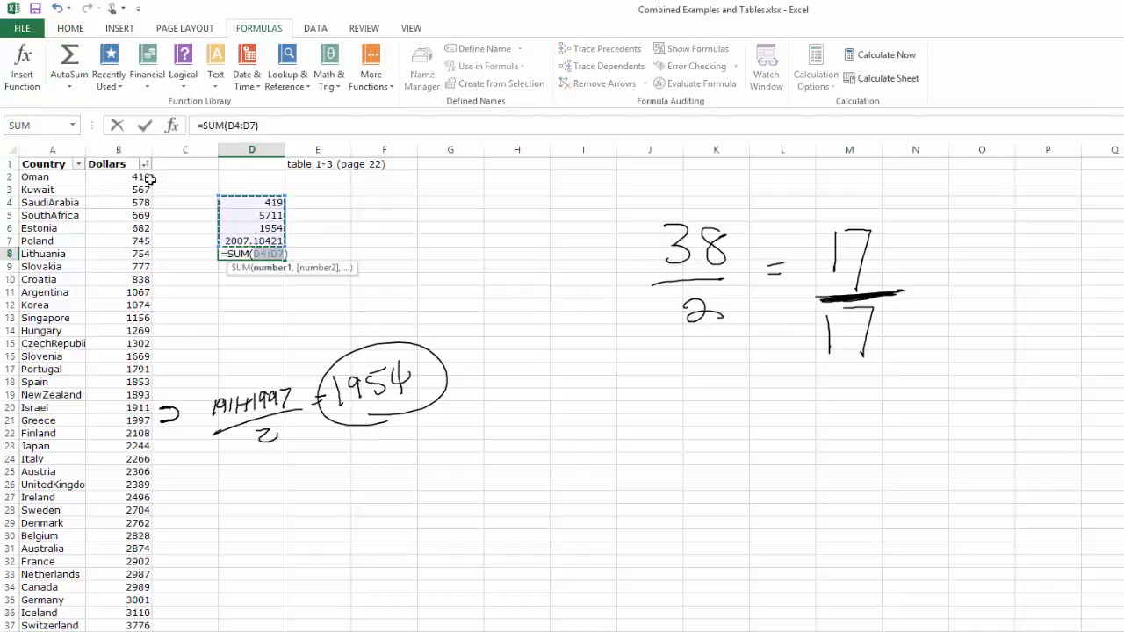
pyautogui.moveTo(148, 177); pyautogui.dragTo(132, 631)
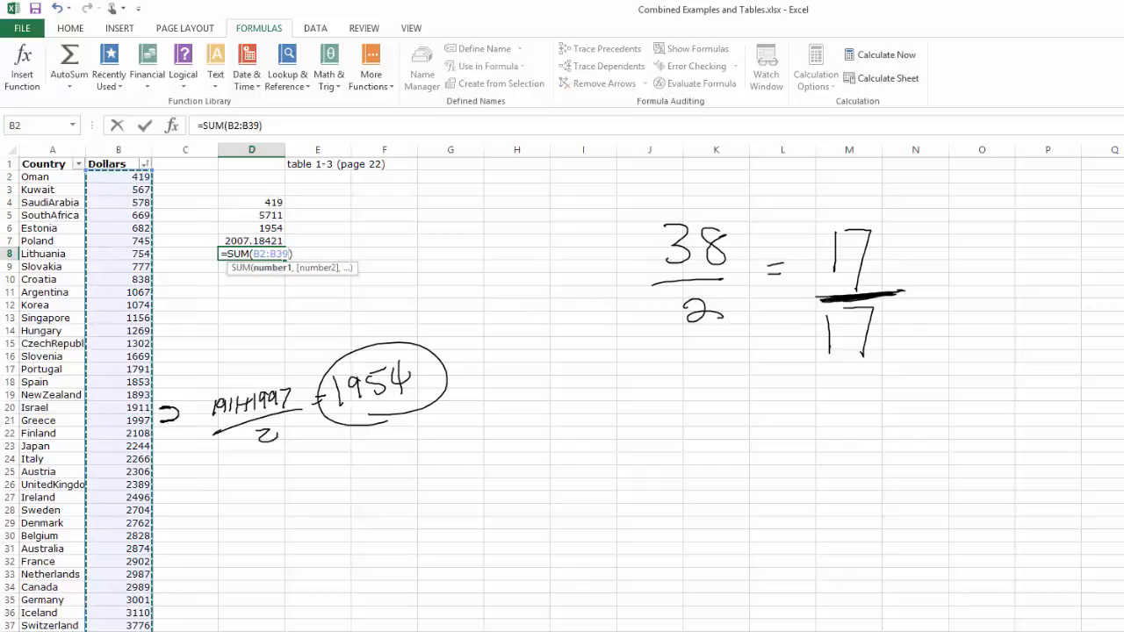
pyautogui.press('Return')
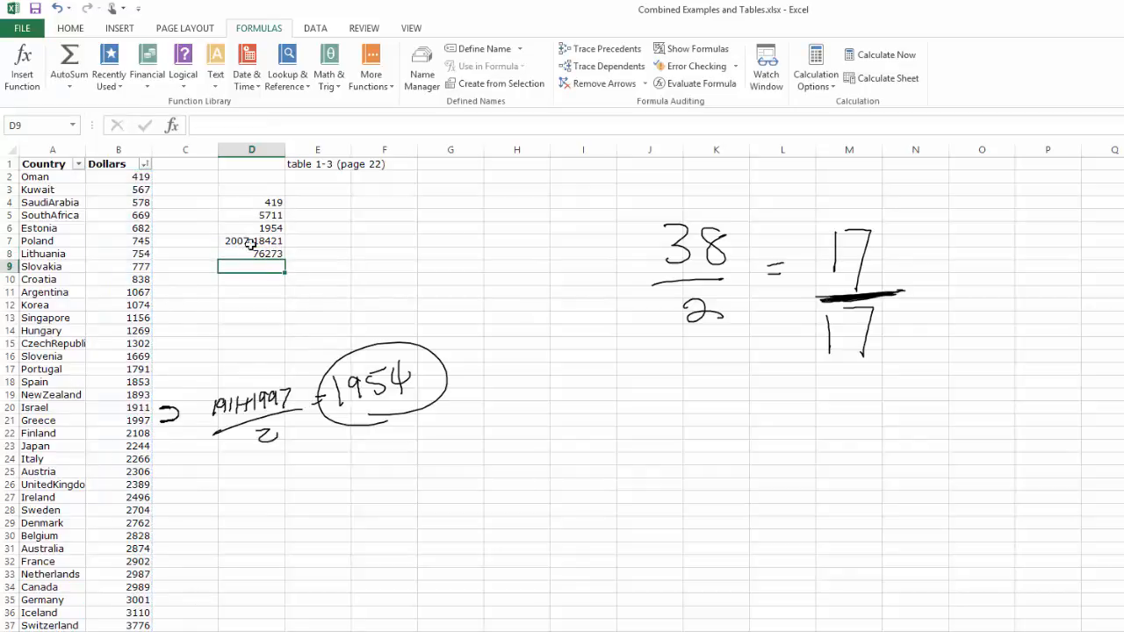
# - Label the results in cells C4 to C8 as min, max, median, avg and sum
pyautogui.click(212, 205)
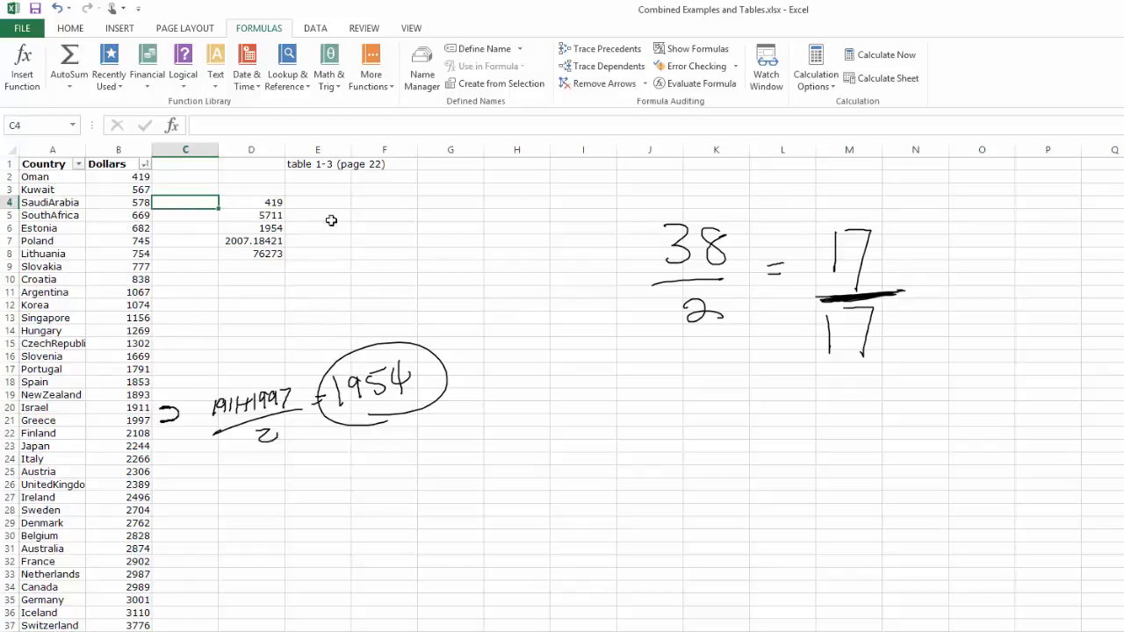
pyautogui.write('min')
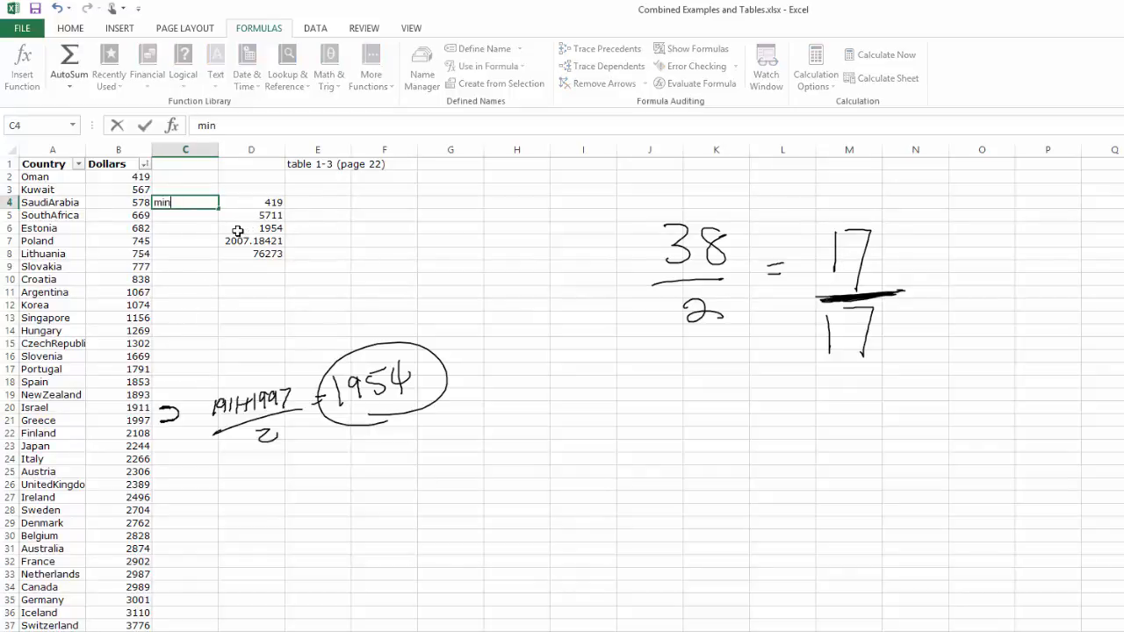
pyautogui.press('Return')
pyautogui.write('max')
pyautogui.press('Return')
pyautogui.write('median')
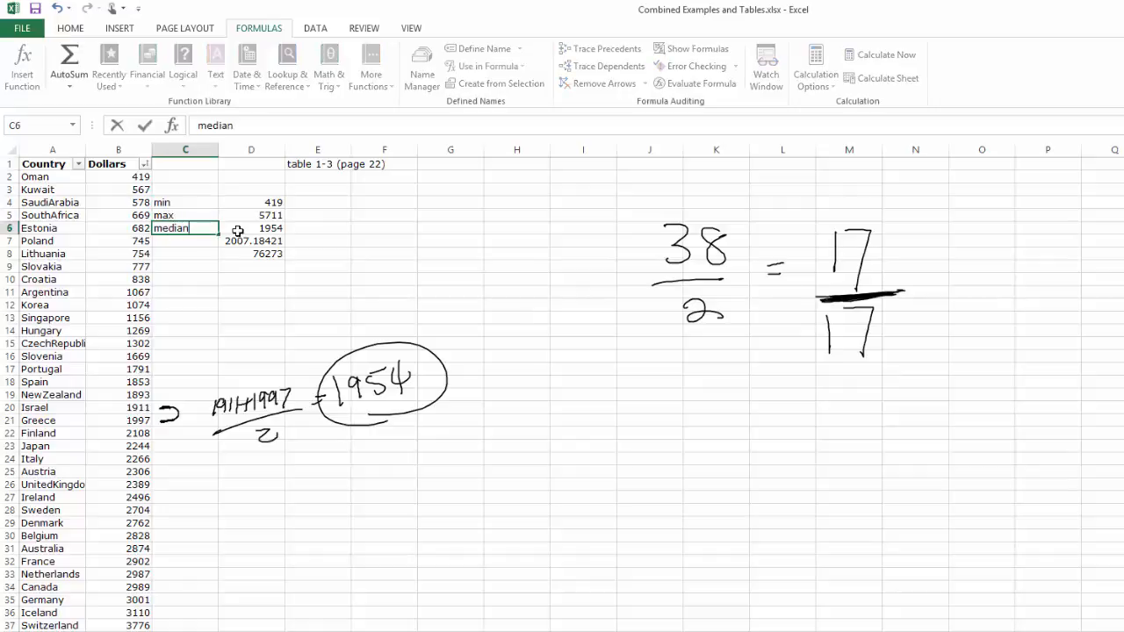
pyautogui.press('Return')
pyautogui.write('avg')
pyautogui.press('Return')
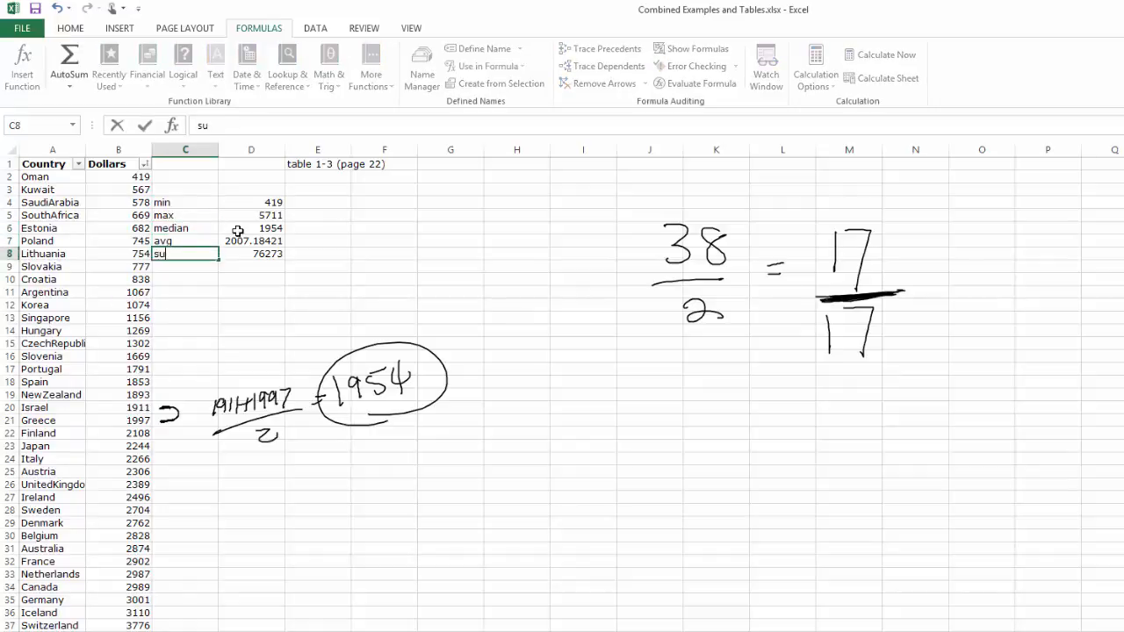
pyautogui.write('sum')
pyautogui.press('Return')
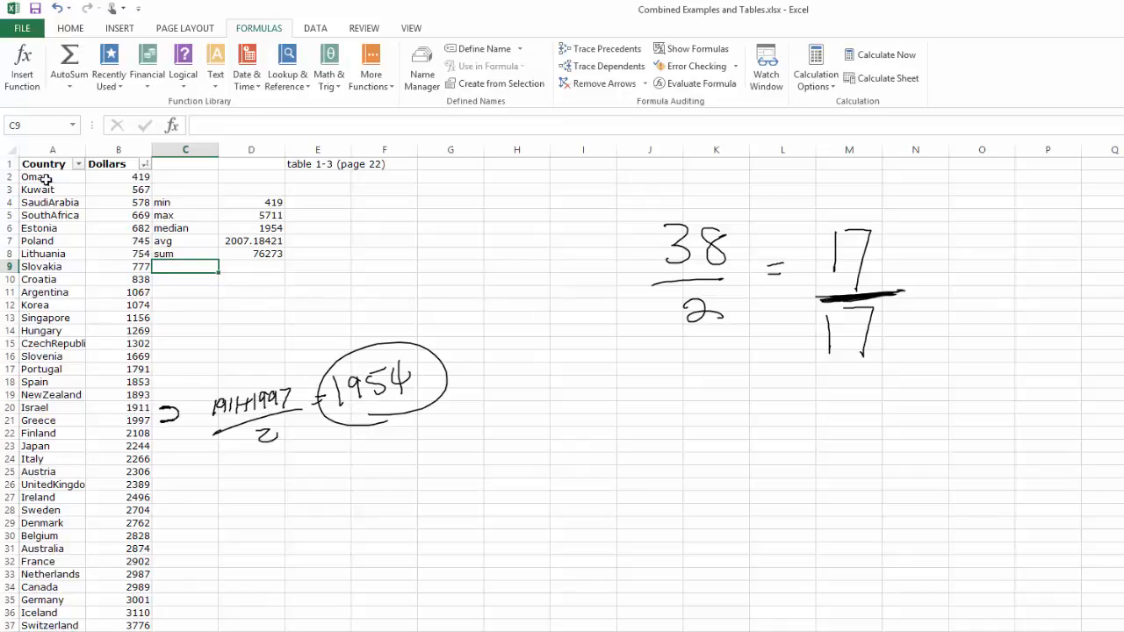
# - Insert the recommended clustered column chart of the Country and Dollars columns
pyautogui.moveTo(44, 161); pyautogui.dragTo(98, 156)
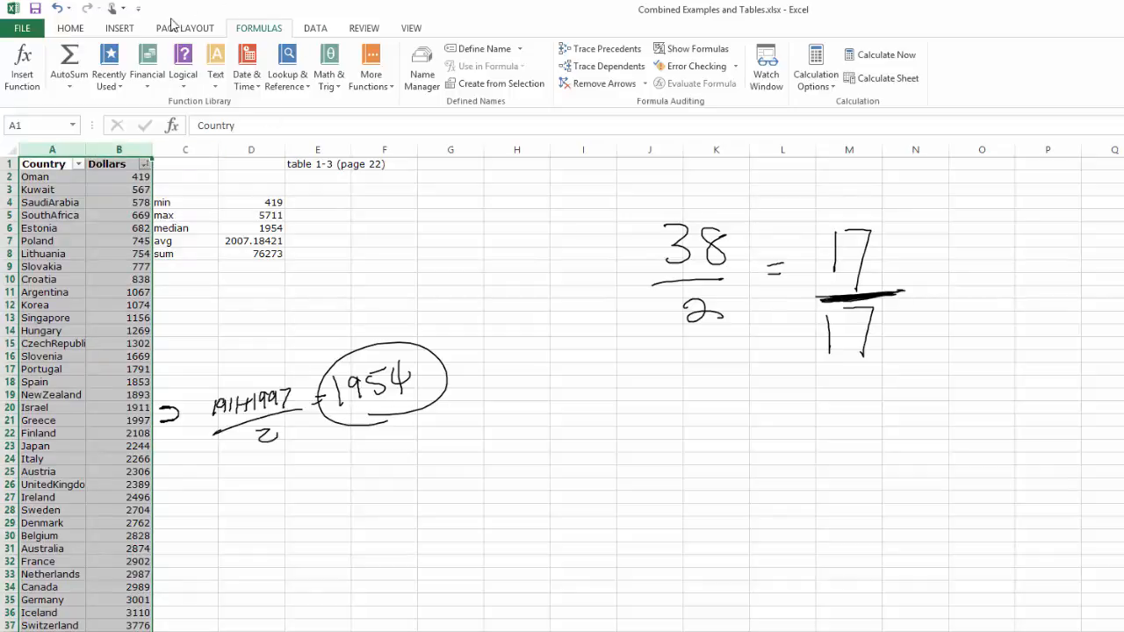
pyautogui.click(120, 28)
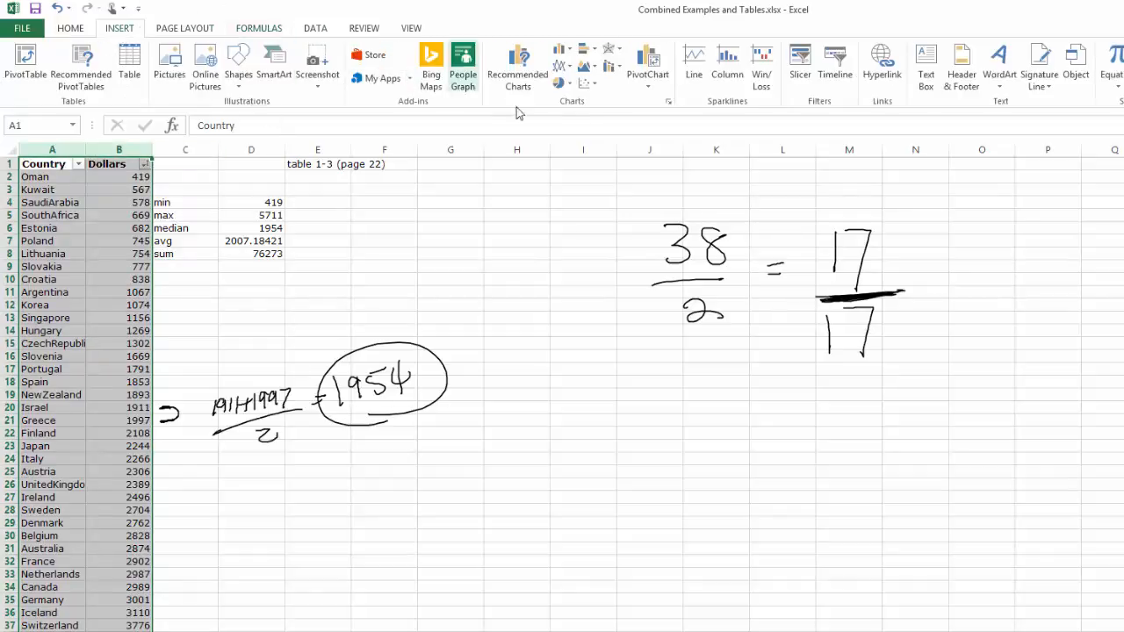
pyautogui.click(523, 77)
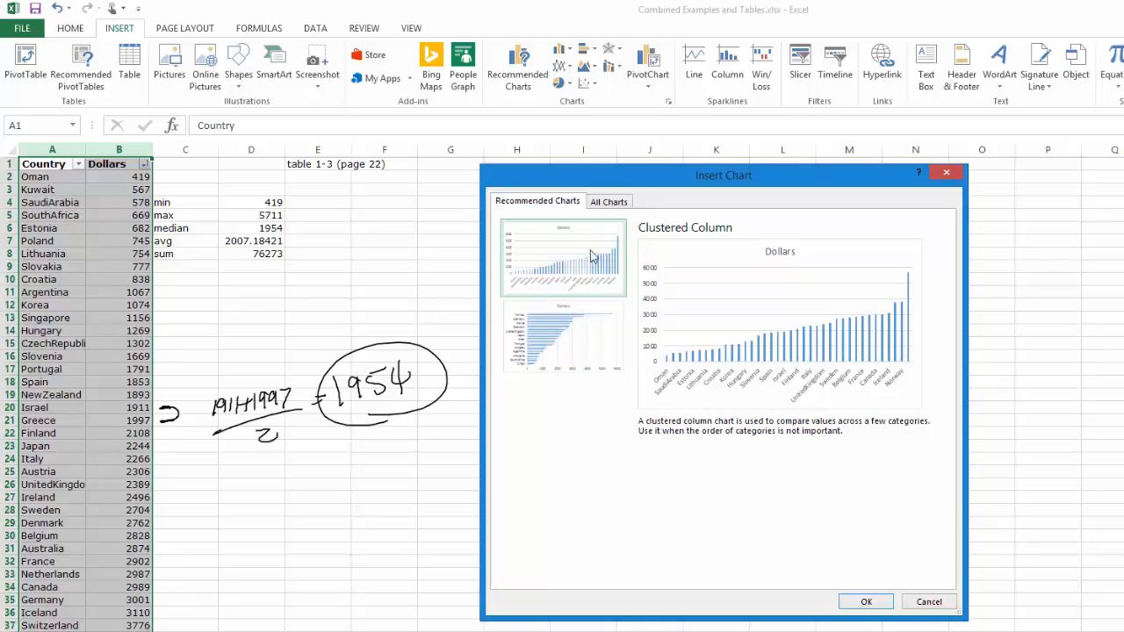
pyautogui.click(866, 603)
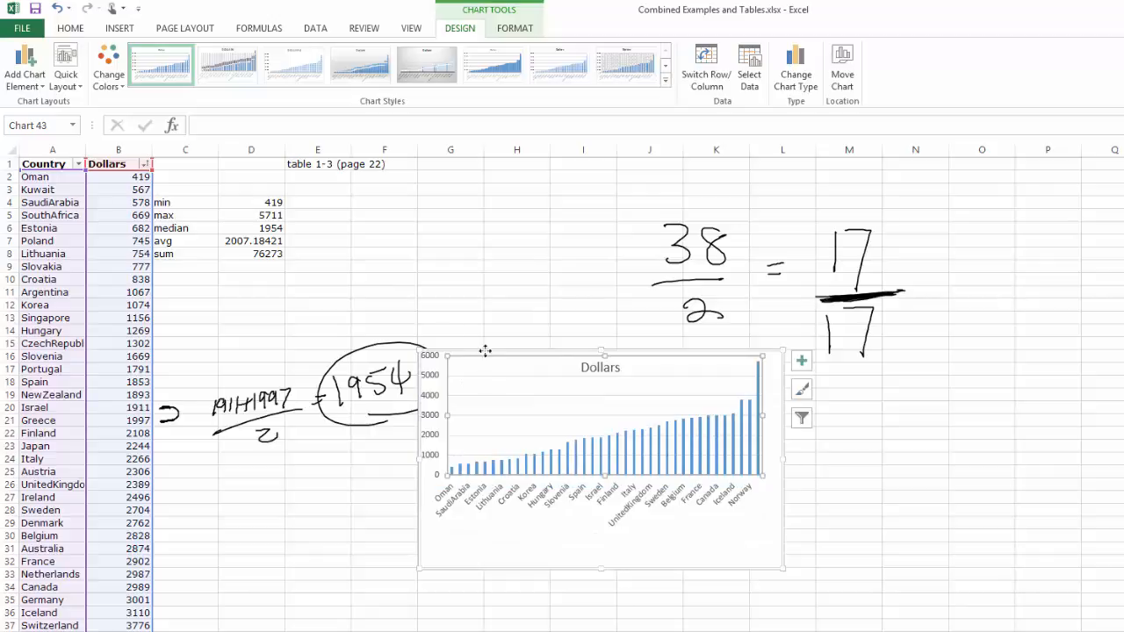
# - Enlarge the Dollars chart to span about columns C to M and rows 2 to 36, and delete it after viewing
pyautogui.moveTo(512, 571); pyautogui.dragTo(401, 396)
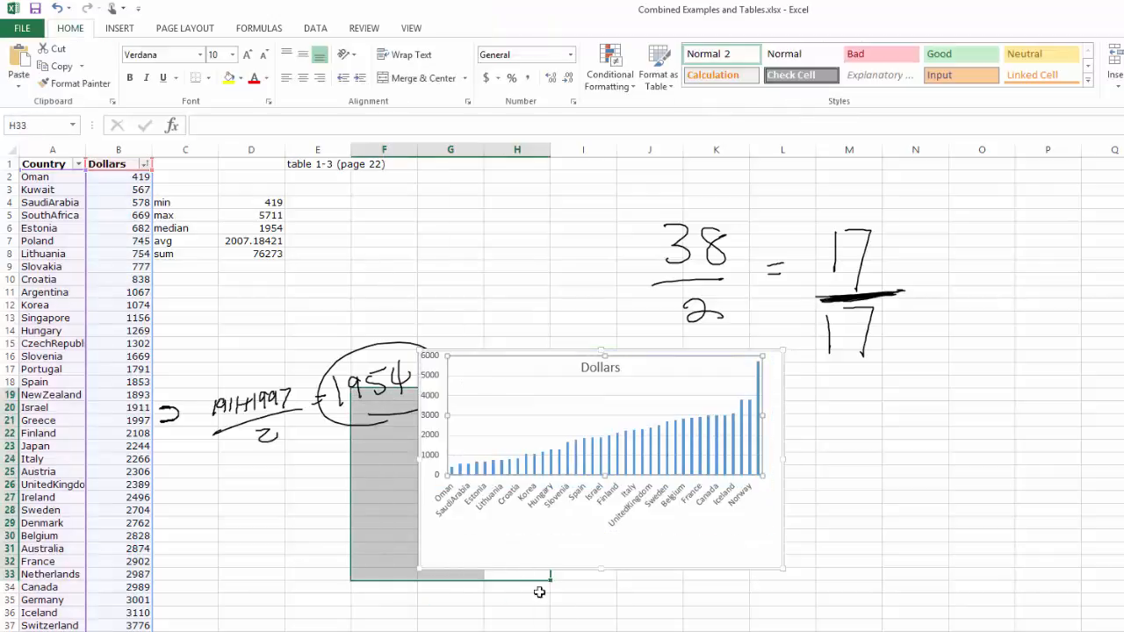
pyautogui.click(586, 557)
pyautogui.moveTo(512, 449); pyautogui.dragTo(286, 269)
pyautogui.moveTo(555, 389); pyautogui.dragTo(883, 617)
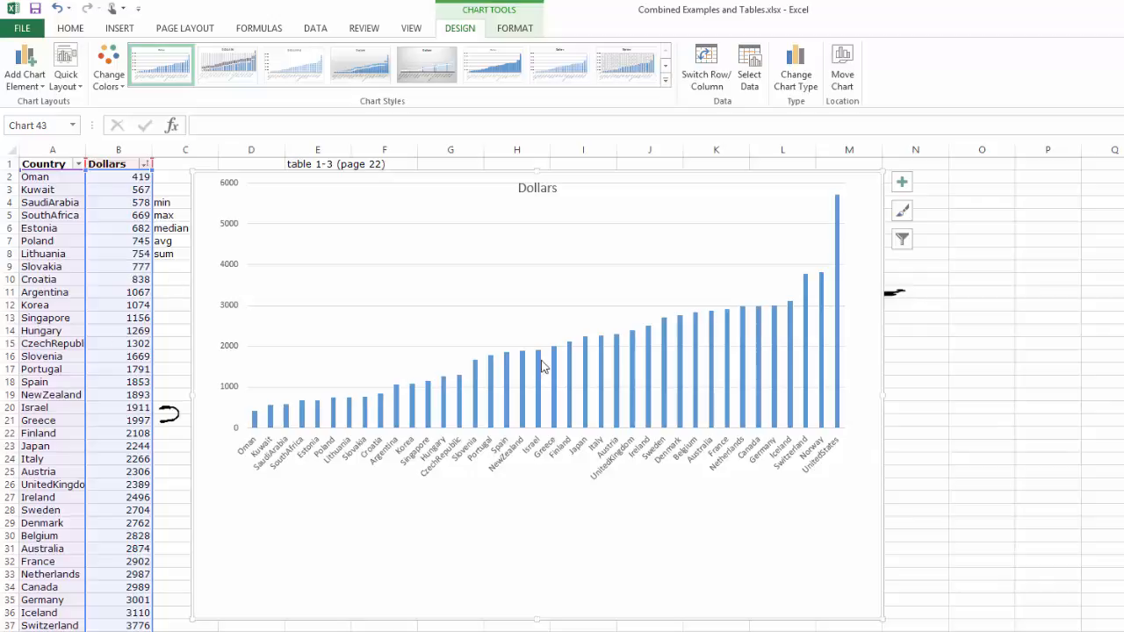
pyautogui.click(537, 331)
pyautogui.press('Delete')
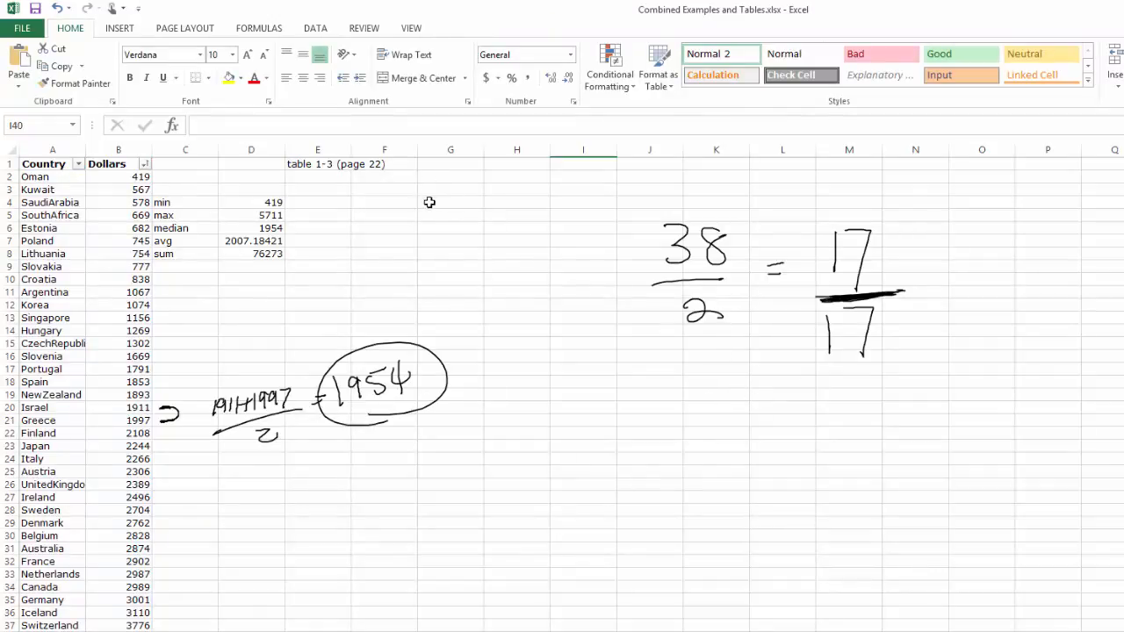
# - Check in the Excel add-ins settings that the Analysis ToolPak is enabled
pyautogui.click(23, 28)
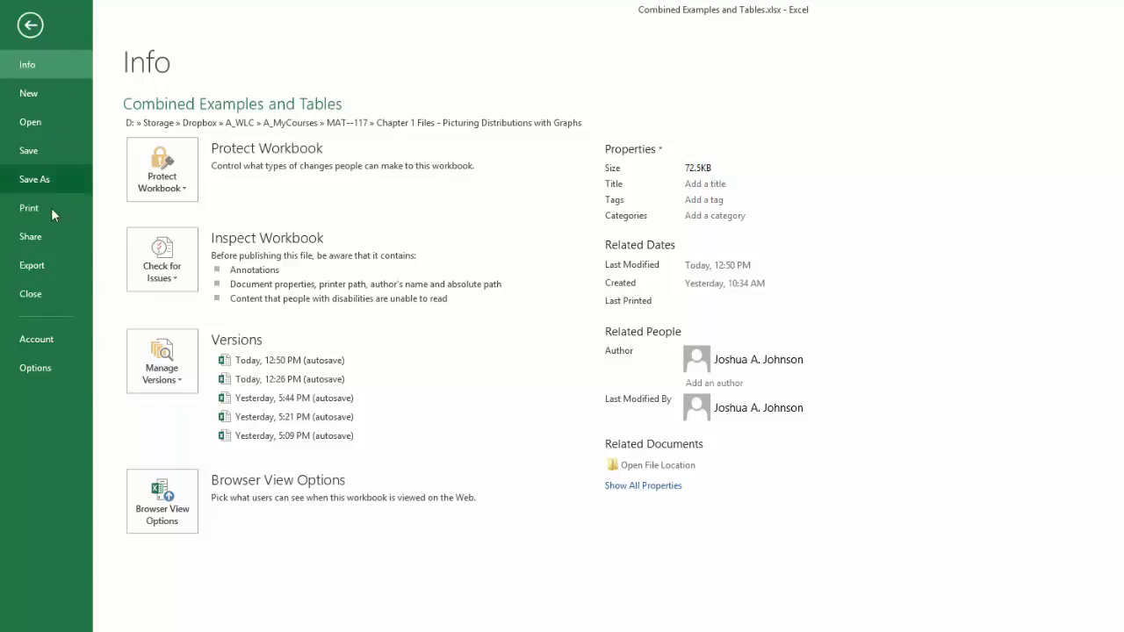
pyautogui.click(36, 368)
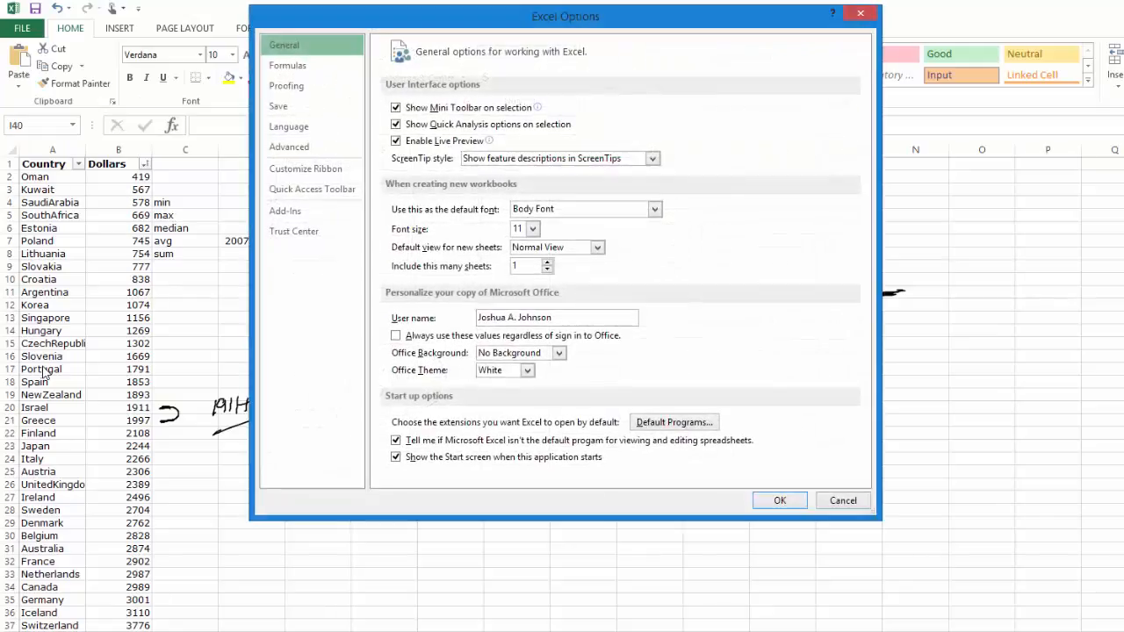
pyautogui.click(303, 214)
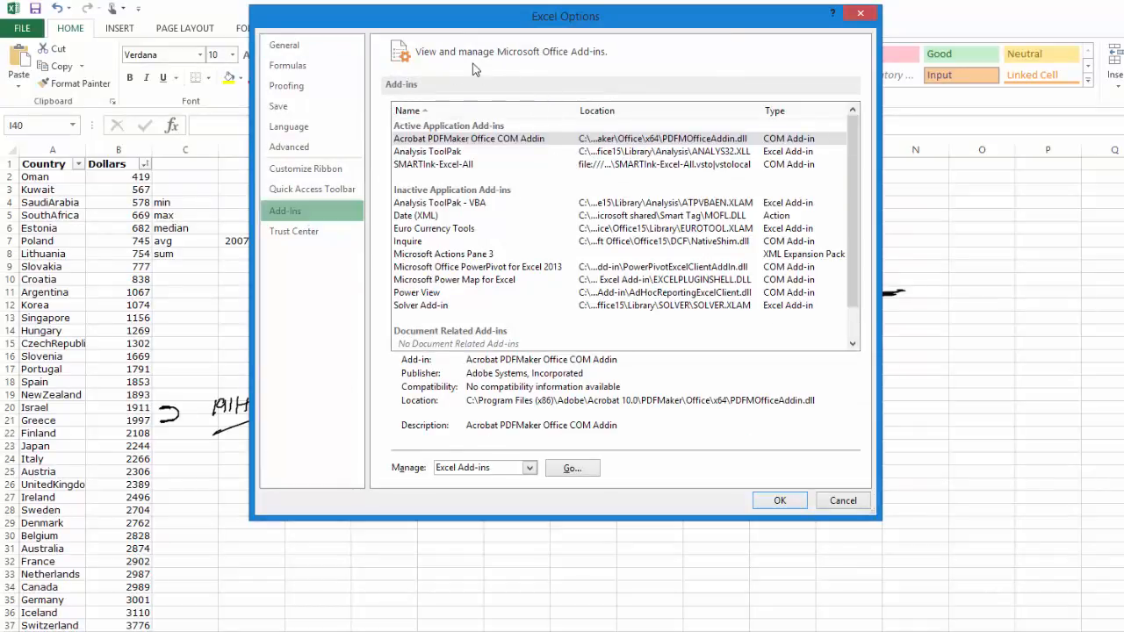
pyautogui.click(439, 153)
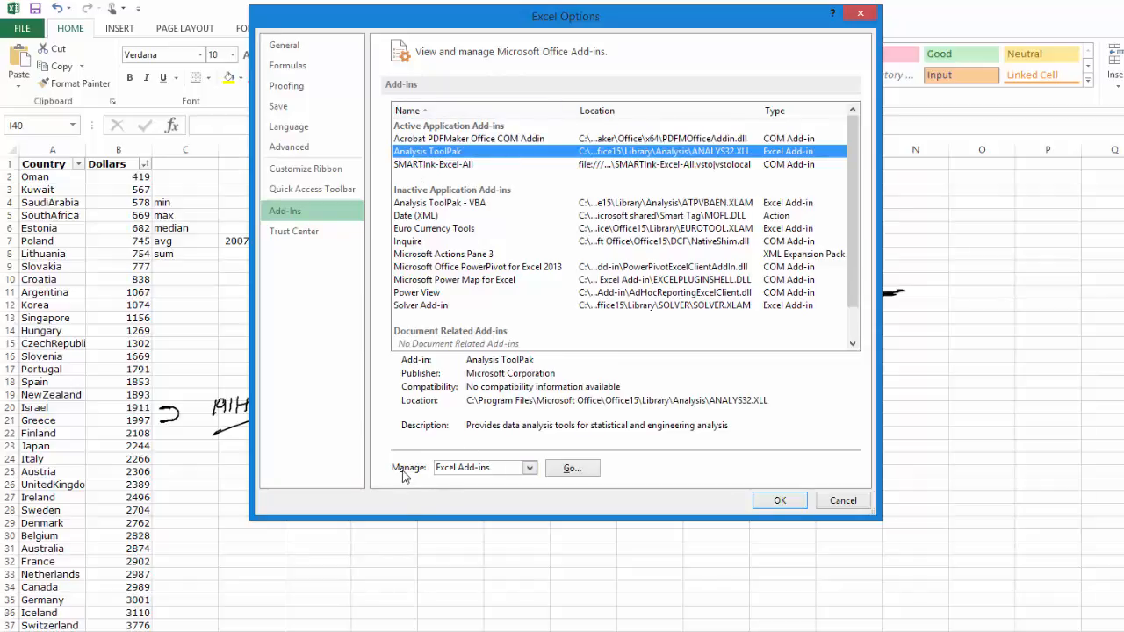
pyautogui.click(584, 471)
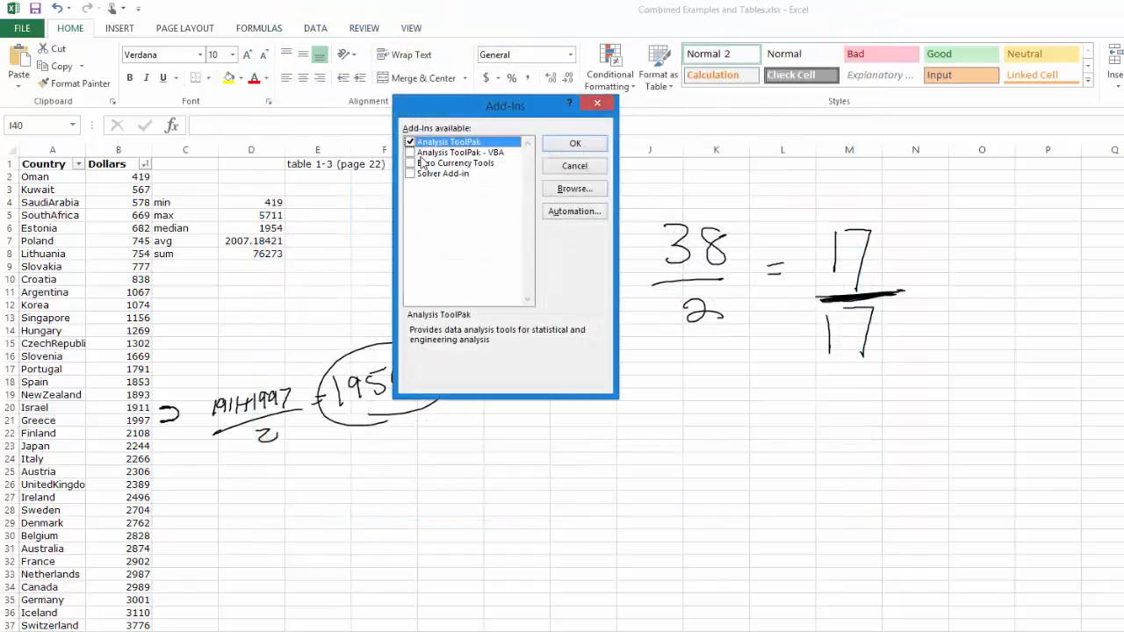
pyautogui.click(575, 144)
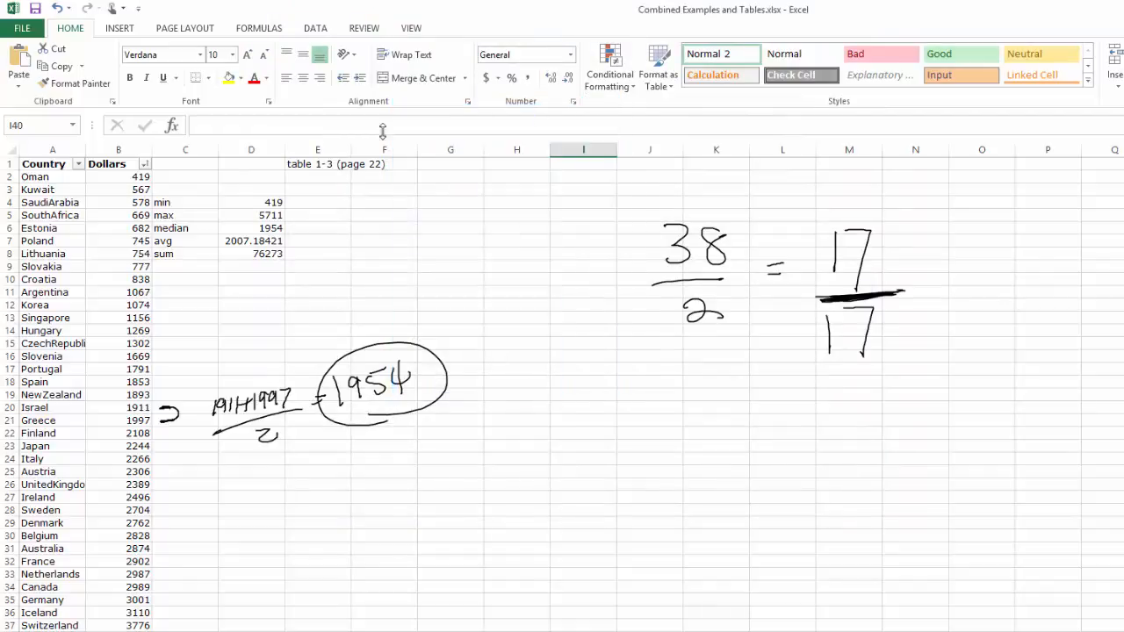
# - Start a Histogram analysis from the Data Analysis tools with input range $B$2:$B$39
pyautogui.click(318, 31)
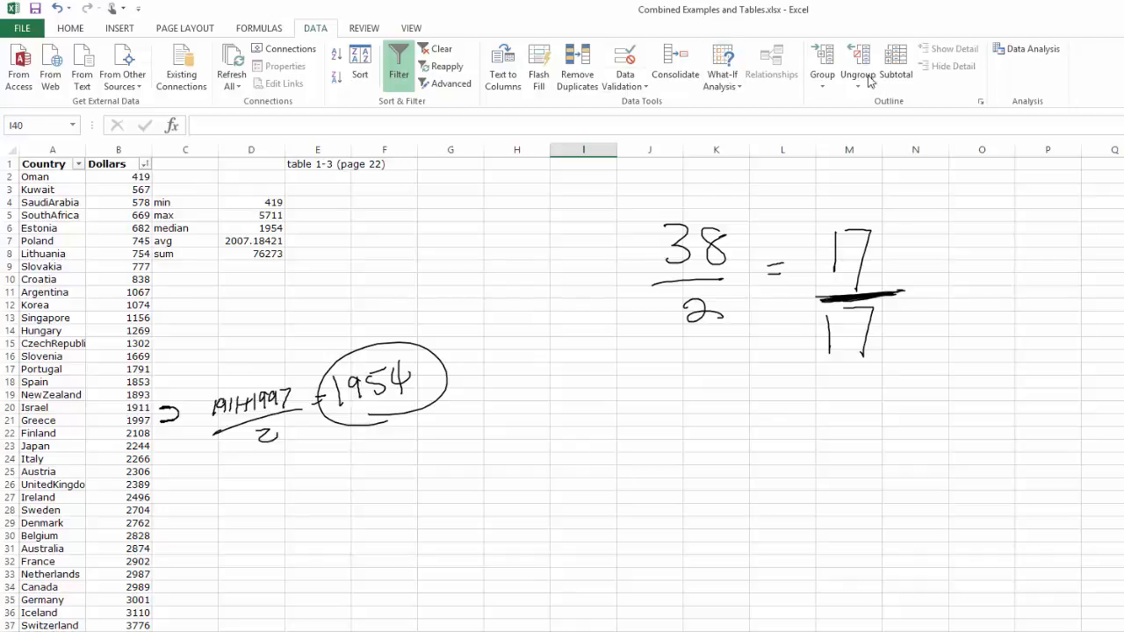
pyautogui.click(1024, 51)
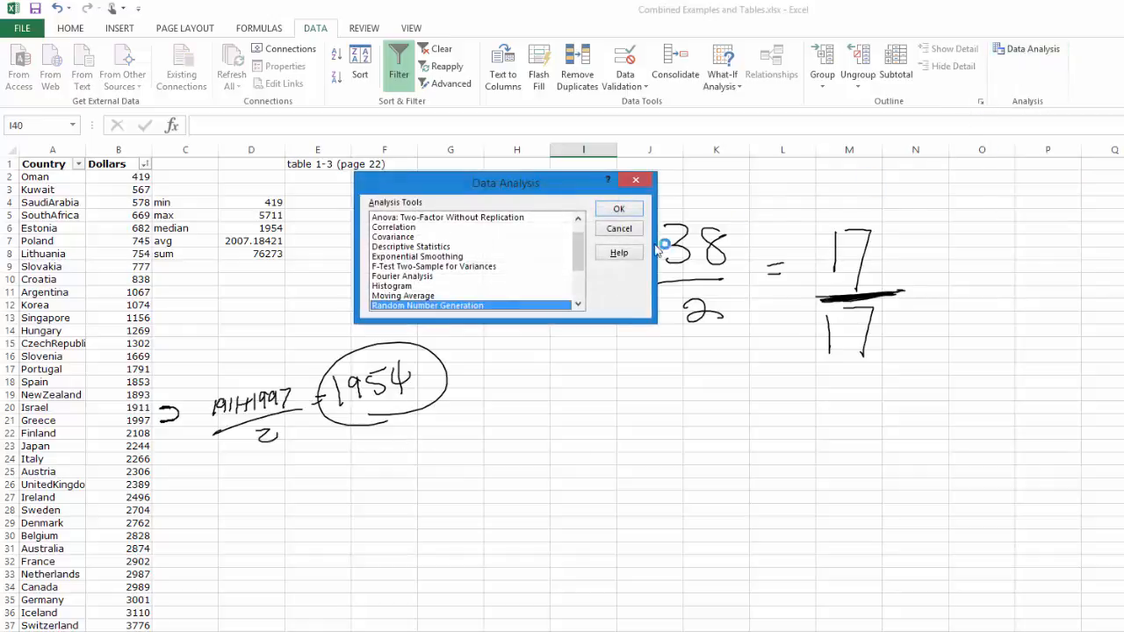
pyautogui.click(402, 287)
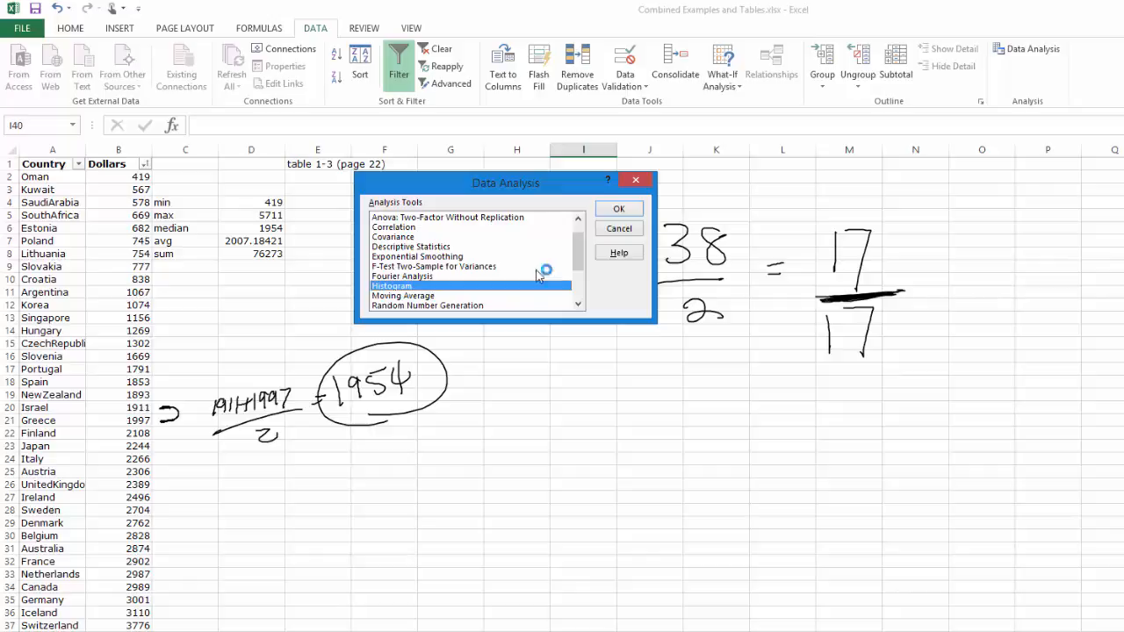
pyautogui.click(629, 211)
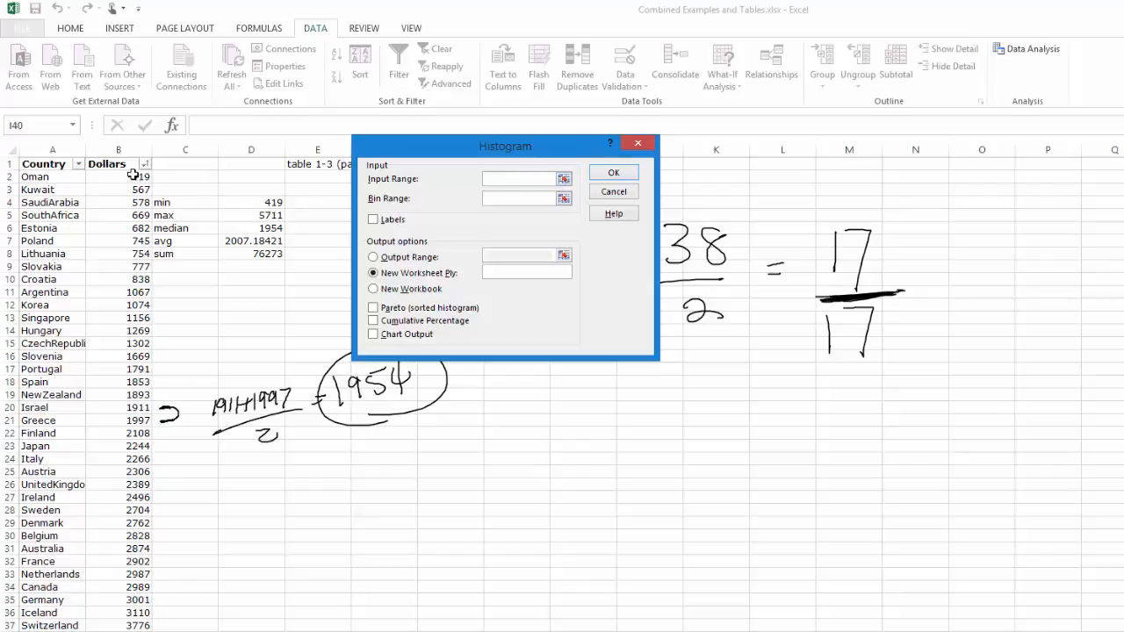
pyautogui.moveTo(133, 175); pyautogui.dragTo(132, 631)
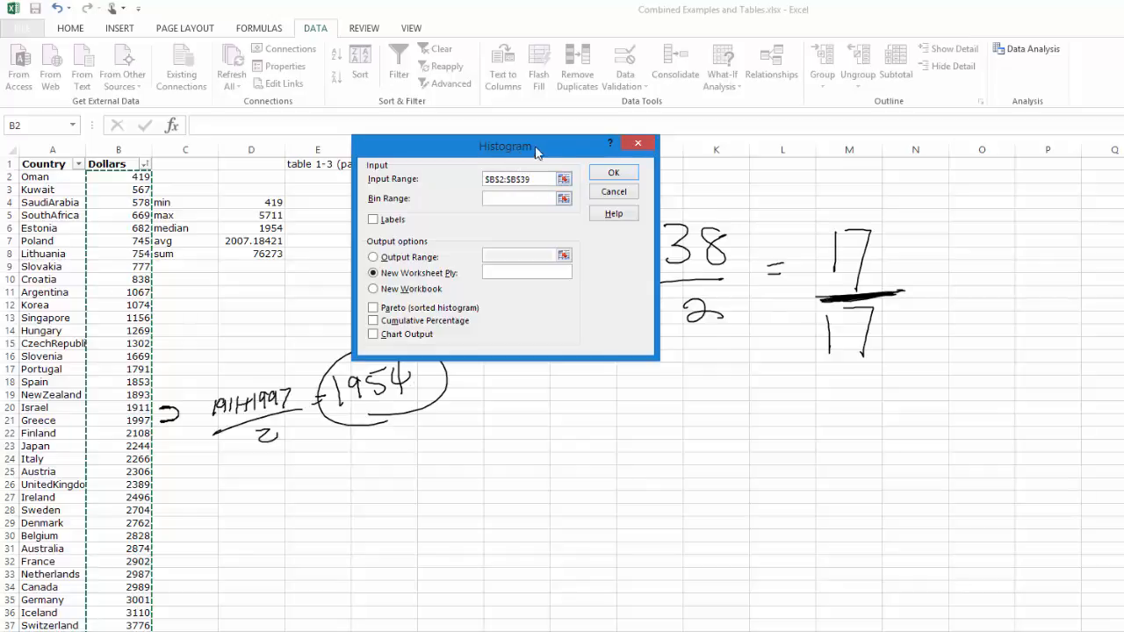
# - Set the histogram's output range to $G$2, enable chart output and generate it
pyautogui.moveTo(536, 153); pyautogui.dragTo(824, 179)
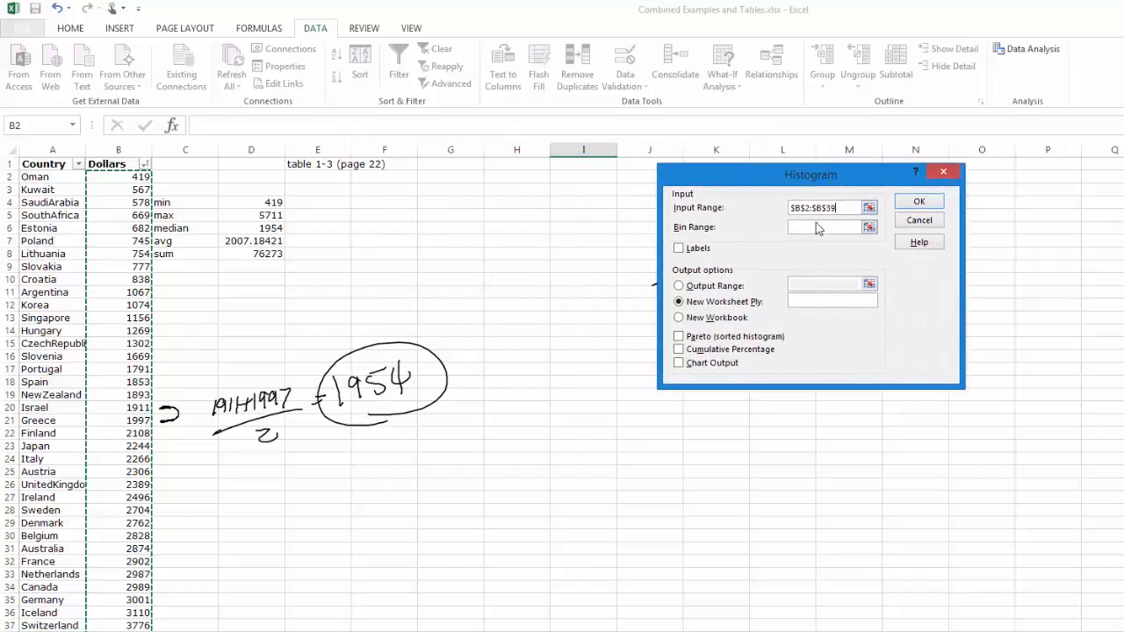
pyautogui.click(679, 286)
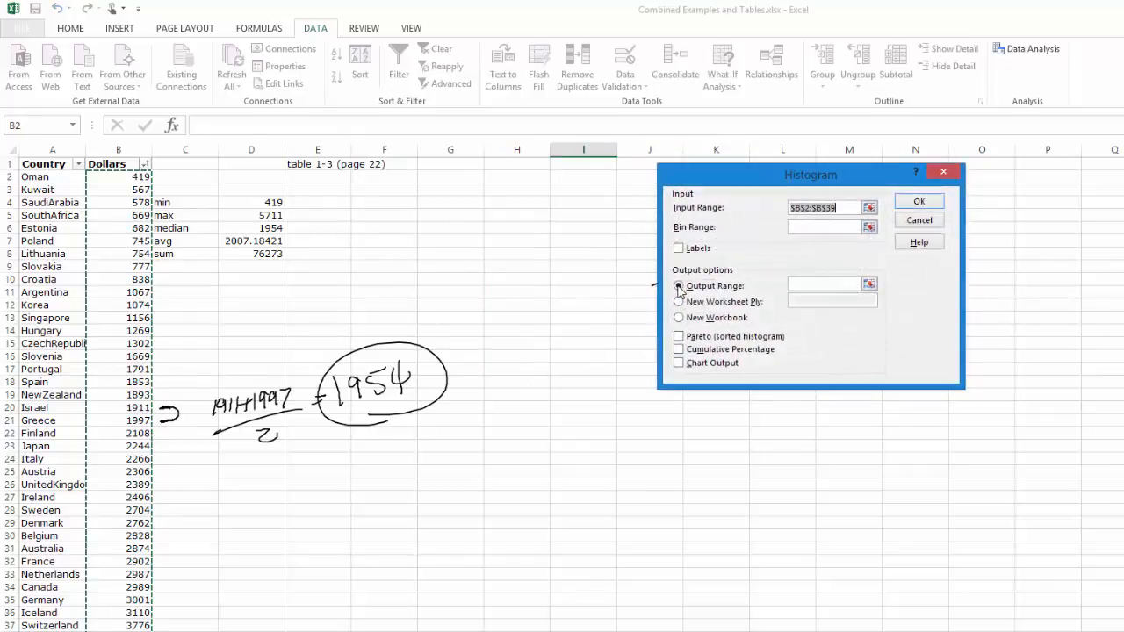
pyautogui.click(450, 165)
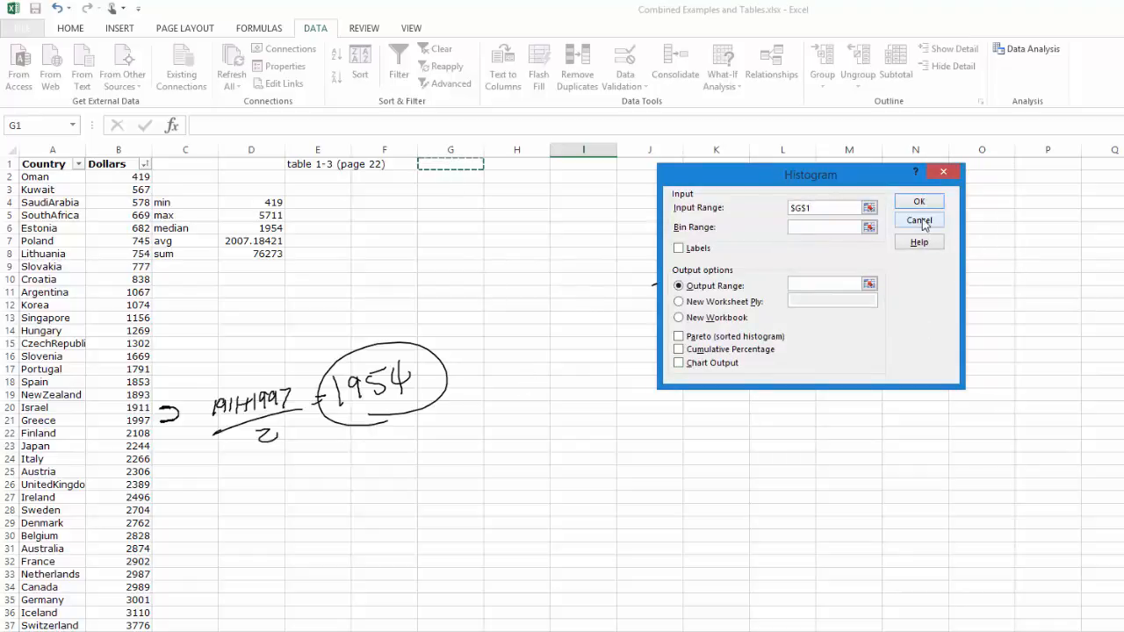
pyautogui.hotkey('ctrl', 'z')
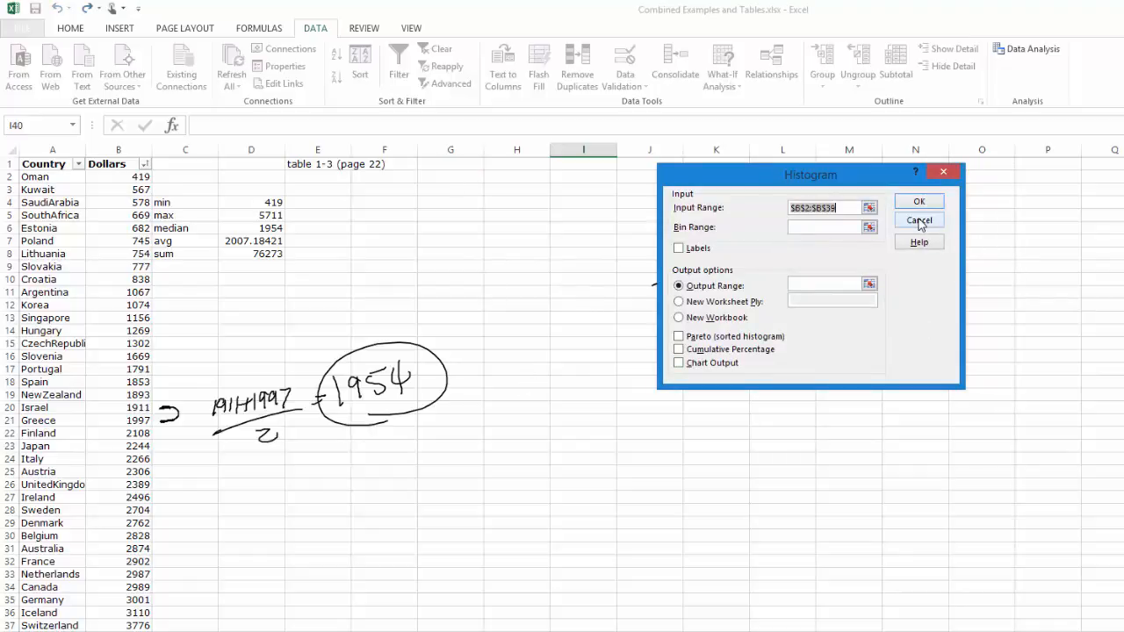
pyautogui.click(822, 283)
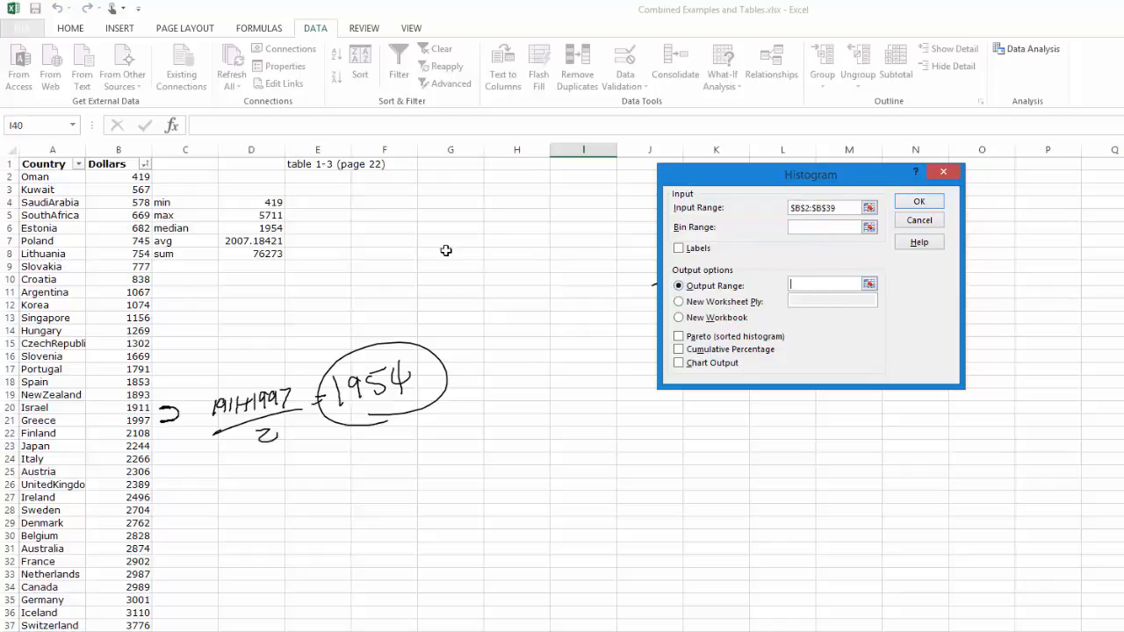
pyautogui.click(450, 177)
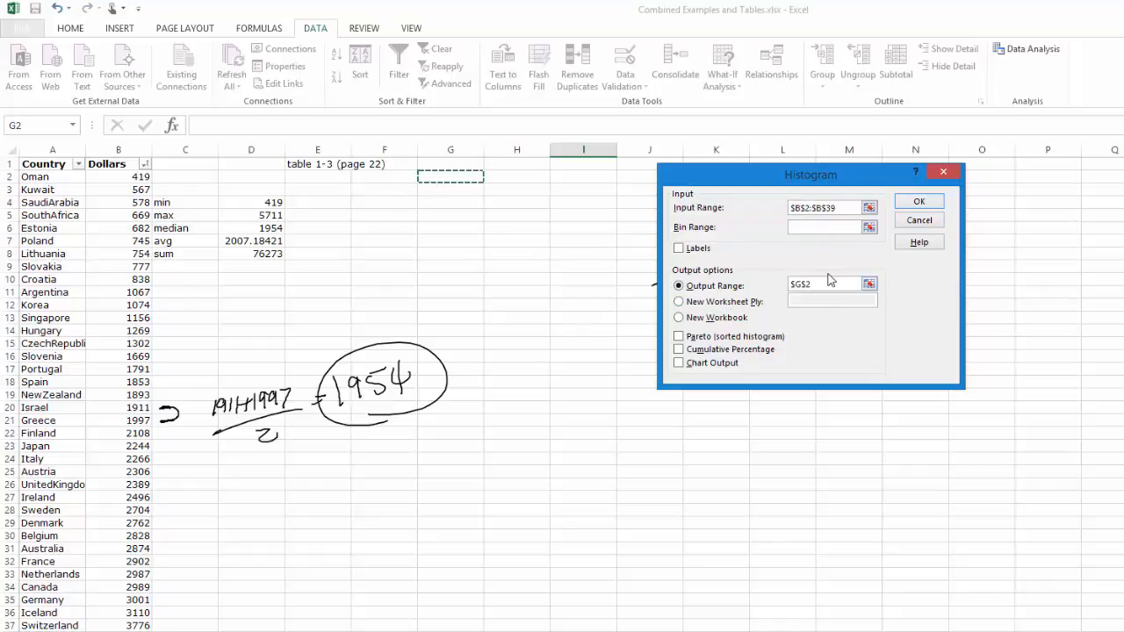
pyautogui.click(694, 363)
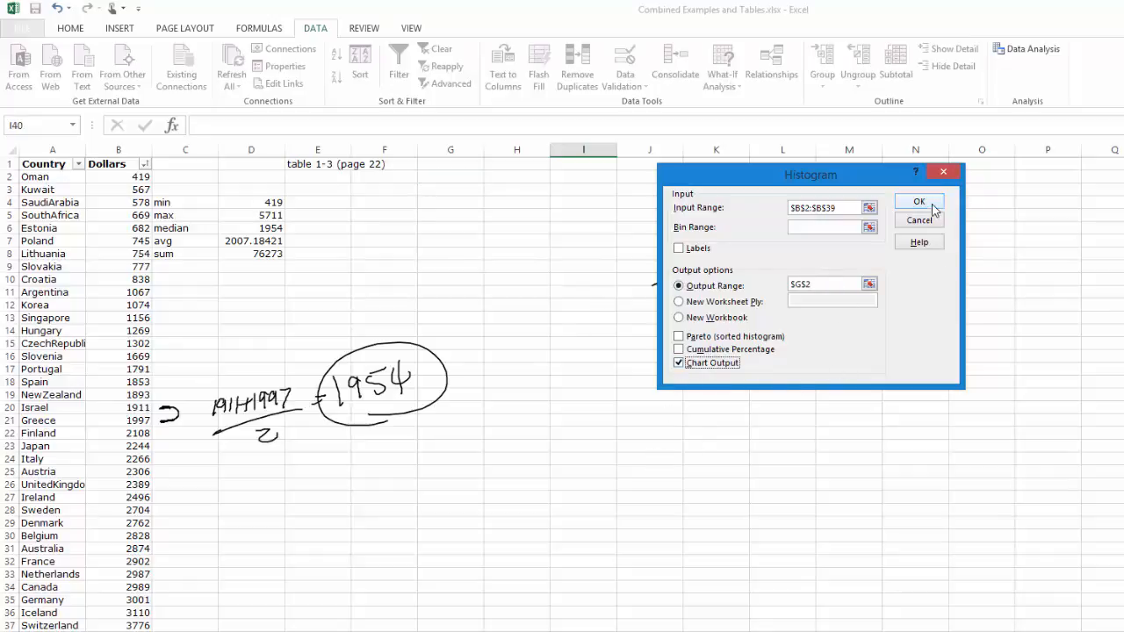
pyautogui.click(919, 201)
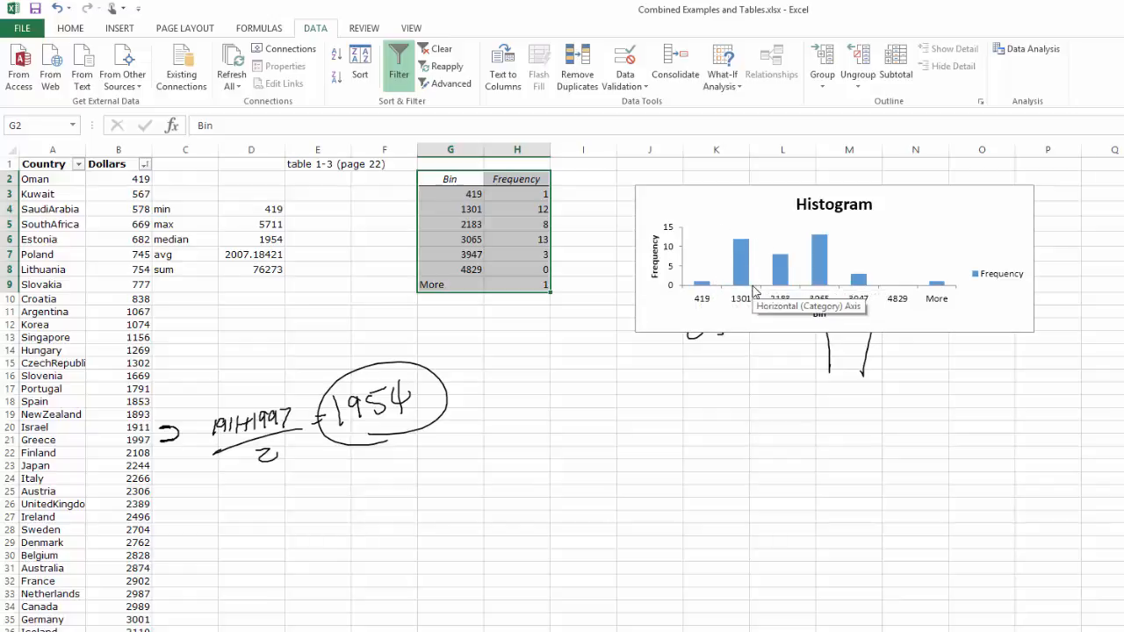
# - Shift the histogram chart slightly to the right and move the summary statistics block from C4:D8 to P15:Q19
pyautogui.moveTo(146, 194); pyautogui.dragTo(152, 352)
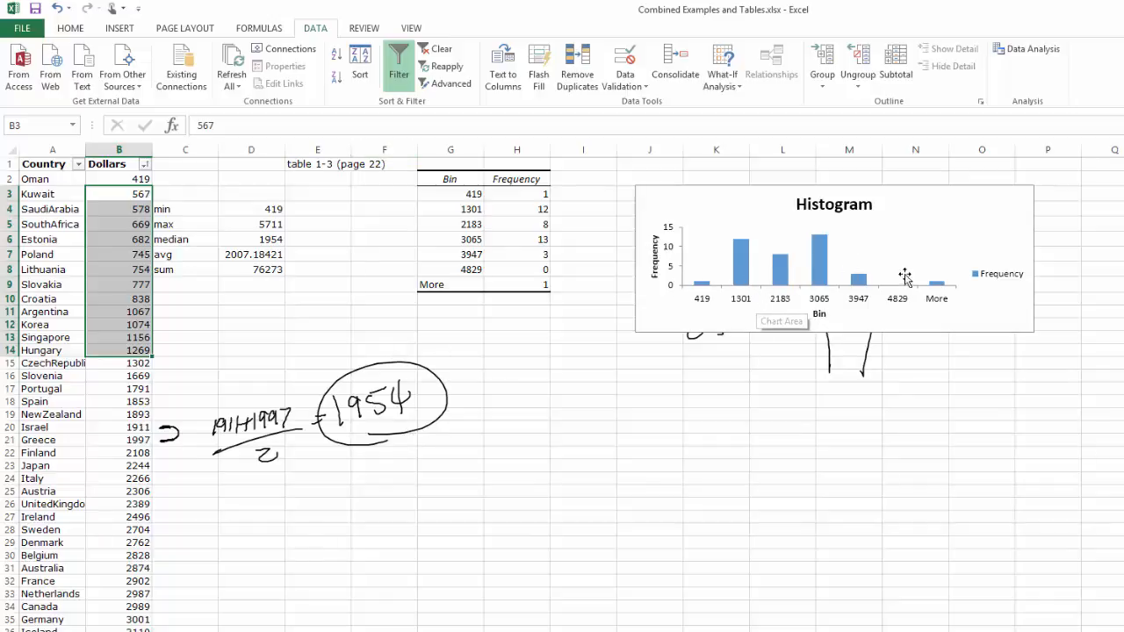
pyautogui.click(844, 222)
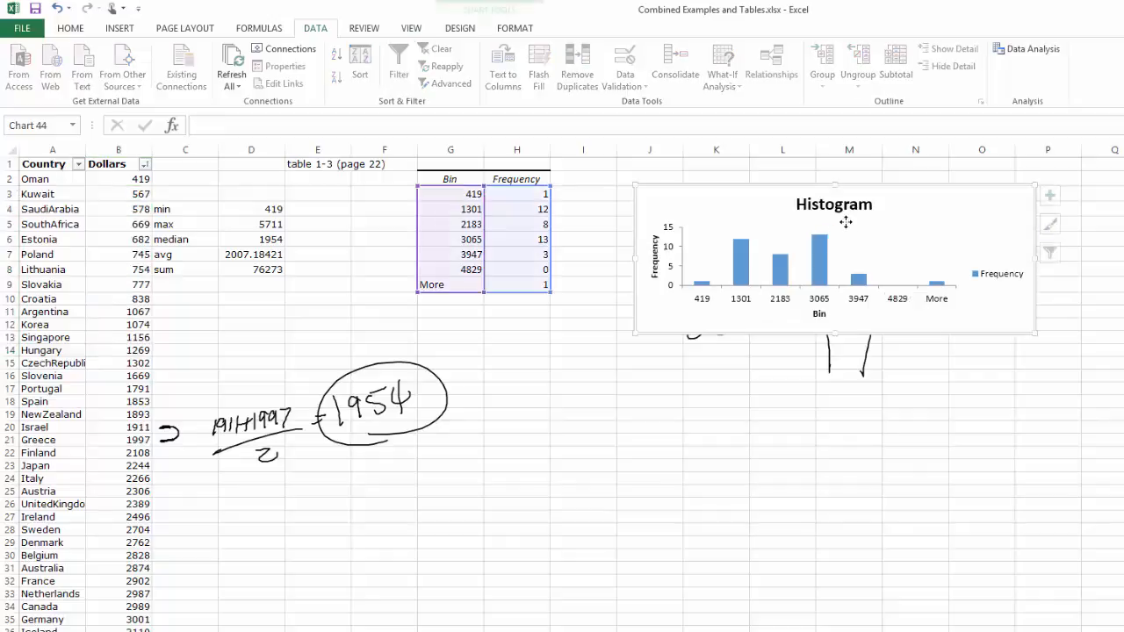
pyautogui.moveTo(793, 218); pyautogui.dragTo(835, 202)
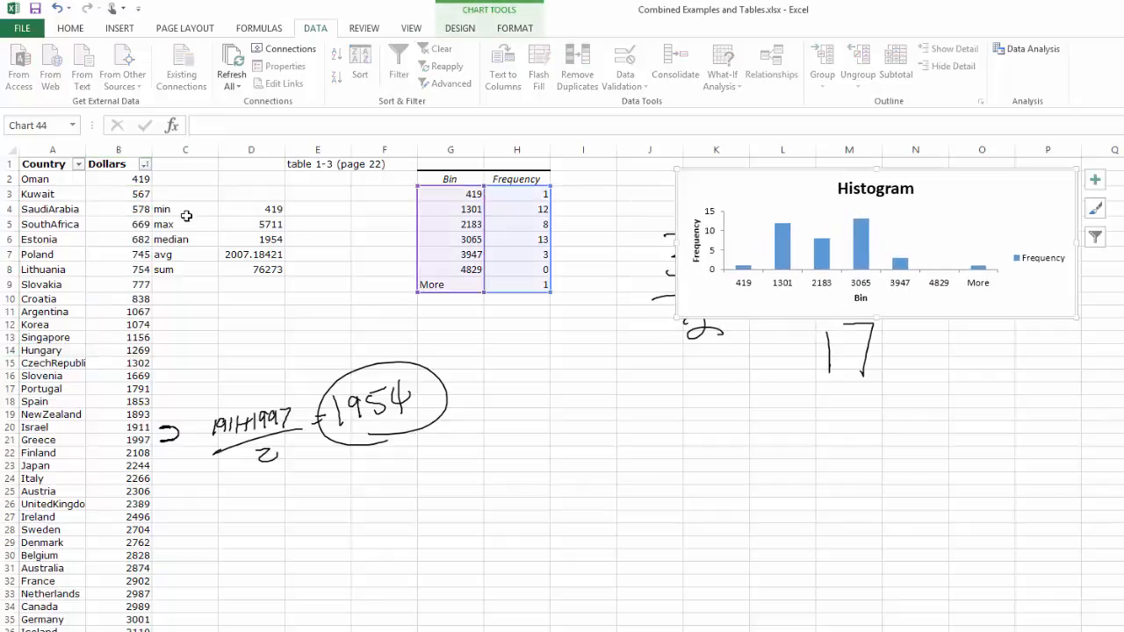
pyautogui.moveTo(186, 216); pyautogui.dragTo(228, 274)
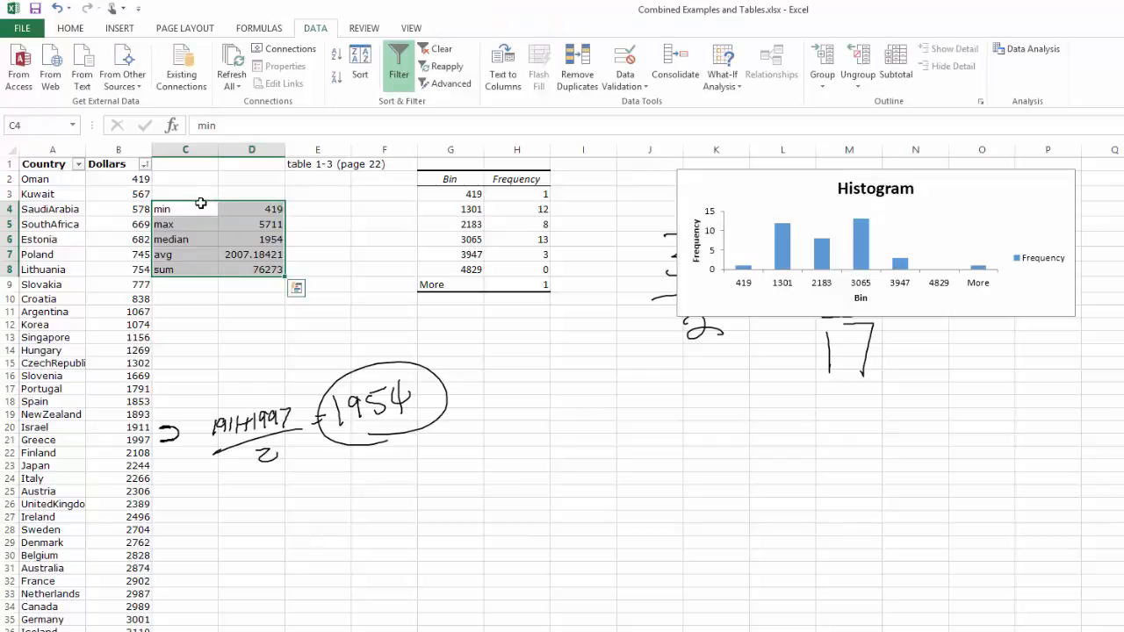
pyautogui.moveTo(203, 202); pyautogui.dragTo(1053, 367)
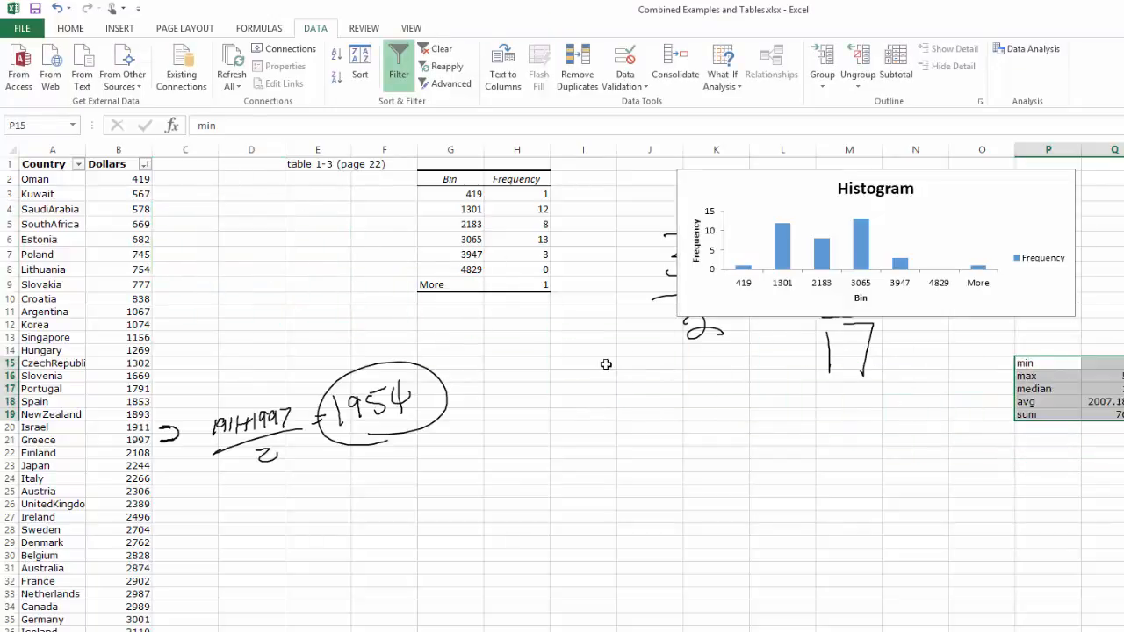
# - Delete the handwritten median calculation beside the data around columns C to F, and clear the summary statistics in P15:Q19
pyautogui.click(378, 446)
pyautogui.press('Delete')
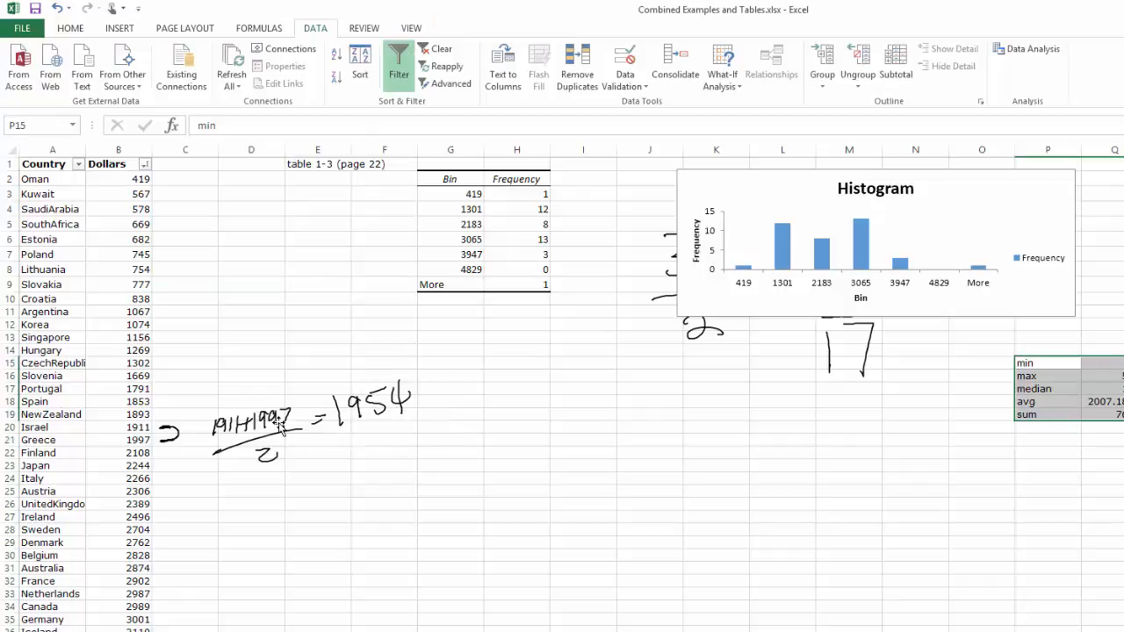
pyautogui.click(281, 428)
pyautogui.press('Delete')
pyautogui.press('Delete')
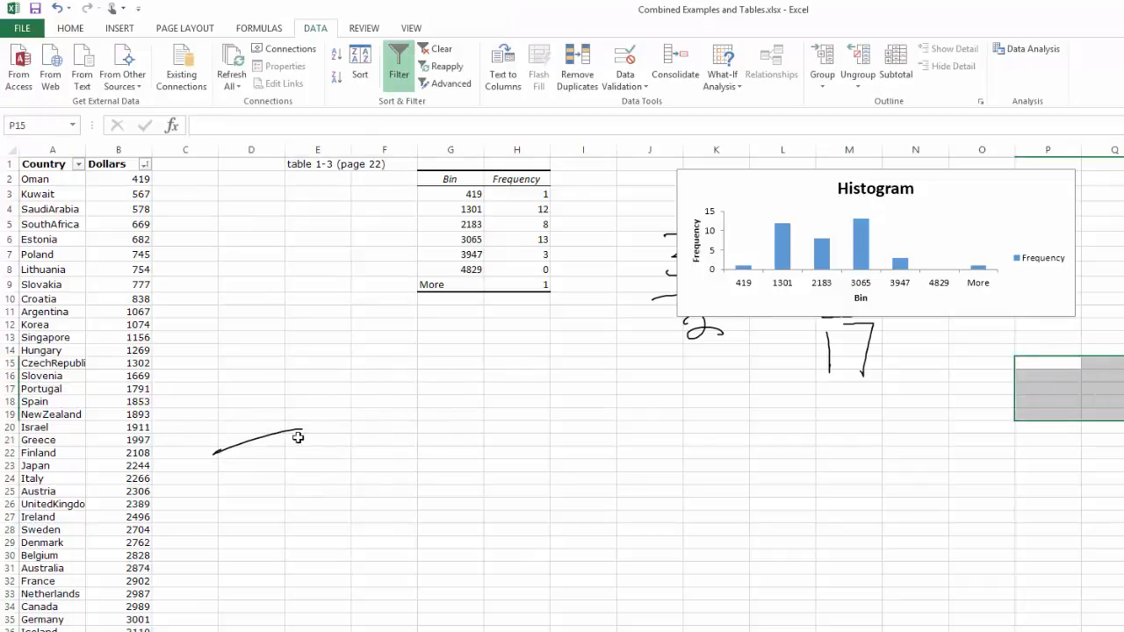
pyautogui.click(290, 429)
pyautogui.click(254, 441)
pyautogui.press('Delete')
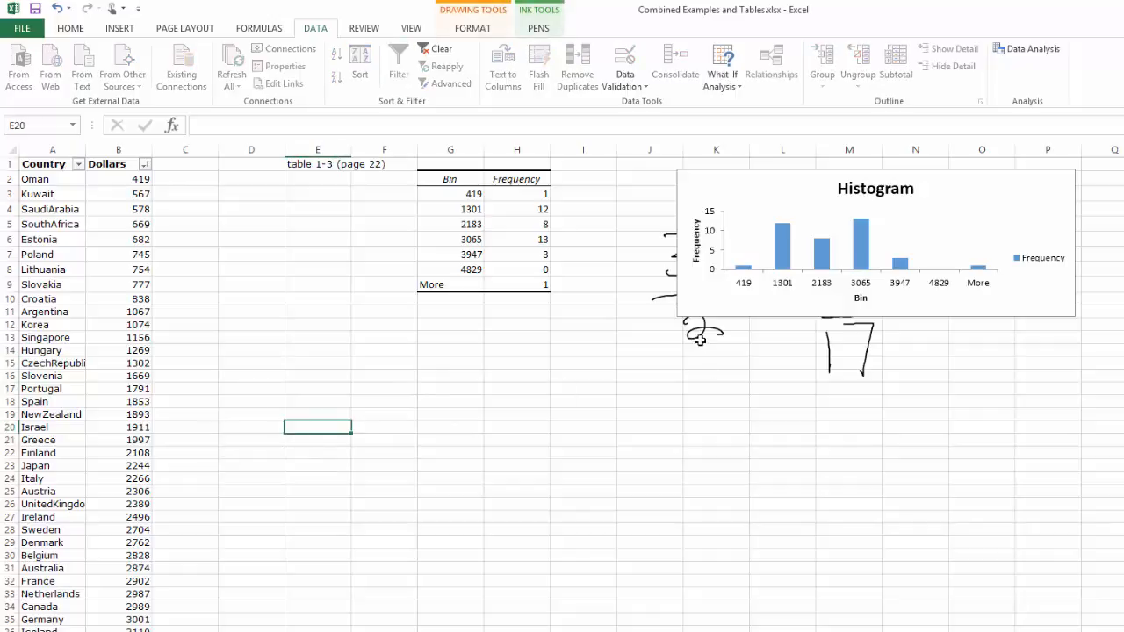
# - Move the histogram chart closer to the frequency table and enlarge it to span about columns I to P and rows 2 to 17
pyautogui.moveTo(793, 313); pyautogui.dragTo(715, 318)
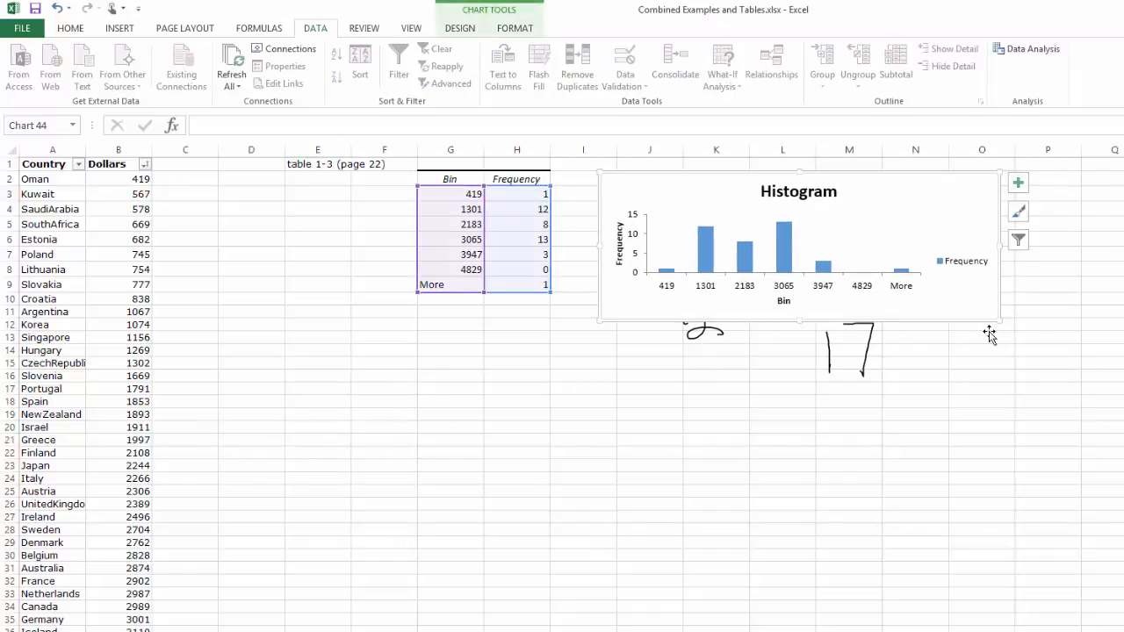
pyautogui.moveTo(1000, 322); pyautogui.dragTo(1107, 400)
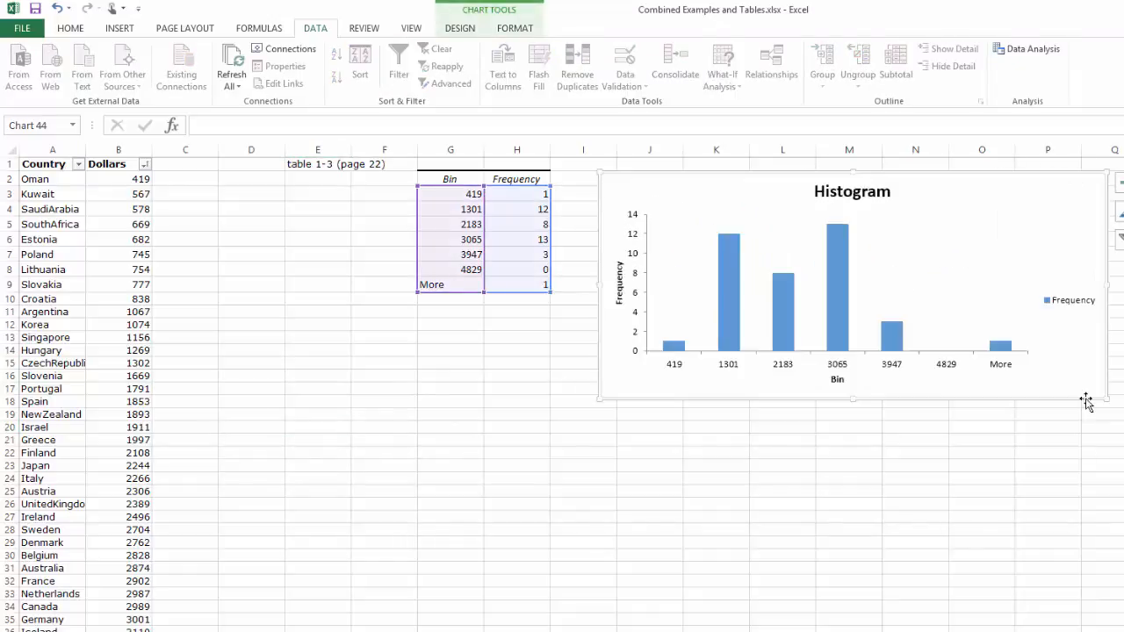
# - Enter the bin values 100, 200, 300 and 400 in cells C2 to C5
pyautogui.click(206, 182)
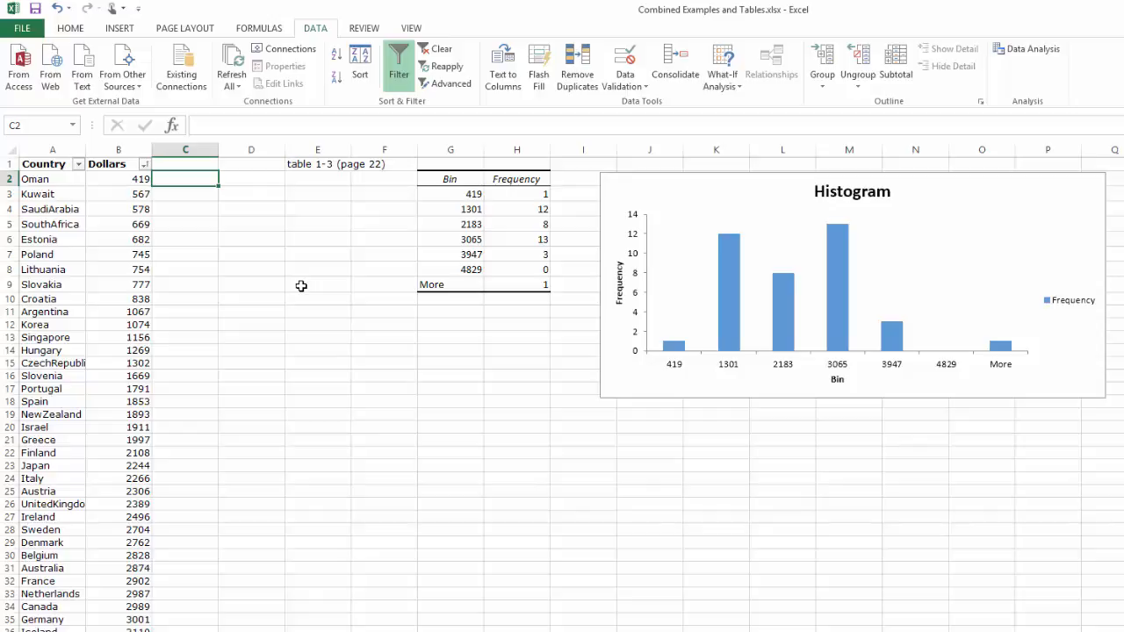
pyautogui.write('100')
pyautogui.press('Return')
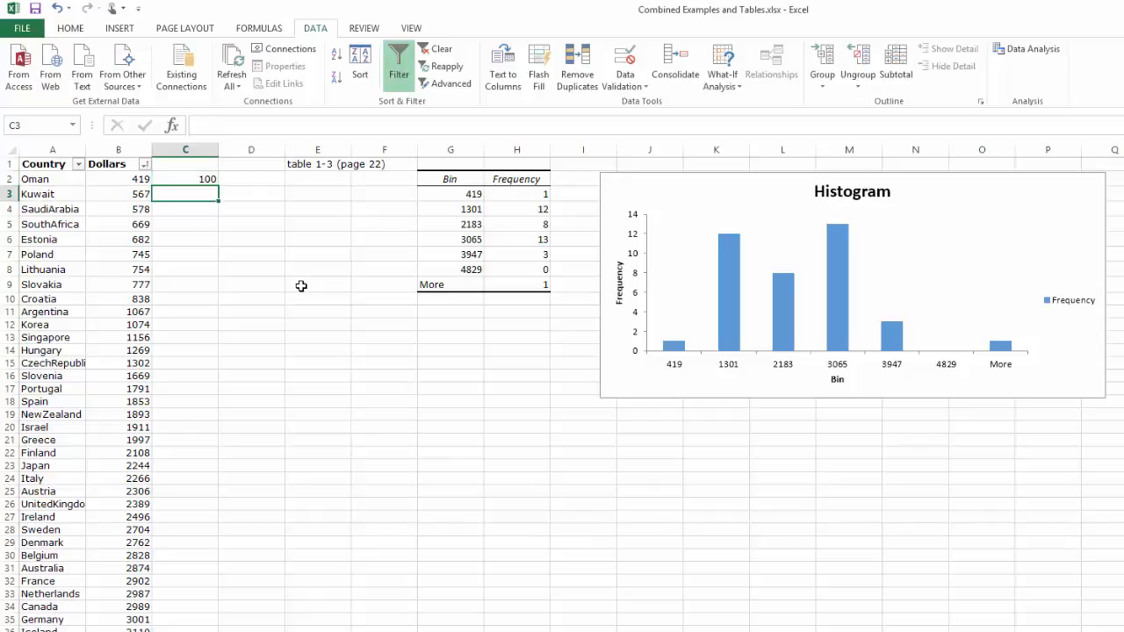
pyautogui.write('200')
pyautogui.press('Return')
pyautogui.write('300')
pyautogui.press('Return')
pyautogui.write('400')
pyautogui.press('Return')
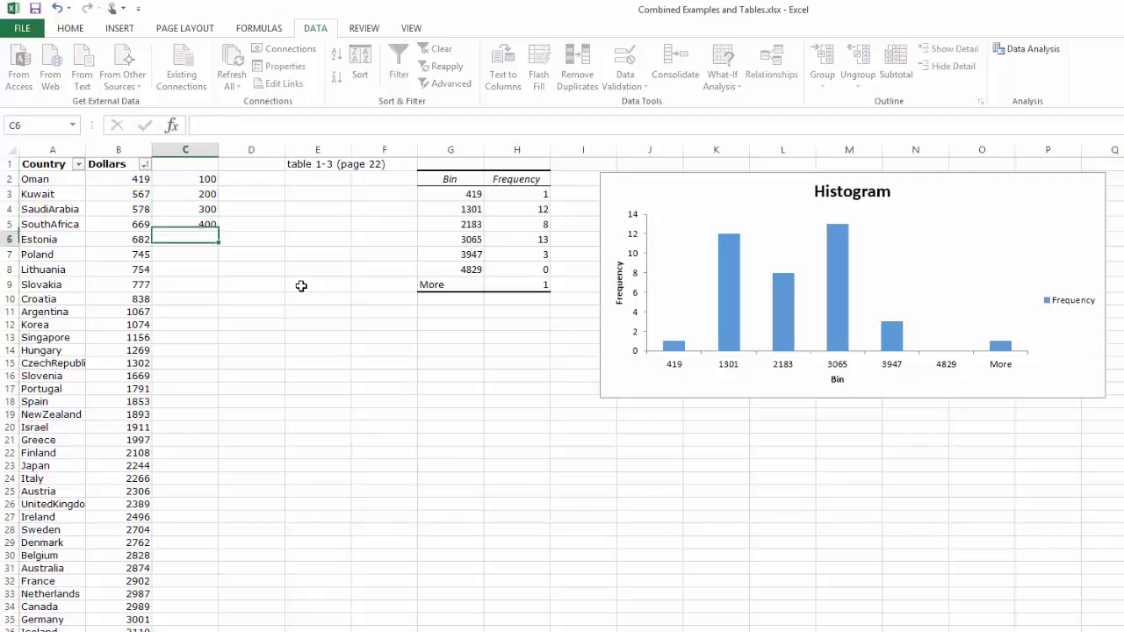
# - Enter 500 in cell C6 and 7 in cell C7
pyautogui.write('5006')
pyautogui.press('Return')
pyautogui.write('7')
pyautogui.press('Up')
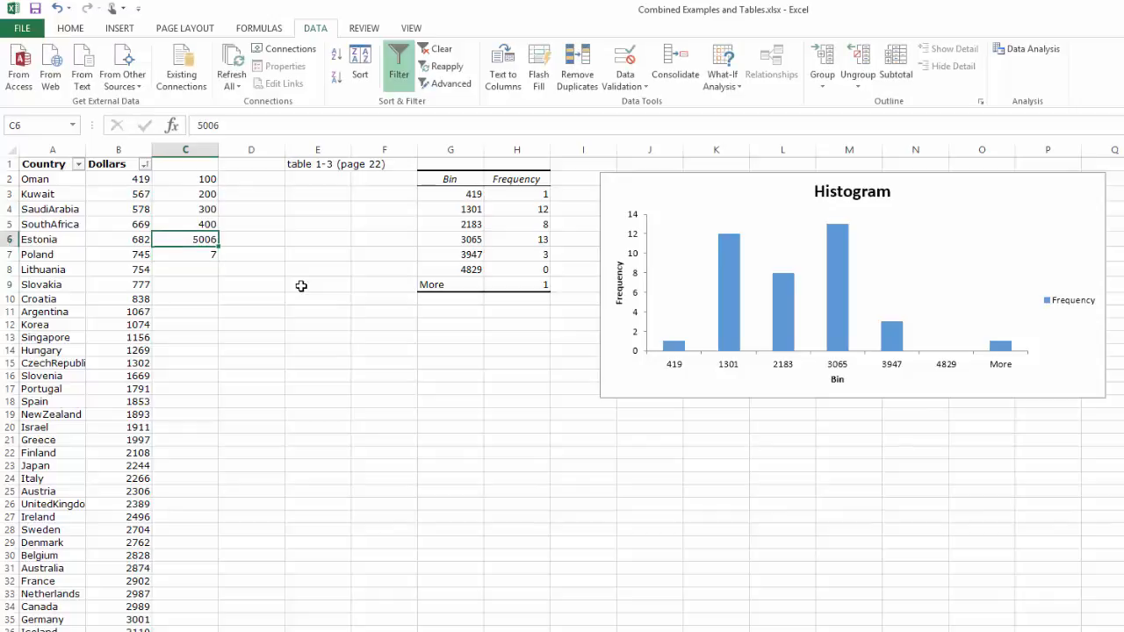
pyautogui.press('F2')
pyautogui.press('BackSpace')
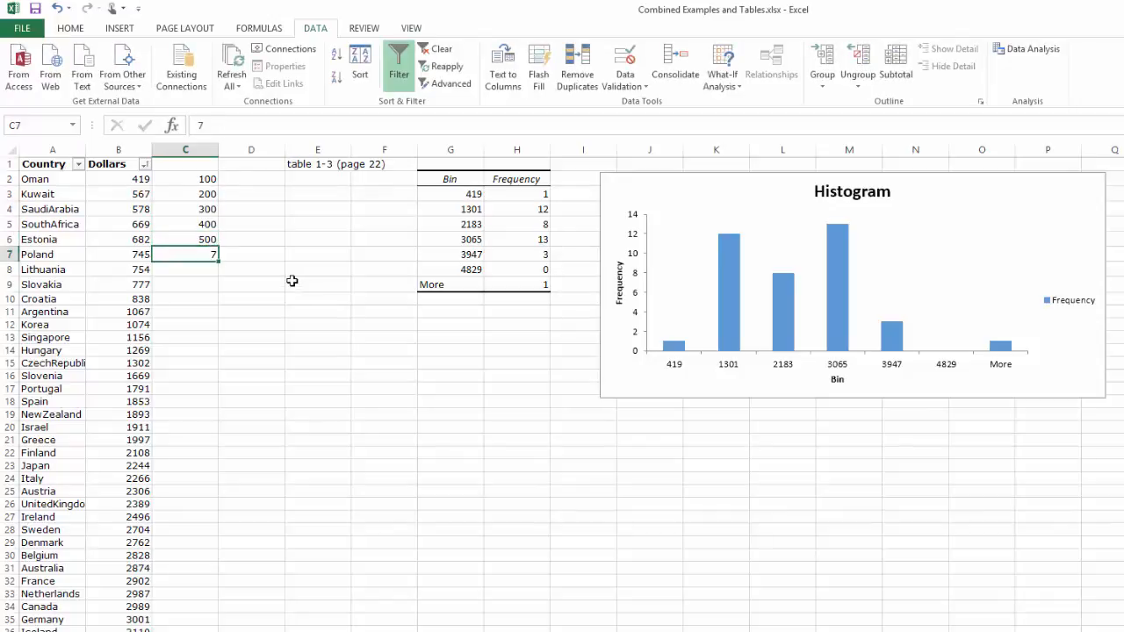
# - Try to fill column C down from the 500 in cell C6, and undo the fill
pyautogui.click(214, 239)
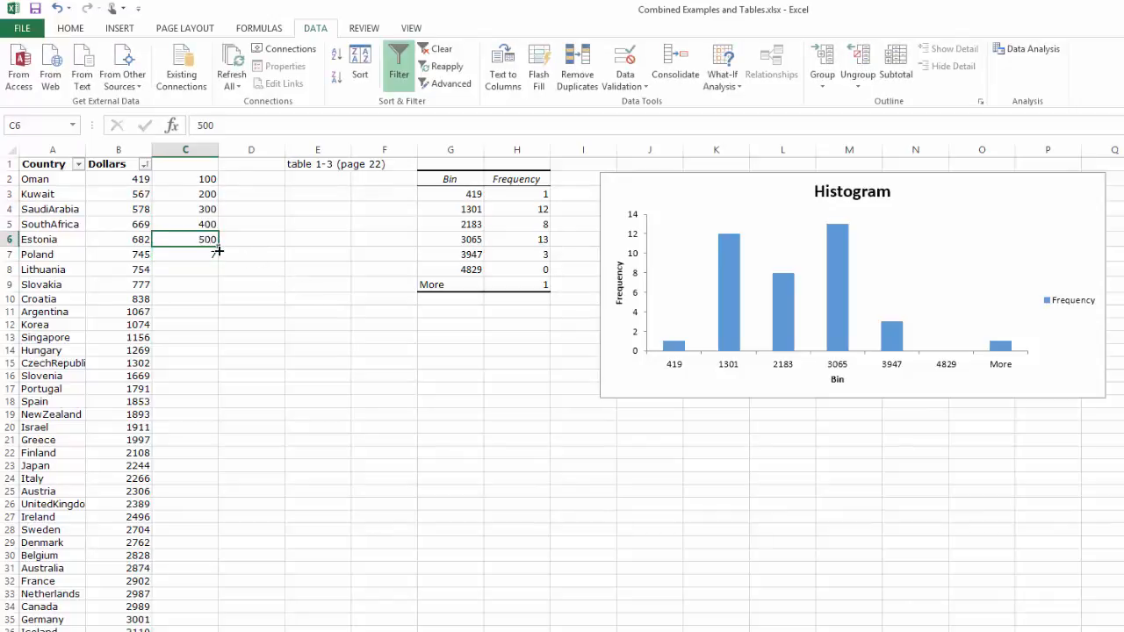
pyautogui.moveTo(218, 251); pyautogui.dragTo(219, 625)
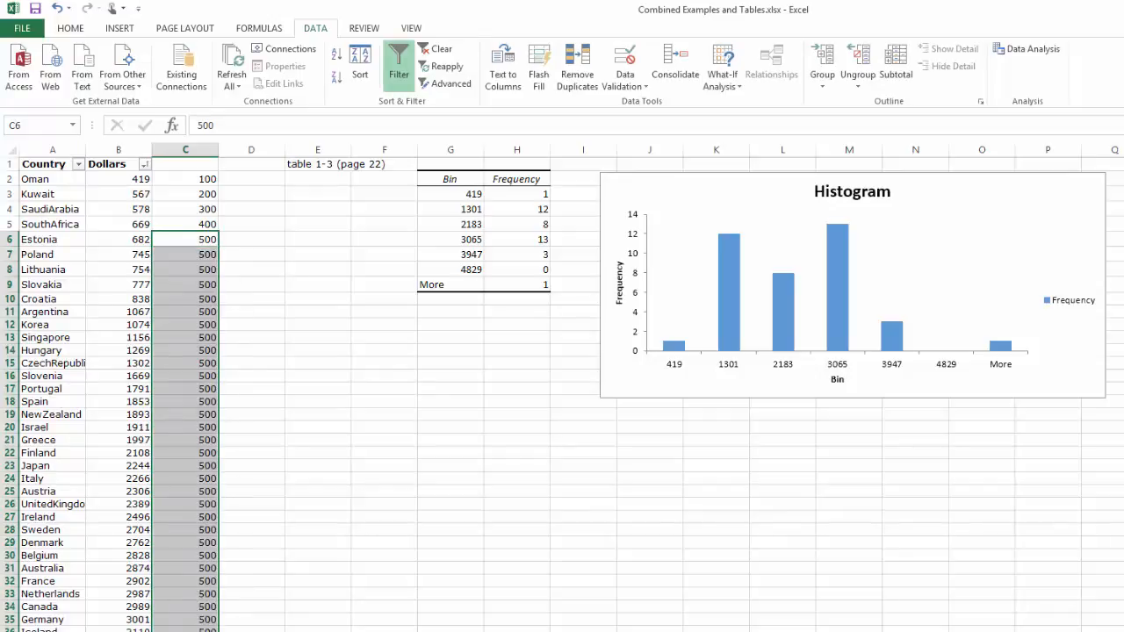
pyautogui.hotkey('ctrl', 'z')
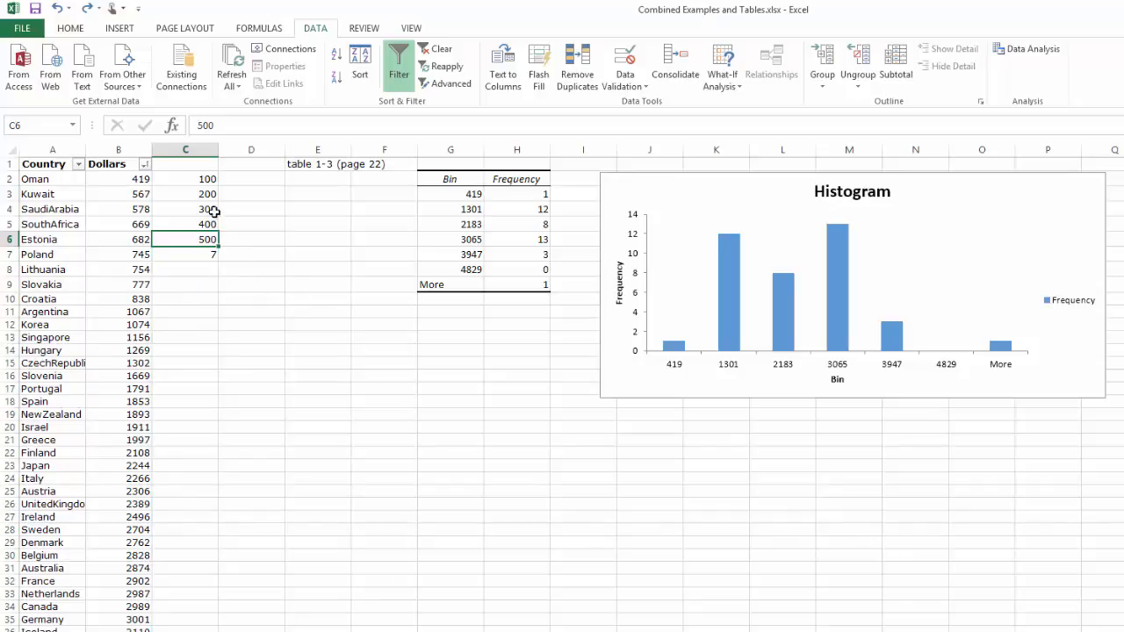
# - Replace the value in cell C3 with the formula =C2+100
pyautogui.click(211, 194)
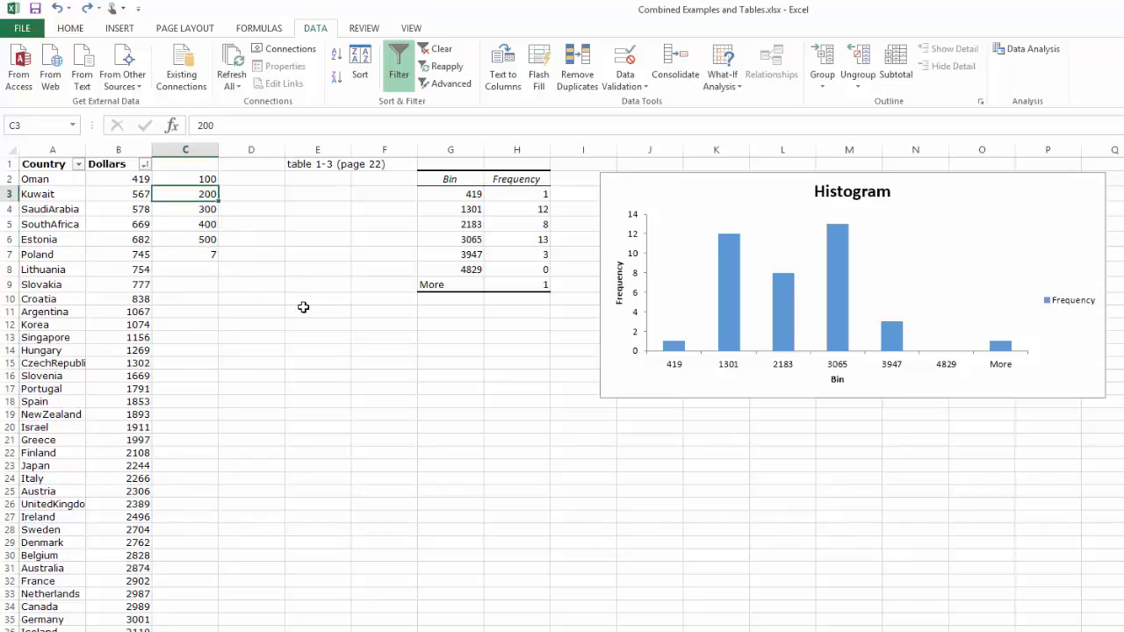
pyautogui.write('=')
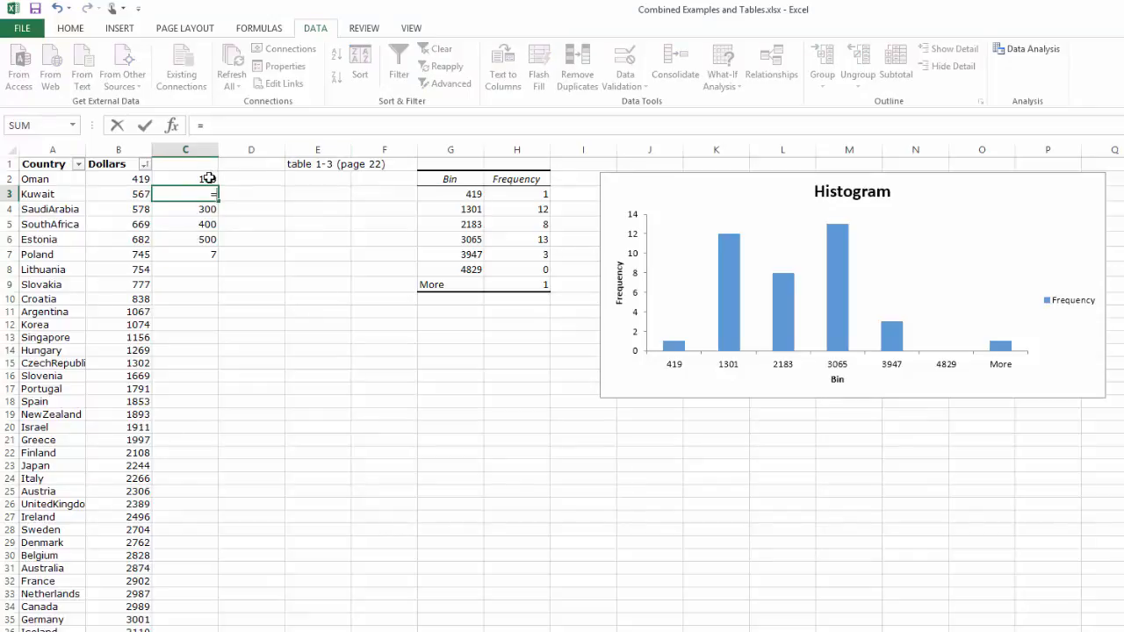
pyautogui.click(209, 178)
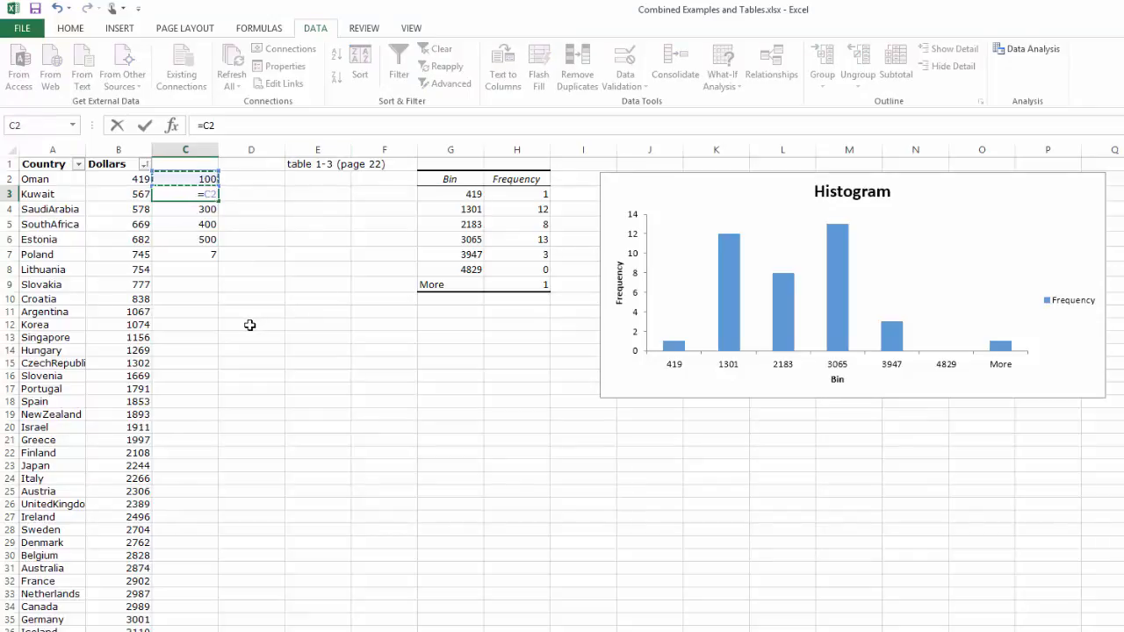
pyautogui.write('+100')
pyautogui.press('Return')
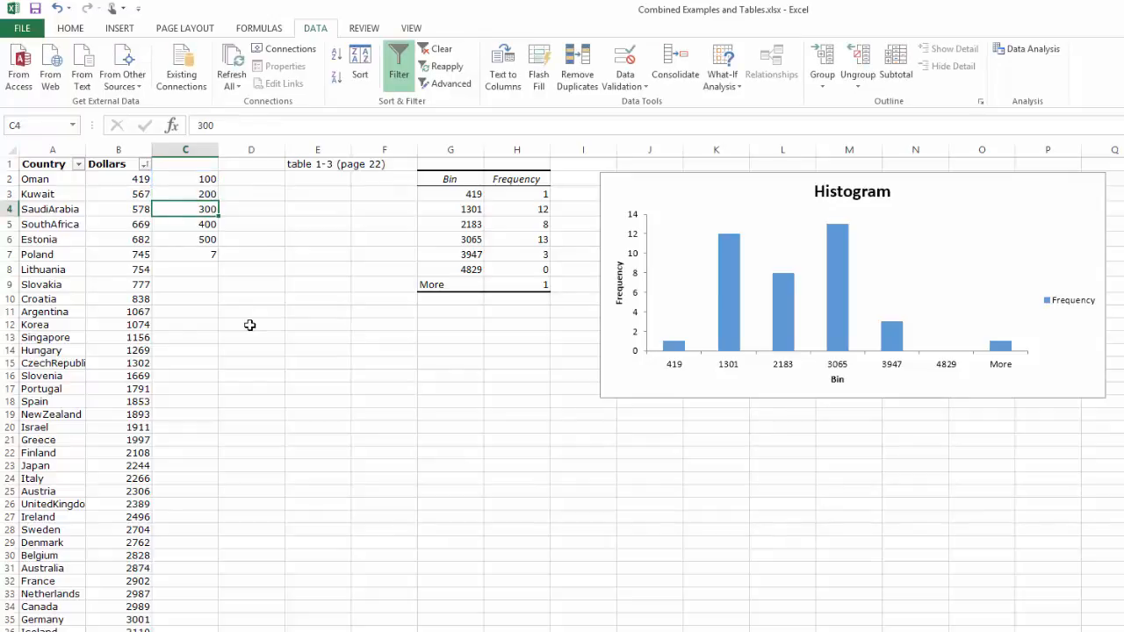
# - Fill the =C2+100 formula from C3 down column C past the last country row, keeping the series starting in C3
pyautogui.click(203, 194)
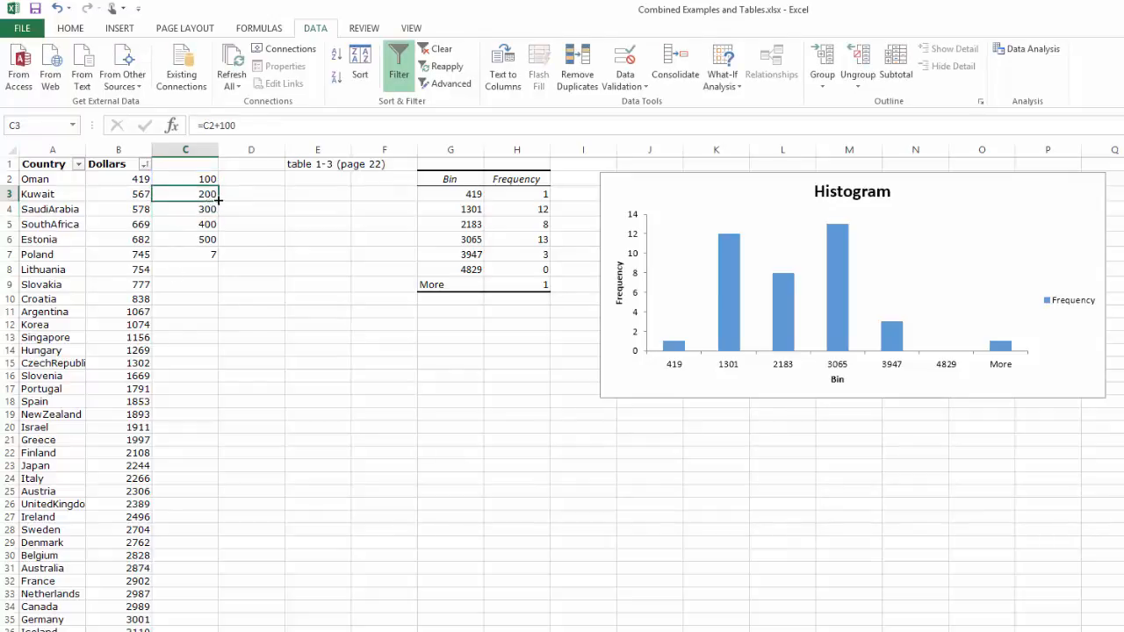
pyautogui.moveTo(217, 202); pyautogui.dragTo(215, 628)
pyautogui.scroll(-3, 290, 577)
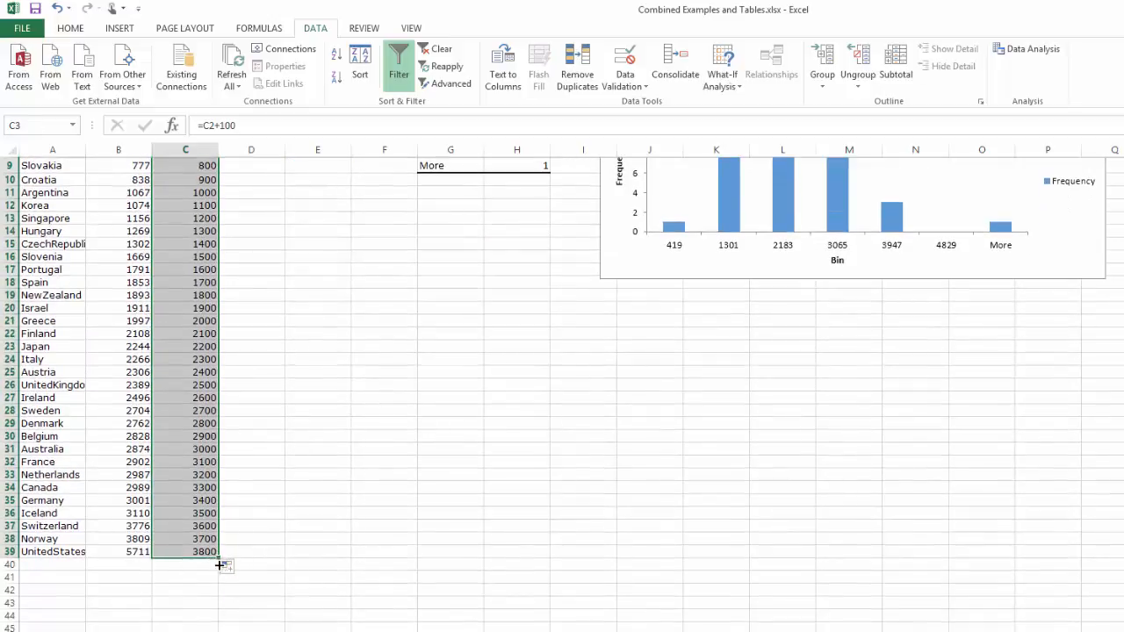
pyautogui.moveTo(220, 565); pyautogui.dragTo(209, 628)
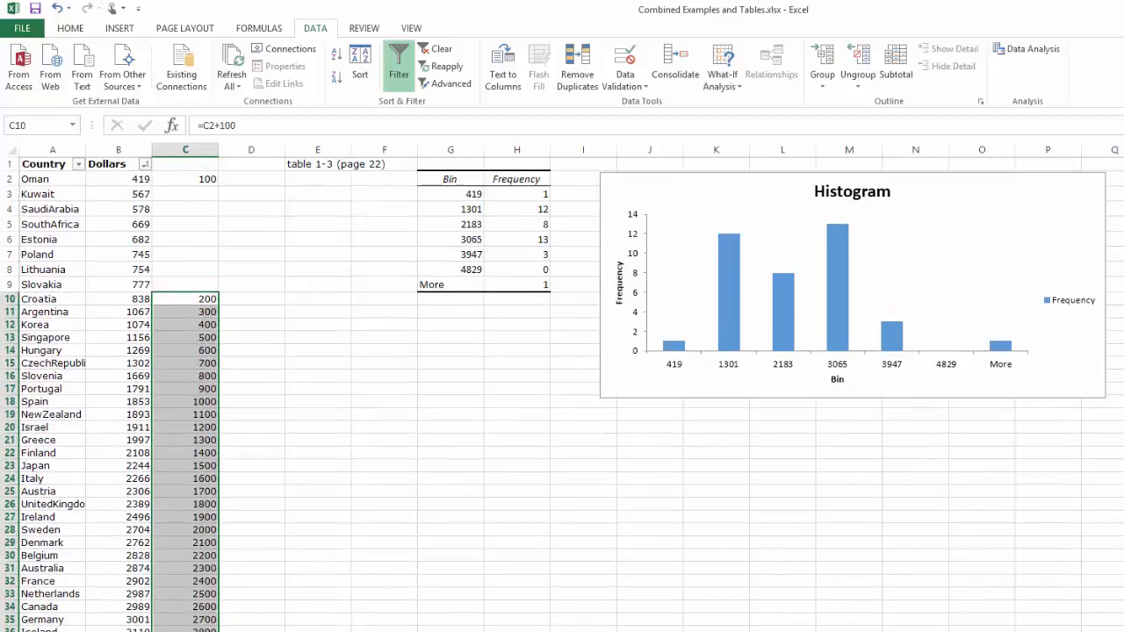
pyautogui.moveTo(201, 295); pyautogui.dragTo(208, 225)
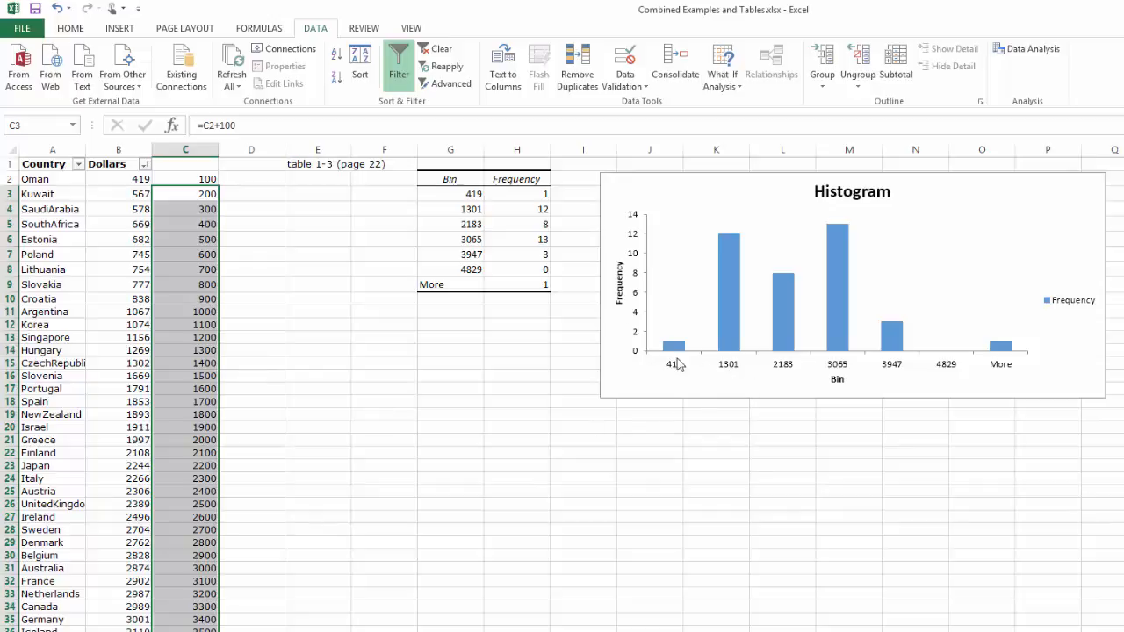
# - Set the first bin in cell C2 to 500 and replace the formula in C3 with =C2+500
pyautogui.click(213, 179)
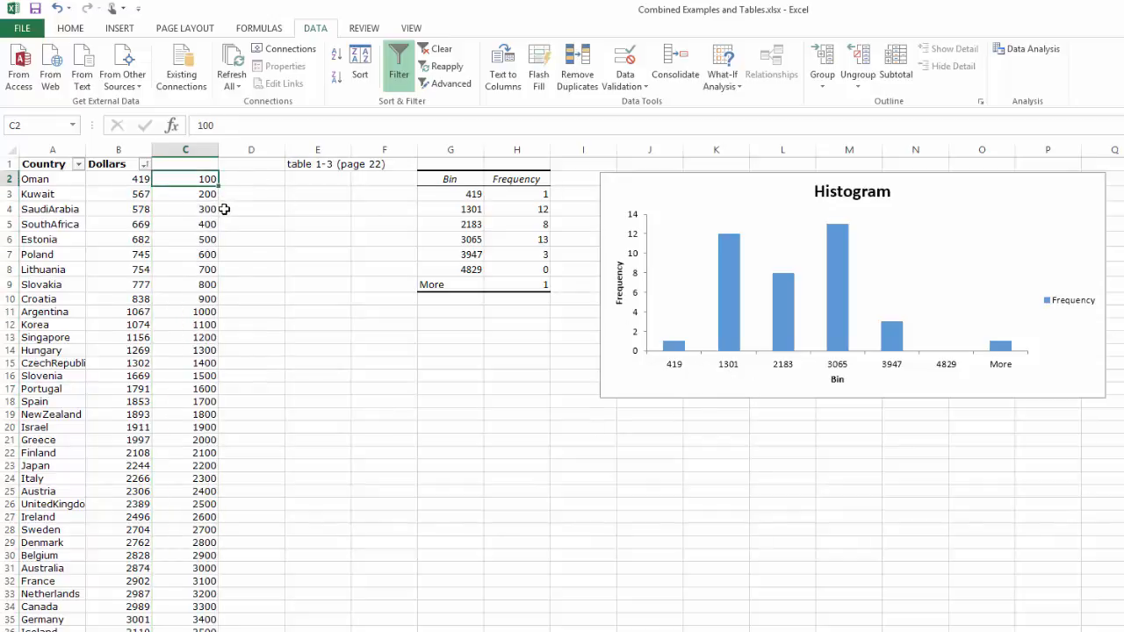
pyautogui.write('500')
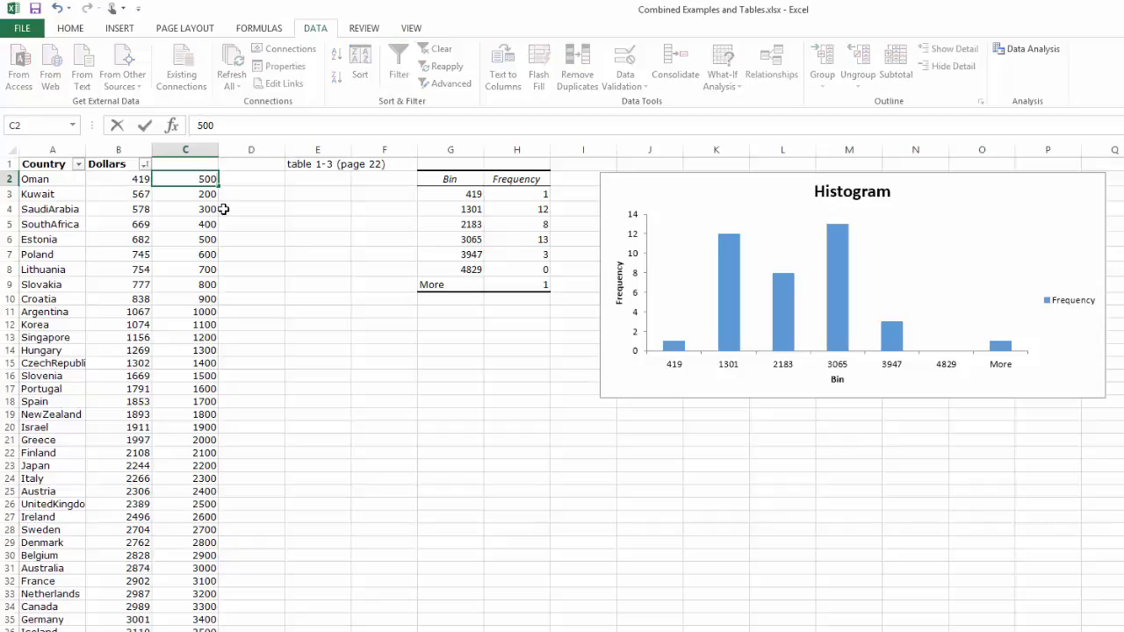
pyautogui.press('Return')
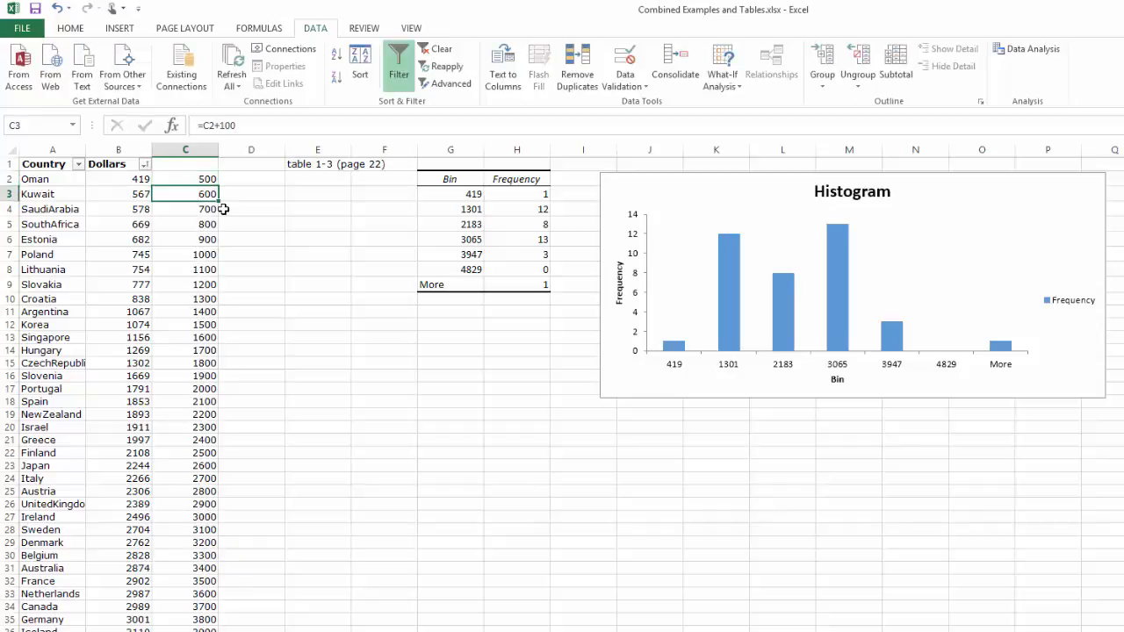
pyautogui.write('=')
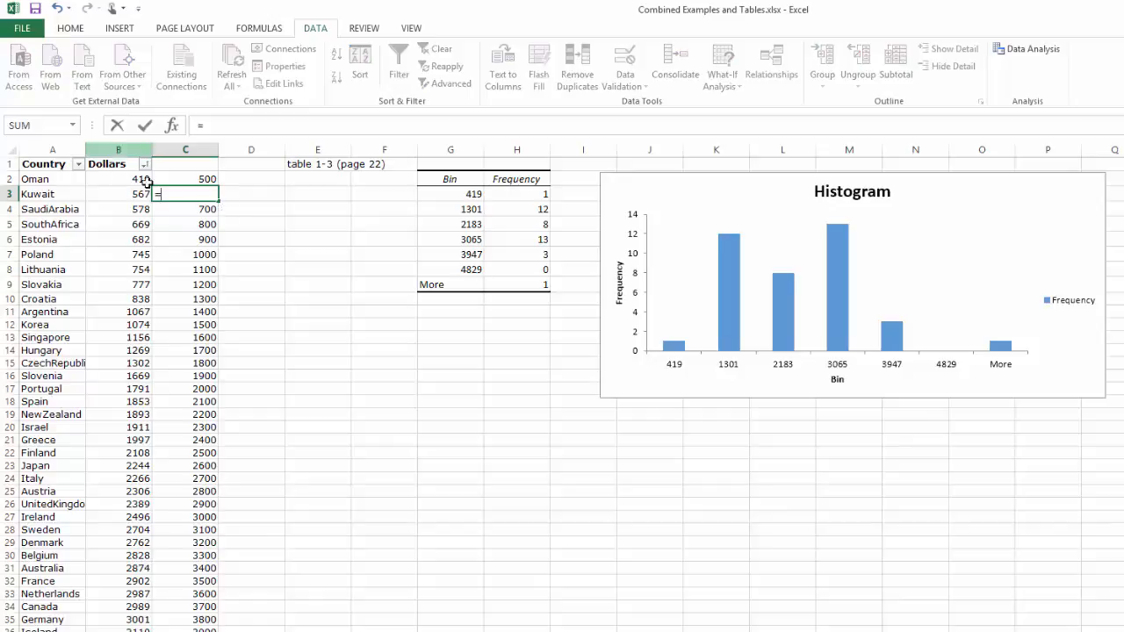
pyautogui.click(209, 177)
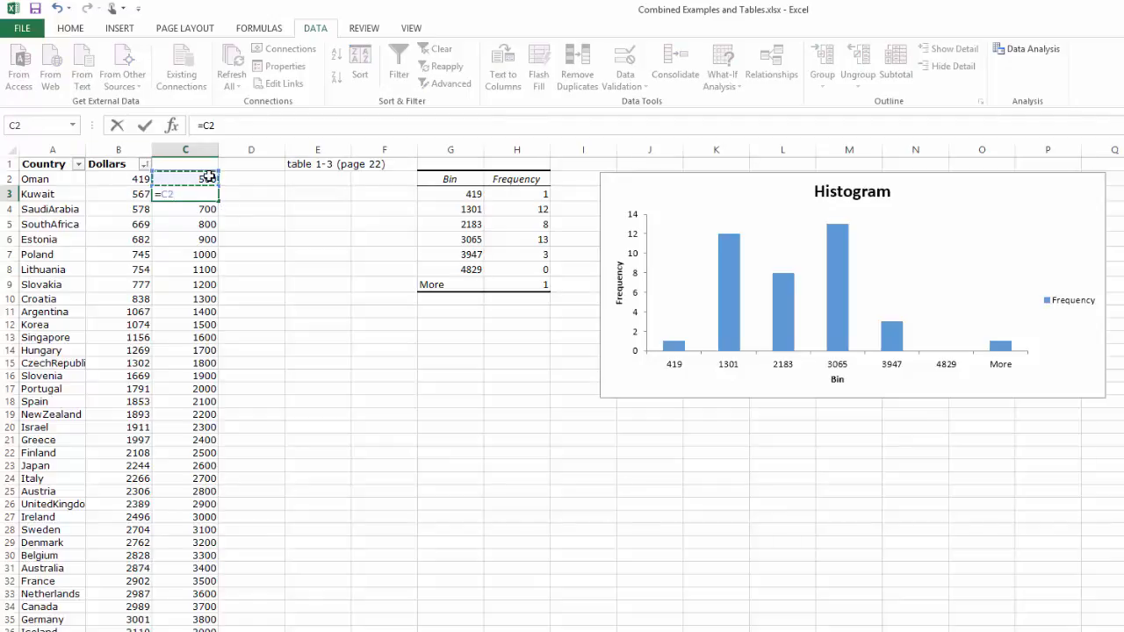
pyautogui.write('+500')
pyautogui.press('Return')
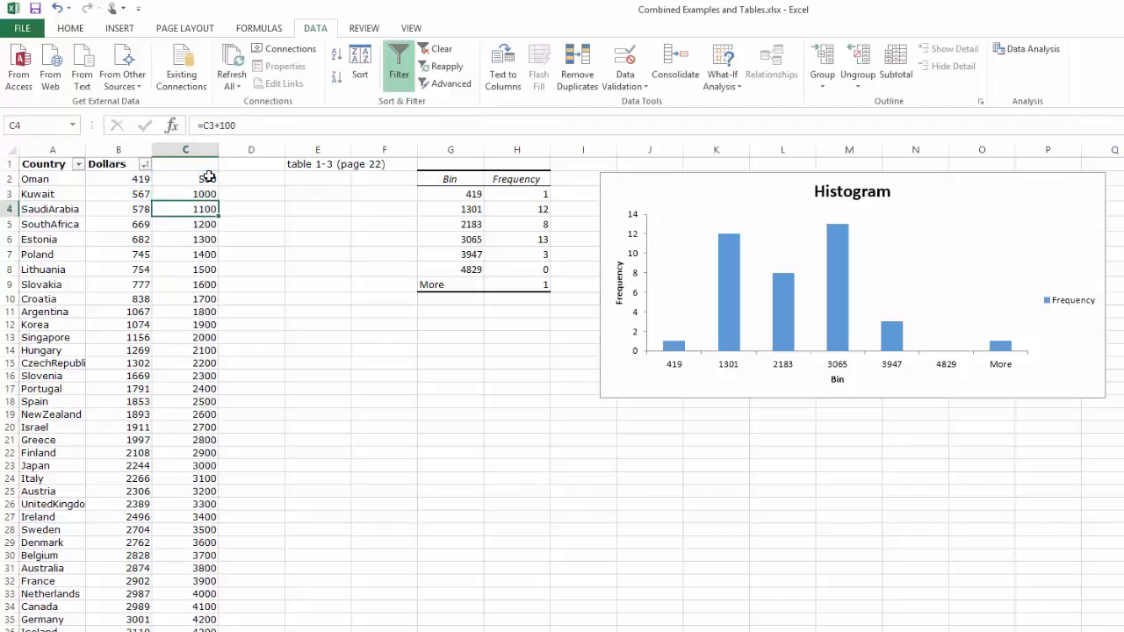
# - Fill the =C2+500 formula from C3 down column C to row 41
pyautogui.click(213, 194)
pyautogui.moveTo(218, 200); pyautogui.dragTo(219, 628)
pyautogui.scroll(-3, 309, 591)
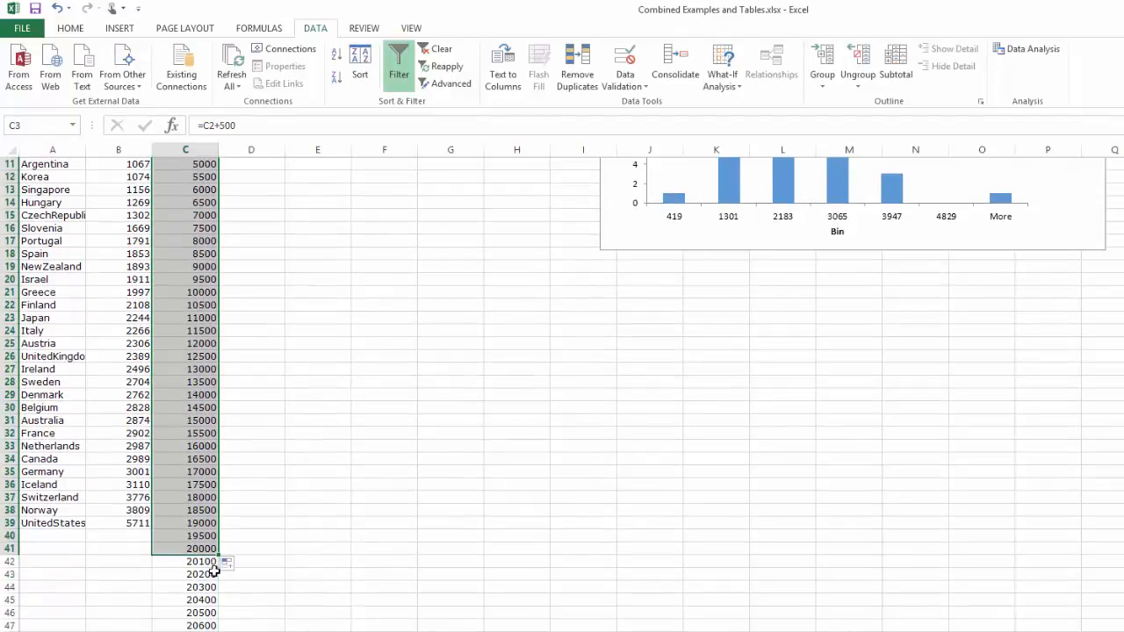
# - Clear all column C values below the 6000 bin in cell C13, including the leftovers from row 42 down
pyautogui.moveTo(212, 564); pyautogui.dragTo(233, 630)
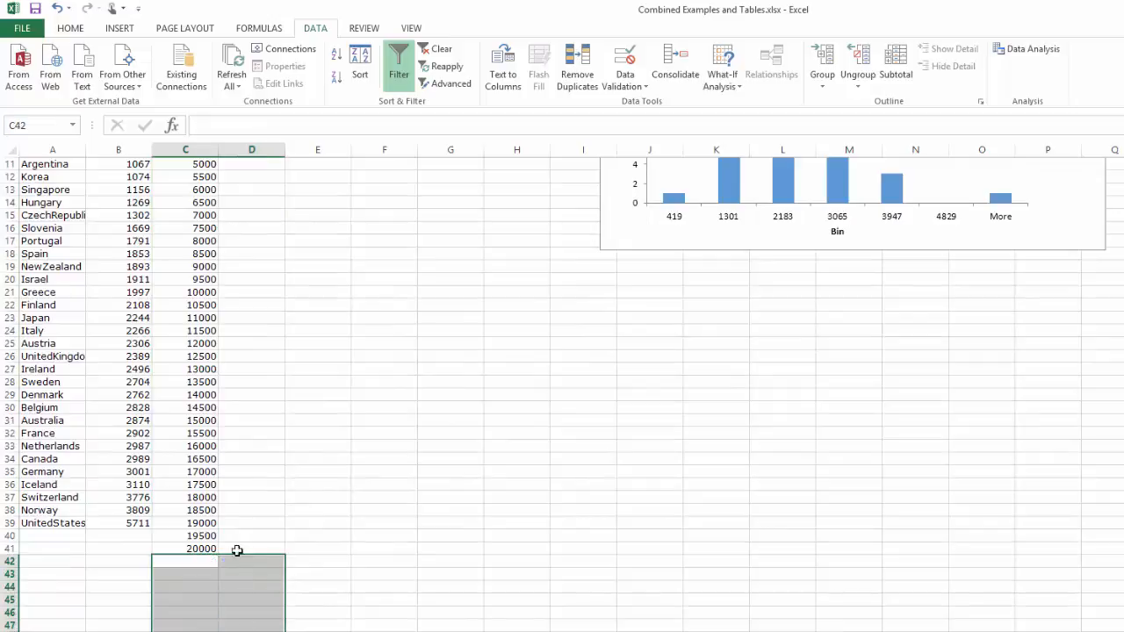
pyautogui.moveTo(219, 548); pyautogui.dragTo(208, 226)
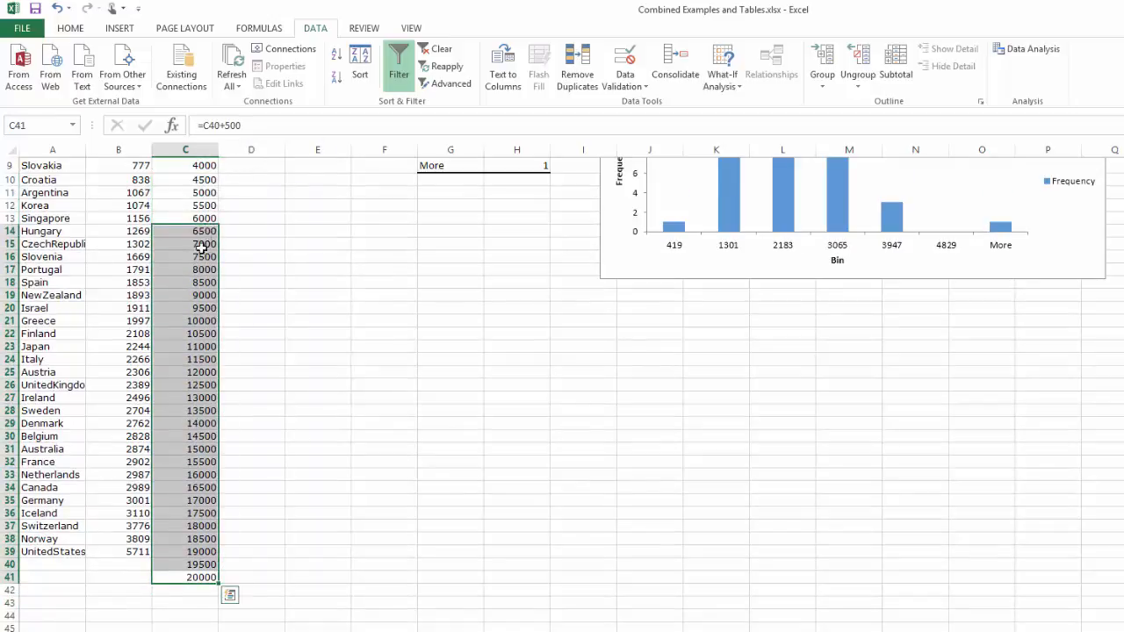
pyautogui.press('Delete')
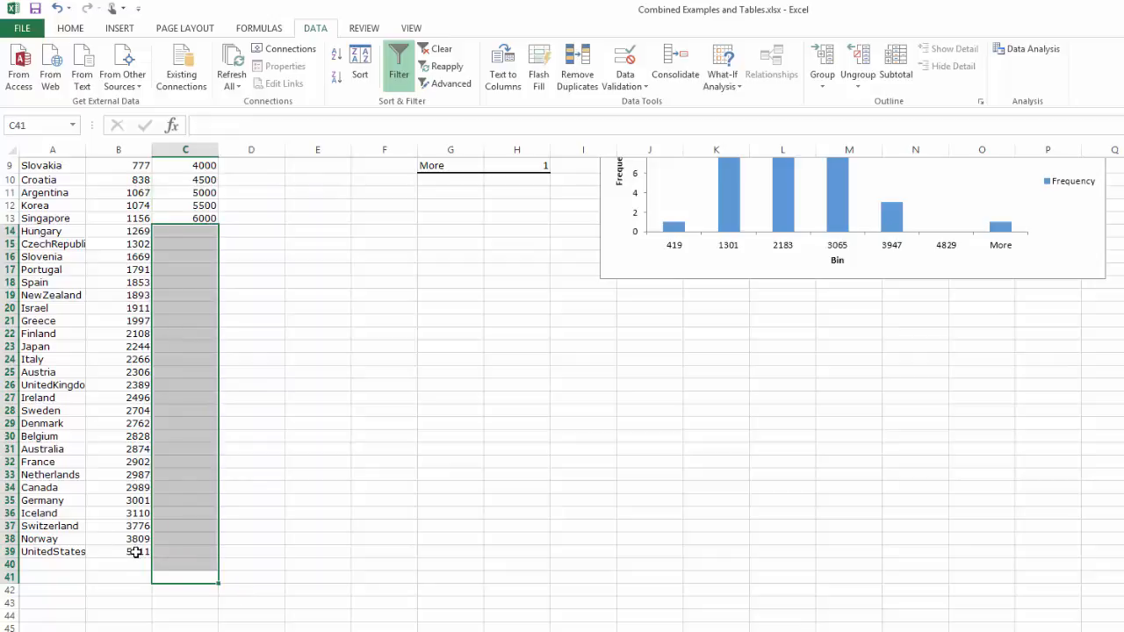
pyautogui.scroll(3, 278, 553)
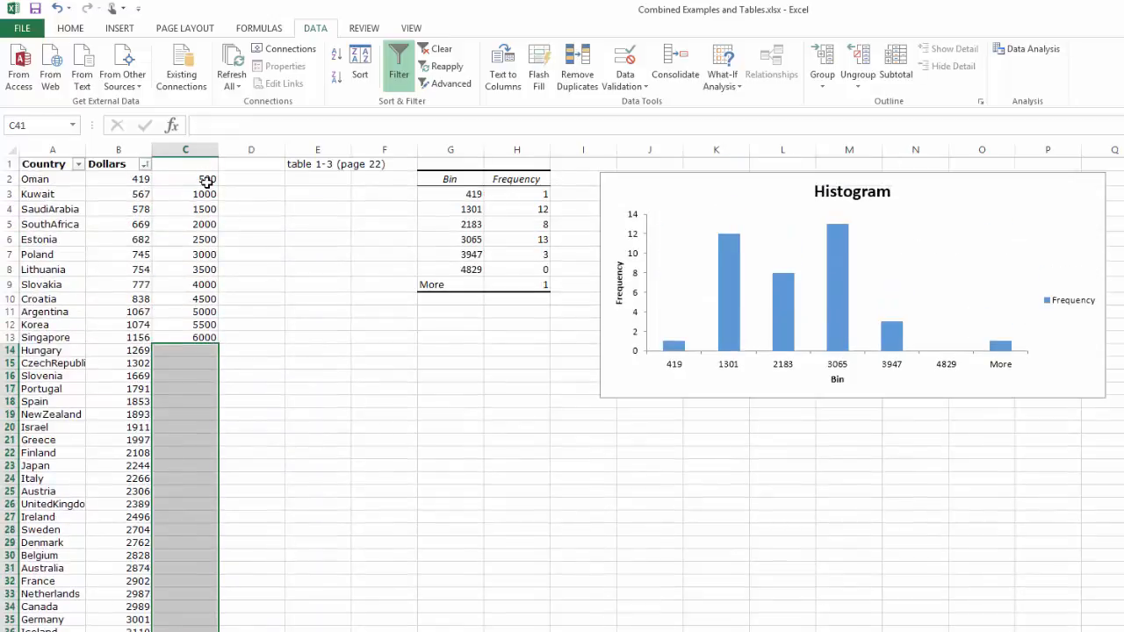
pyautogui.click(434, 414)
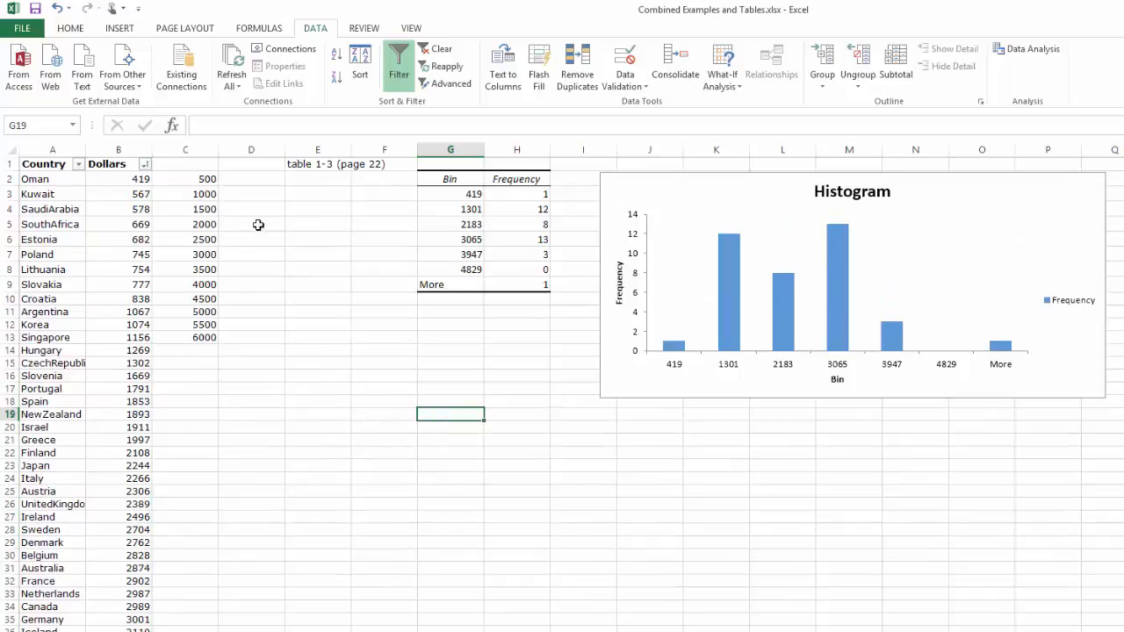
# - Open the Histogram analysis tool and set its bin range to C2:C13, keeping the input range B2:B39
pyautogui.click(1020, 55)
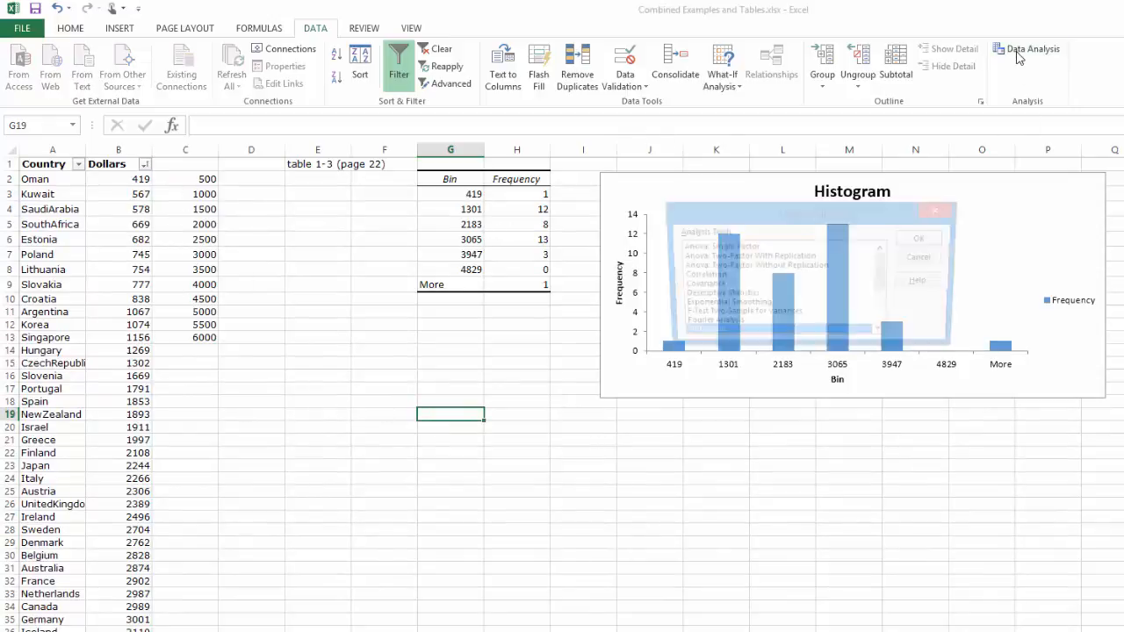
pyautogui.click(937, 239)
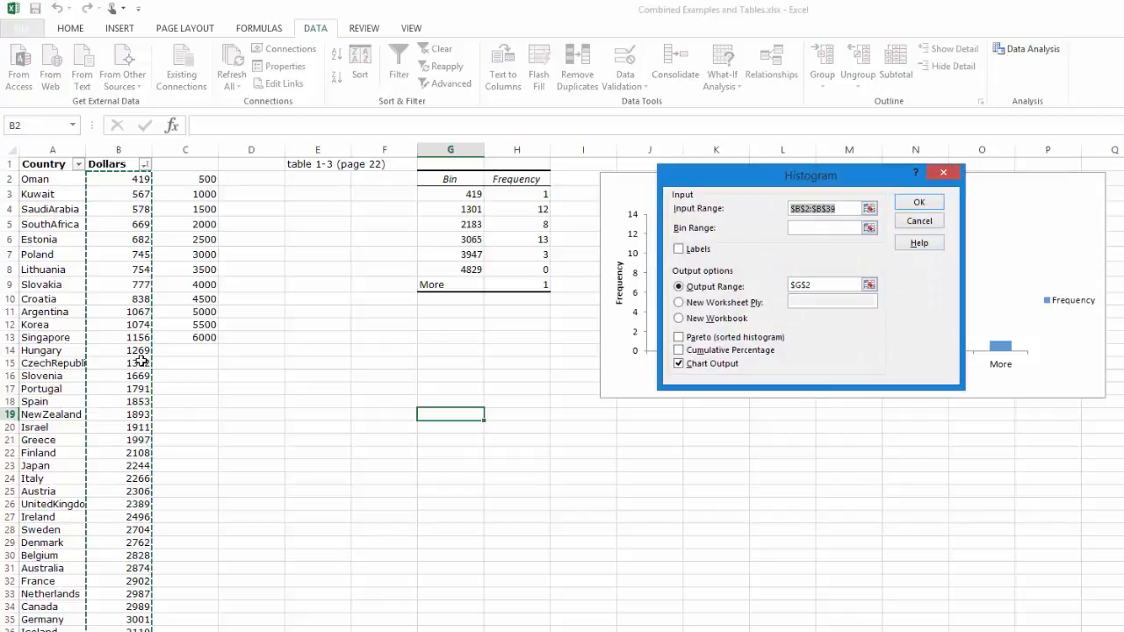
pyautogui.click(802, 228)
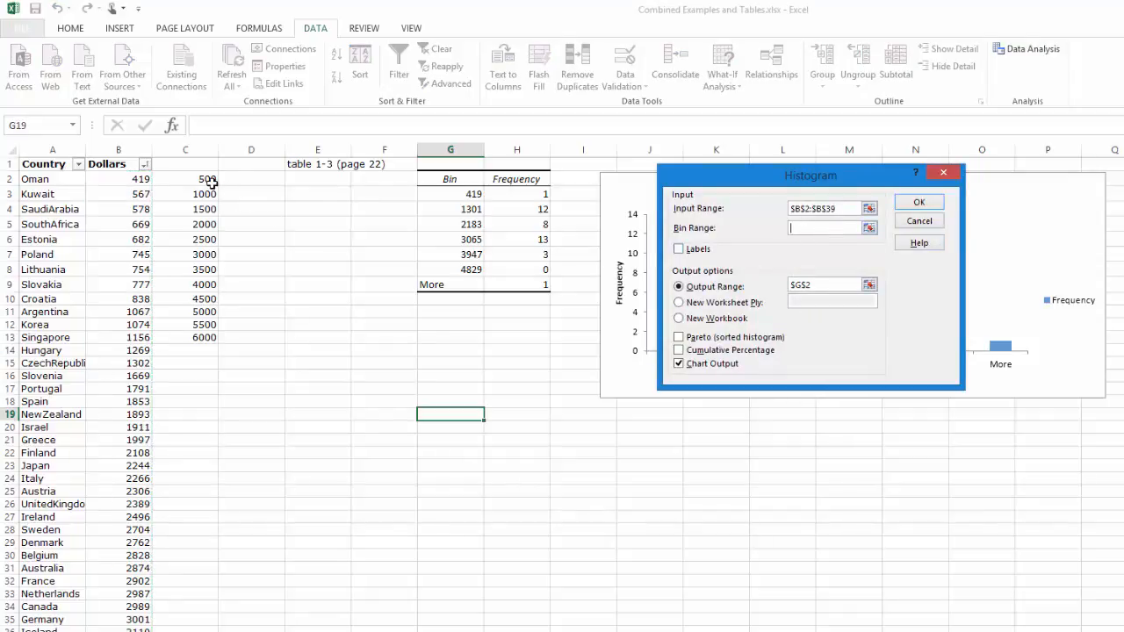
pyautogui.moveTo(211, 181); pyautogui.dragTo(204, 338)
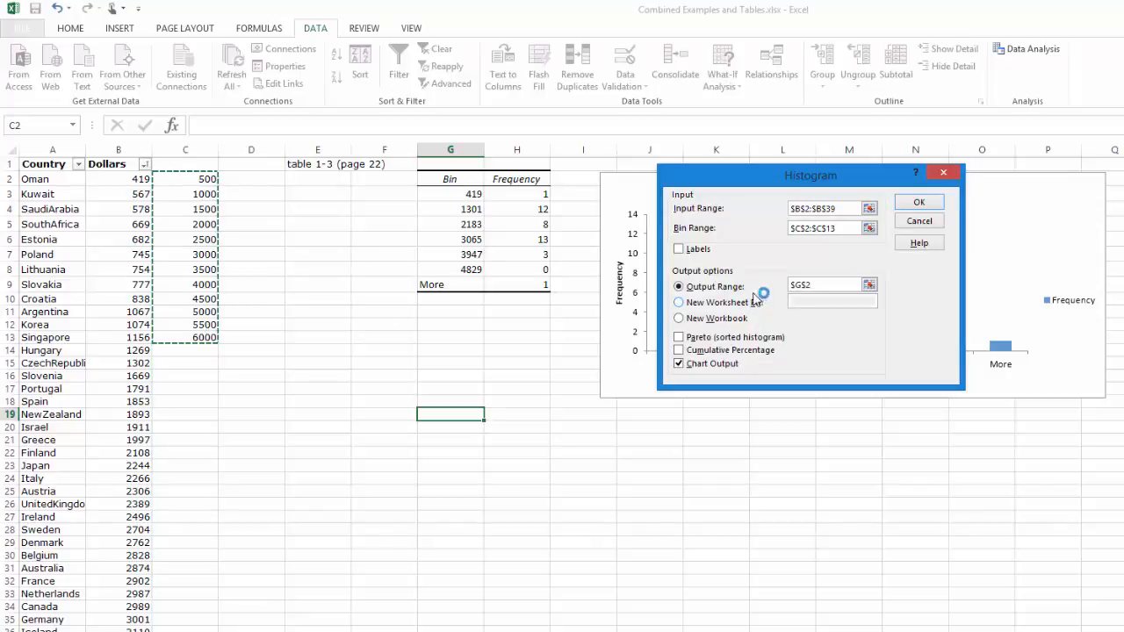
# - Set the histogram's output range to cell G22 and generate the frequency table with its chart
pyautogui.click(821, 283)
pyautogui.click(452, 465)
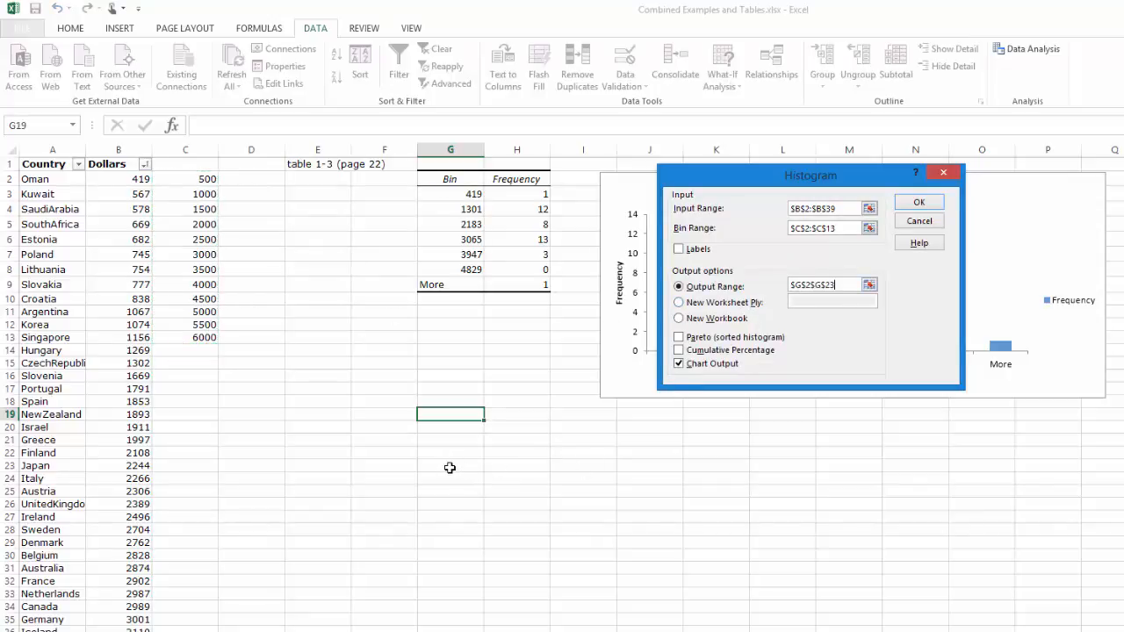
pyautogui.click(936, 205)
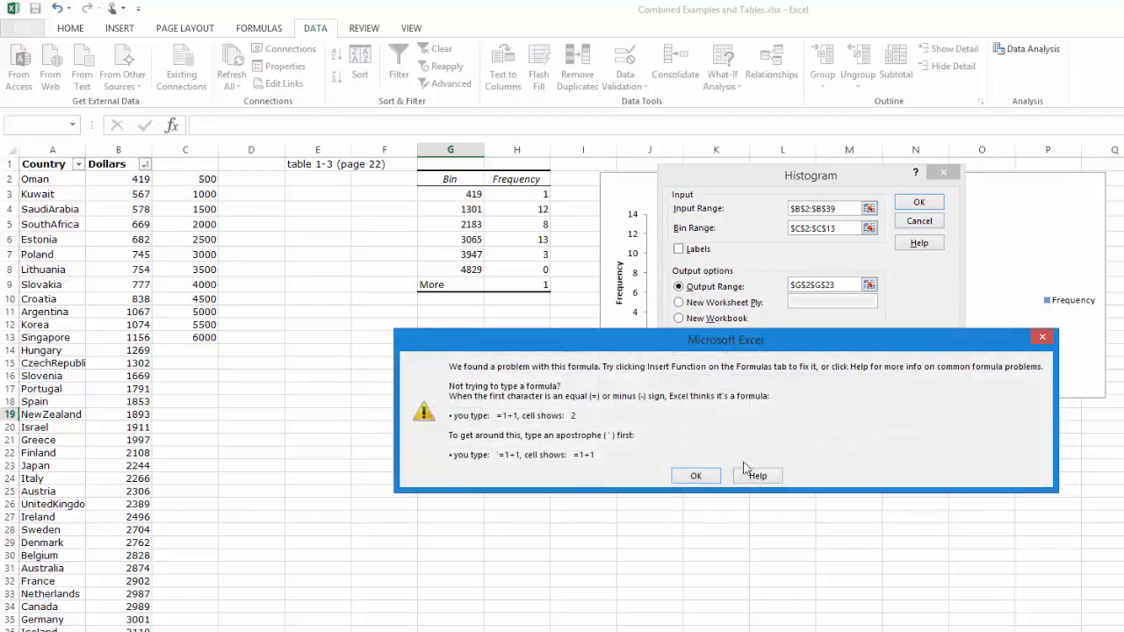
pyautogui.click(698, 478)
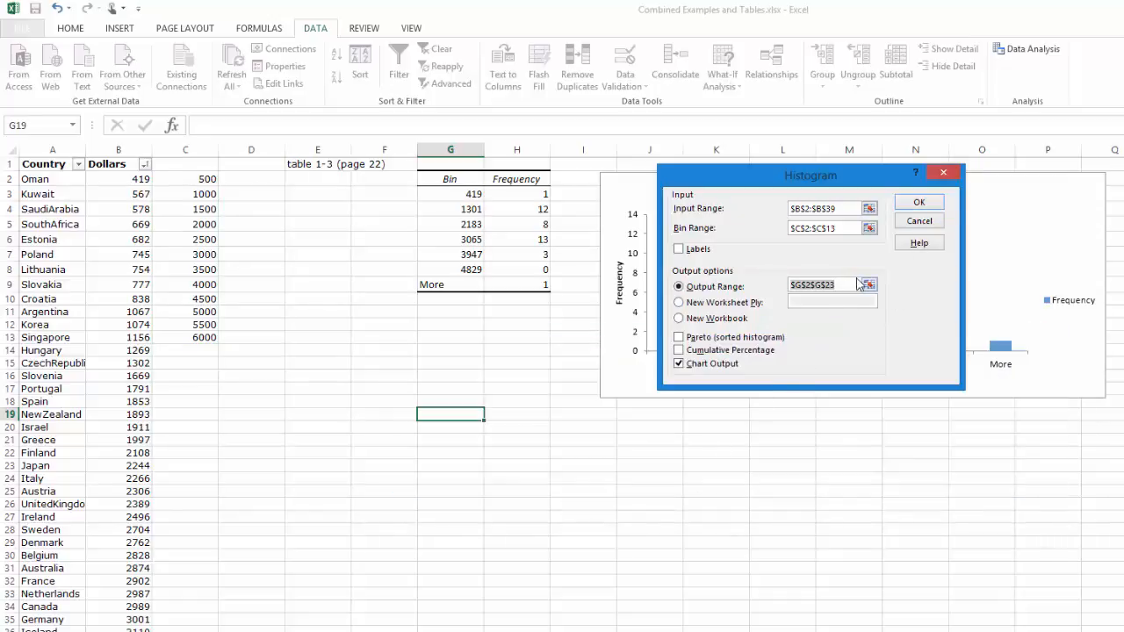
pyautogui.click(458, 448)
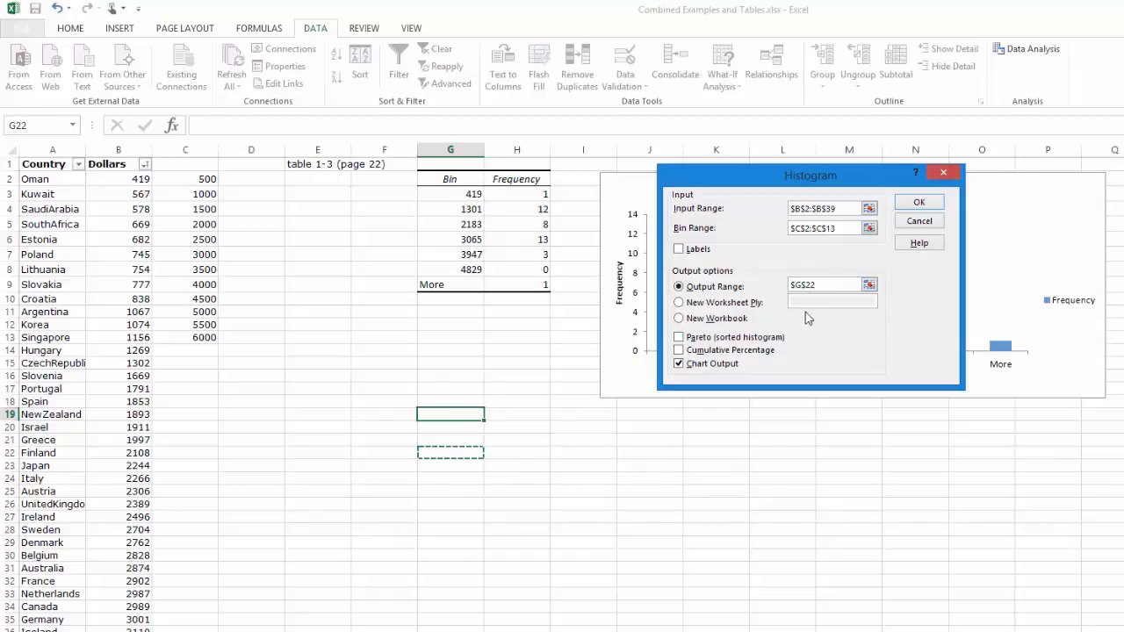
pyautogui.click(919, 204)
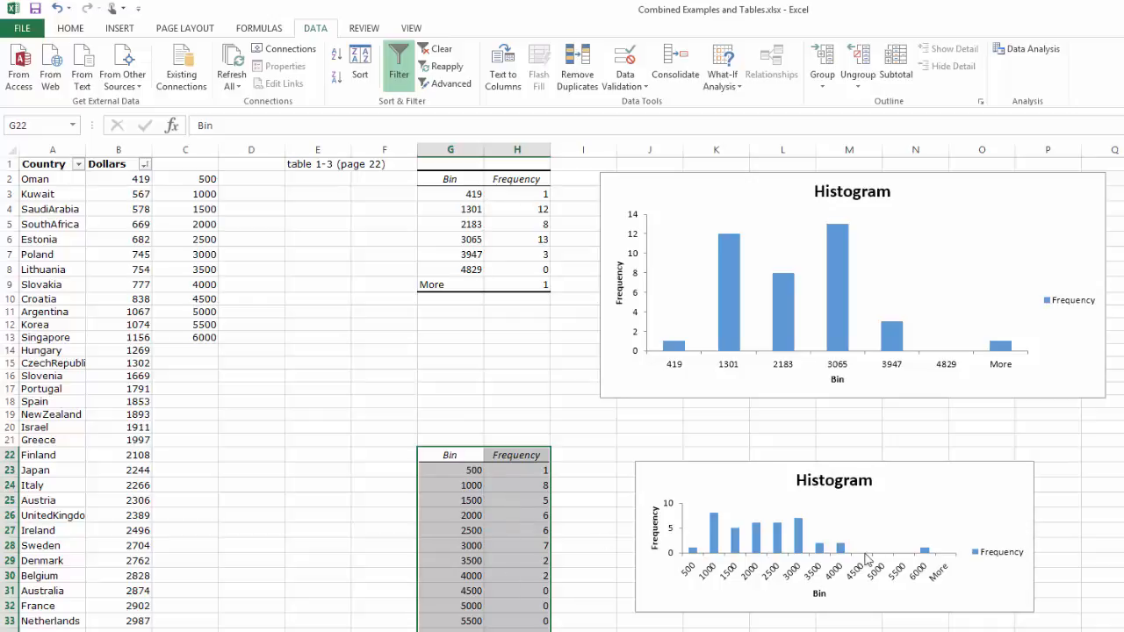
# - Move the new histogram chart directly below the first one, enlarge it to about the same width, and deselect it
pyautogui.moveTo(936, 520)
pyautogui.mouseDown()
pyautogui.moveTo(890, 466)
pyautogui.moveTo(928, 519)
pyautogui.mouseUp()
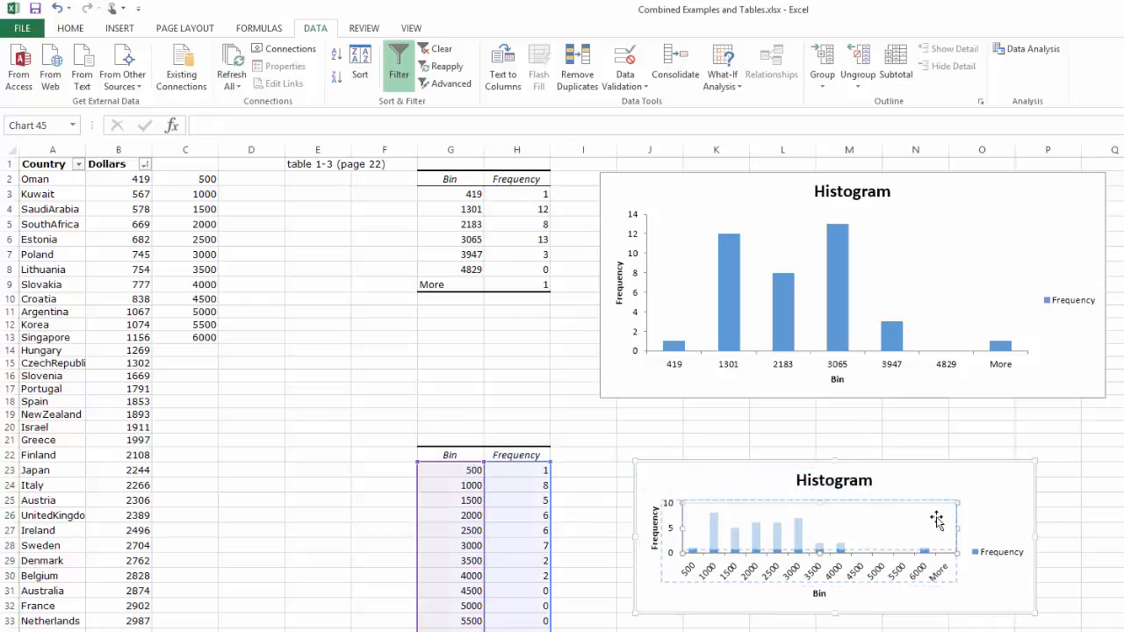
pyautogui.moveTo(990, 591)
pyautogui.mouseDown()
pyautogui.moveTo(945, 532)
pyautogui.moveTo(964, 522)
pyautogui.moveTo(1024, 585)
pyautogui.moveTo(1110, 628)
pyautogui.mouseUp()
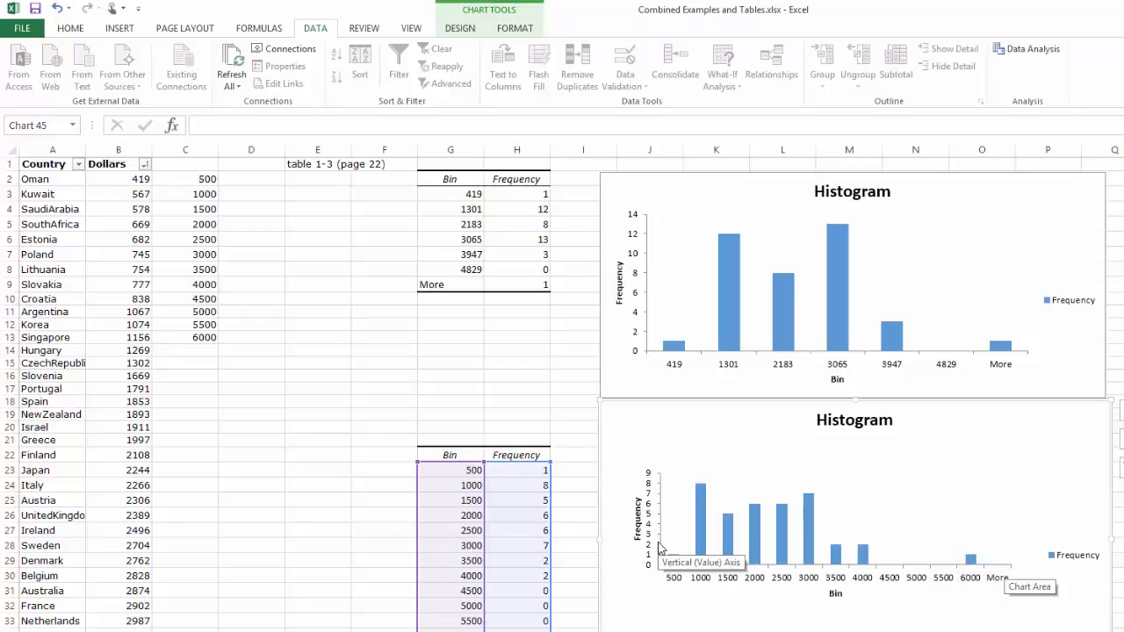
pyautogui.moveTo(494, 196); pyautogui.dragTo(561, 160)
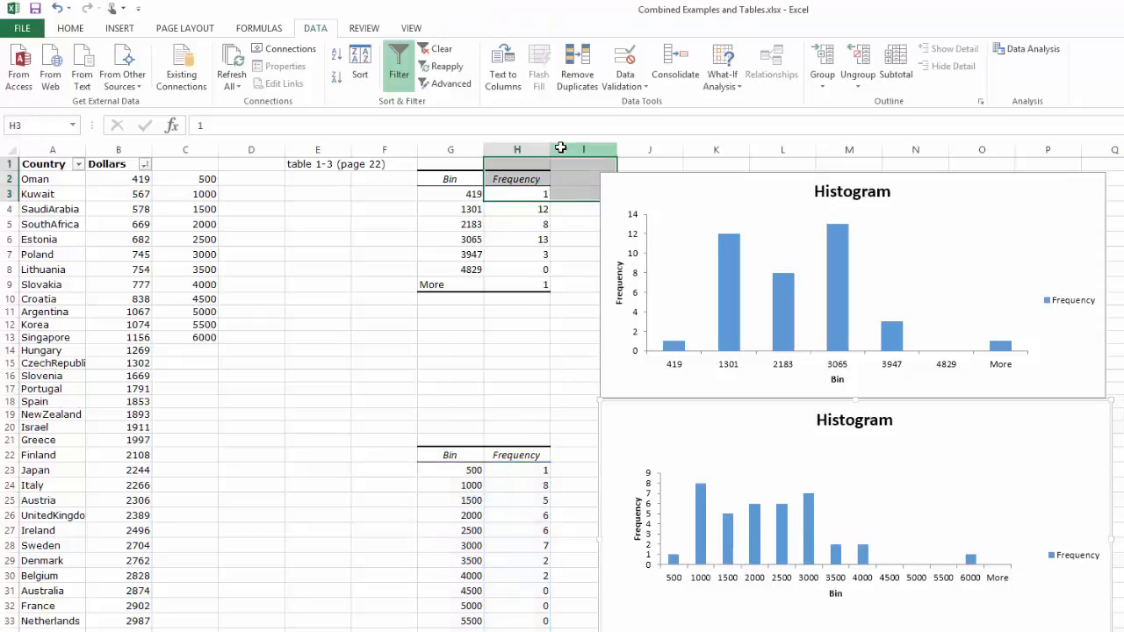
# - Start inking with the red pen and cross out the 6000 bar in the lower histogram
pyautogui.click(464, 30)
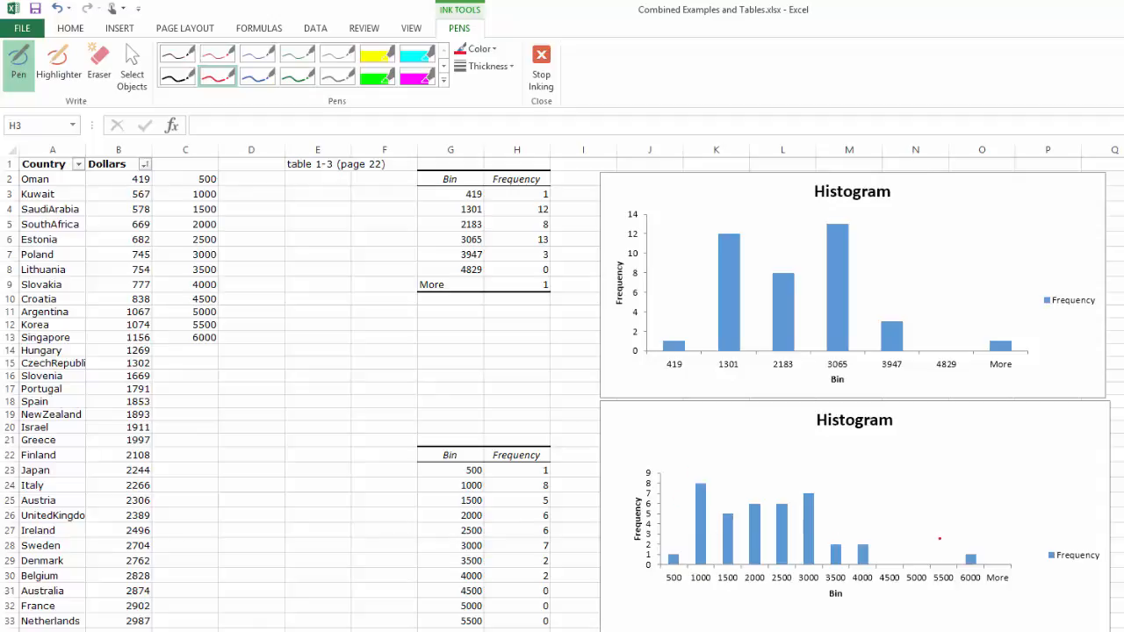
pyautogui.moveTo(995, 535); pyautogui.dragTo(957, 581)
pyautogui.moveTo(959, 541); pyautogui.dragTo(990, 580)
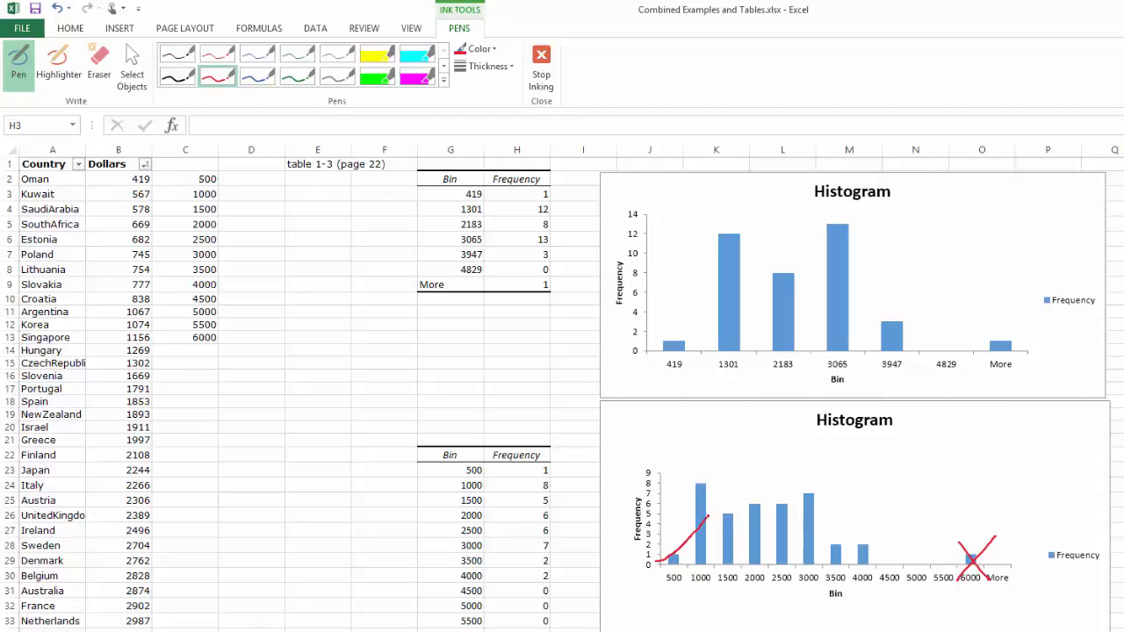
# - Draw a red bell-shaped curve over the 500 to 4500 bins of the lower histogram and mark the 1000 bar
pyautogui.moveTo(767, 483)
pyautogui.mouseDown()
pyautogui.moveTo(808, 494)
pyautogui.moveTo(891, 553)
pyautogui.mouseUp()
pyautogui.moveTo(698, 451); pyautogui.dragTo(696, 477)
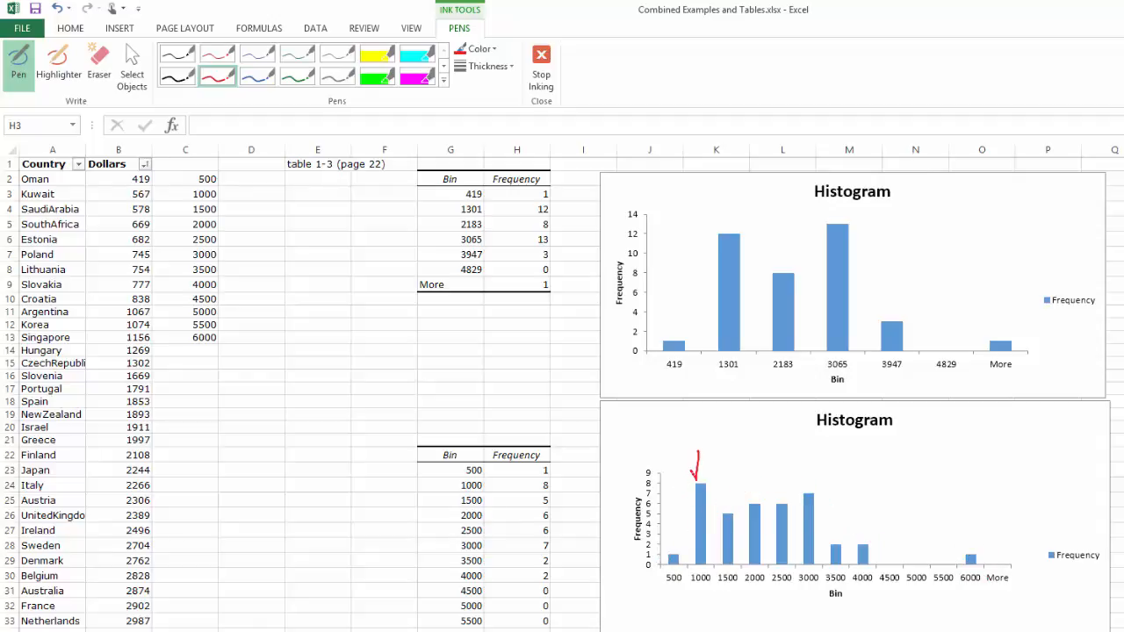
pyautogui.moveTo(660, 560)
pyautogui.mouseDown()
pyautogui.moveTo(773, 486)
pyautogui.moveTo(899, 553)
pyautogui.mouseUp()
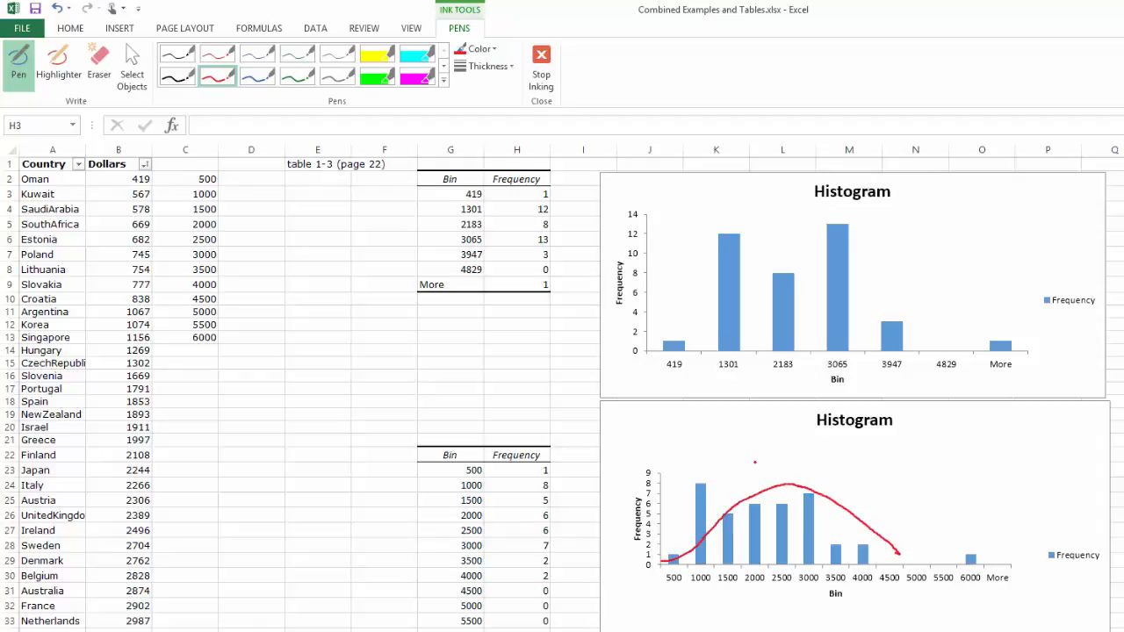
# - Handwrite "symmetric" in red ink above the bars of the lower histogram
pyautogui.moveTo(750, 451); pyautogui.dragTo(894, 451)
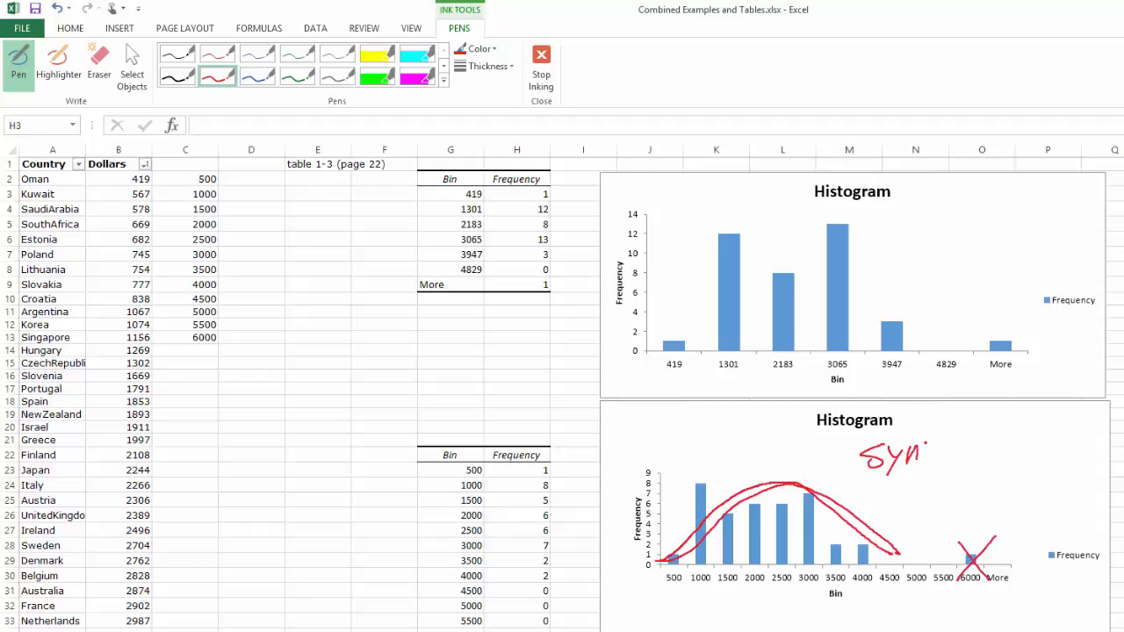
pyautogui.moveTo(906, 446); pyautogui.dragTo(943, 456)
pyautogui.moveTo(963, 453)
pyautogui.mouseDown()
pyautogui.moveTo(989, 439)
pyautogui.moveTo(1025, 446)
pyautogui.mouseUp()
pyautogui.moveTo(1036, 446); pyautogui.dragTo(1068, 446)
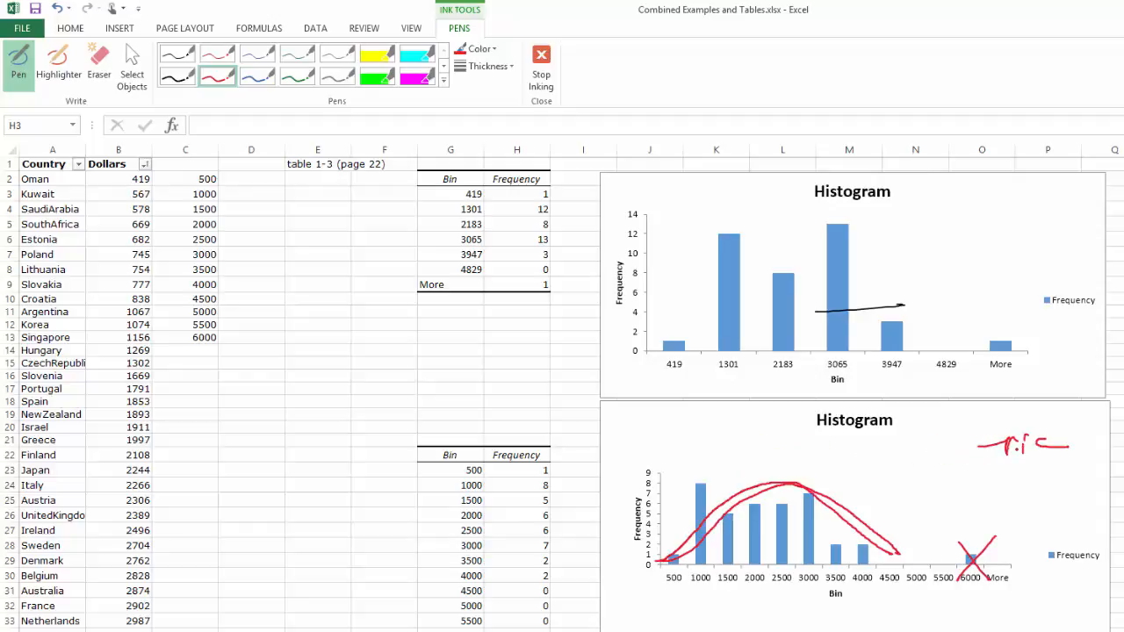